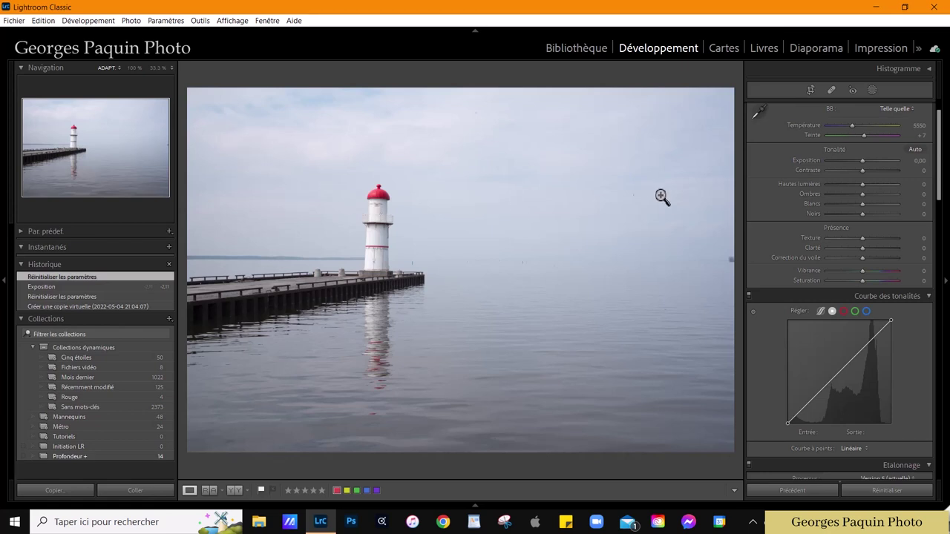
{"action": "left_click", "coordinate": [307, 123]}
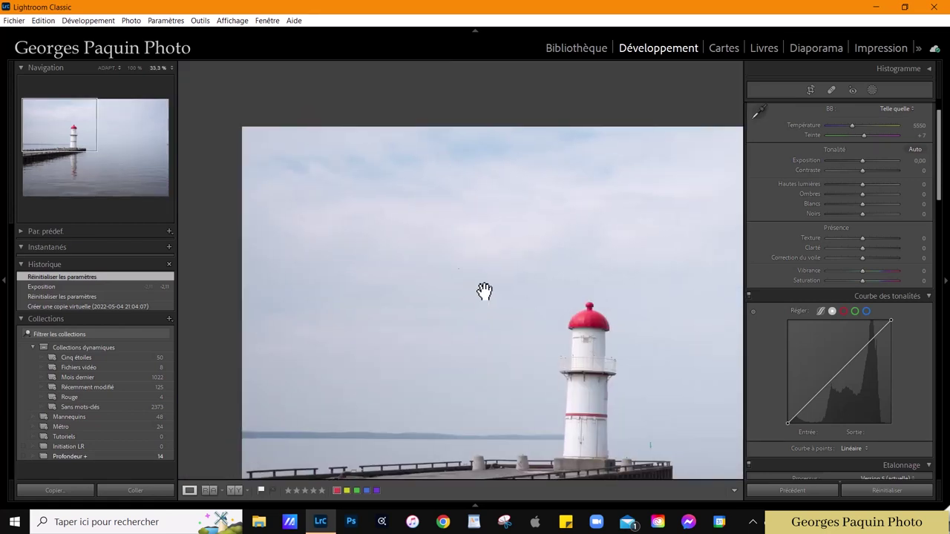
{"action": "left_click_drag", "start_coordinate": [456, 256], "coordinate": [382, 198]}
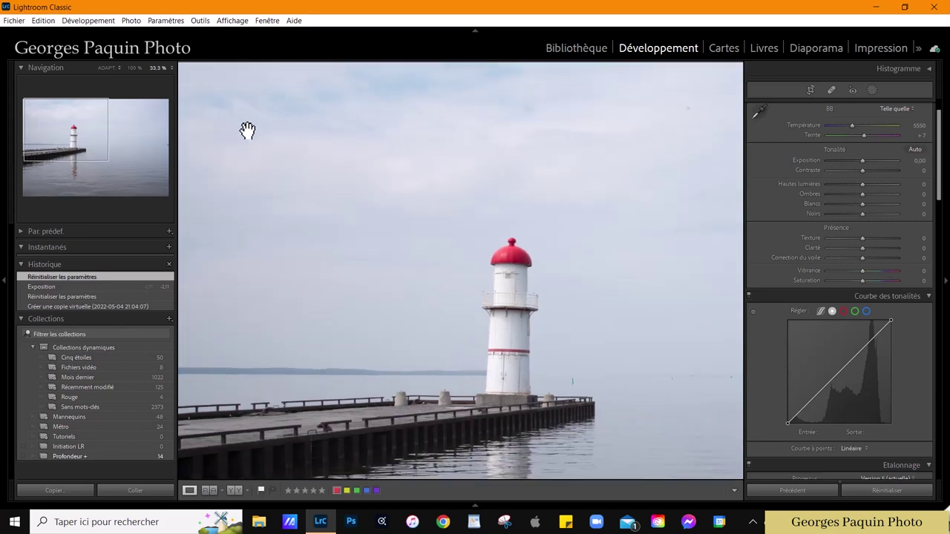
{"action": "left_click_drag", "start_coordinate": [638, 254], "coordinate": [489, 237]}
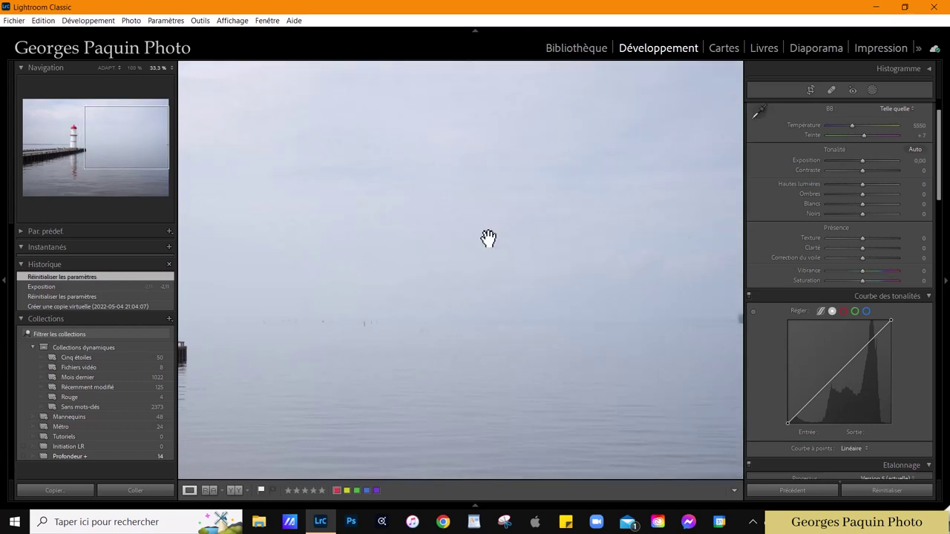
{"action": "mouse_move", "coordinate": [695, 214]}
{"action": "left_mouse_down"}
{"action": "mouse_move", "coordinate": [579, 261]}
{"action": "mouse_move", "coordinate": [673, 290]}
{"action": "left_mouse_up"}
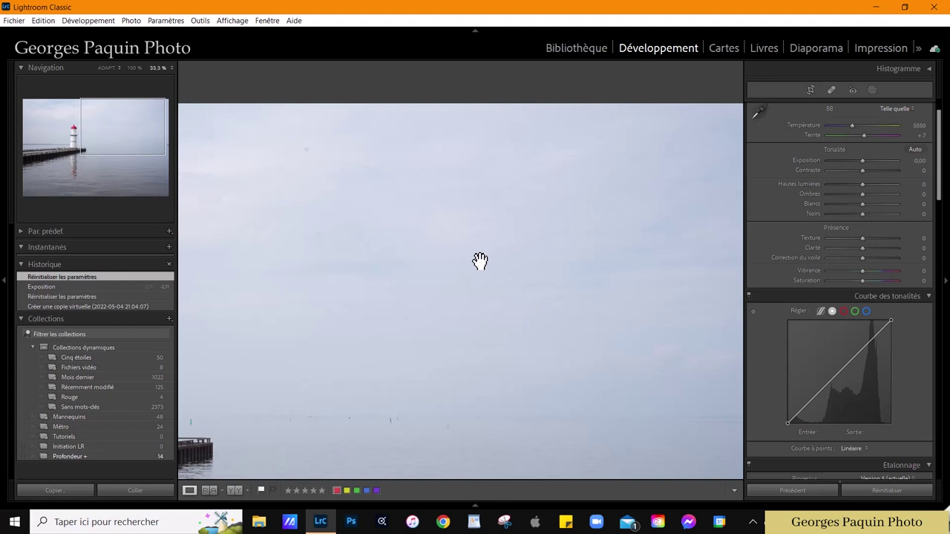
{"action": "left_click", "coordinate": [480, 261]}
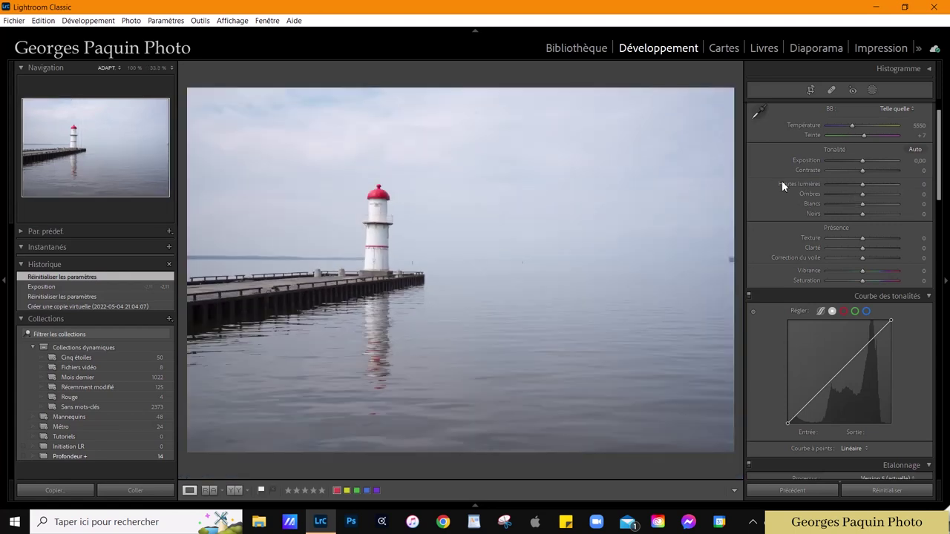
{"action": "scroll", "coordinate": [863, 160], "scroll_direction": "down", "scroll_amount": 3}
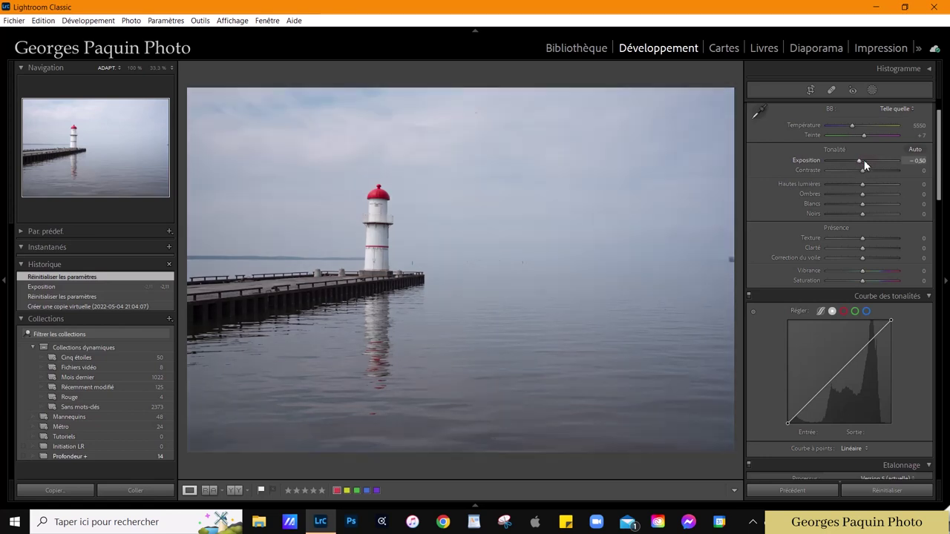
{"action": "scroll", "coordinate": [863, 159], "scroll_direction": "down", "scroll_amount": 4}
{"action": "scroll", "coordinate": [863, 160], "scroll_direction": "down", "scroll_amount": 3}
{"action": "scroll", "coordinate": [864, 159], "scroll_direction": "down", "scroll_amount": 3}
{"action": "scroll", "coordinate": [864, 159], "scroll_direction": "down", "scroll_amount": 1}
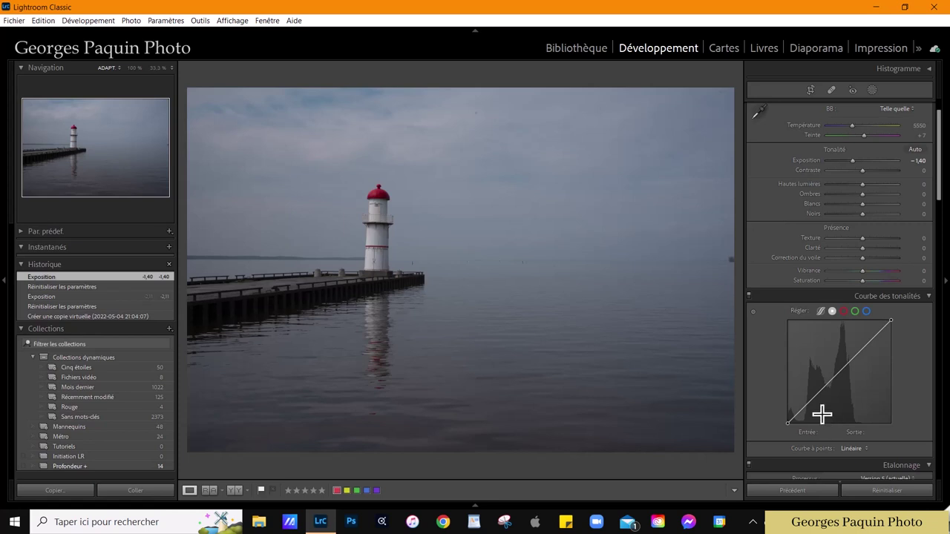
{"action": "double_click", "coordinate": [817, 162]}
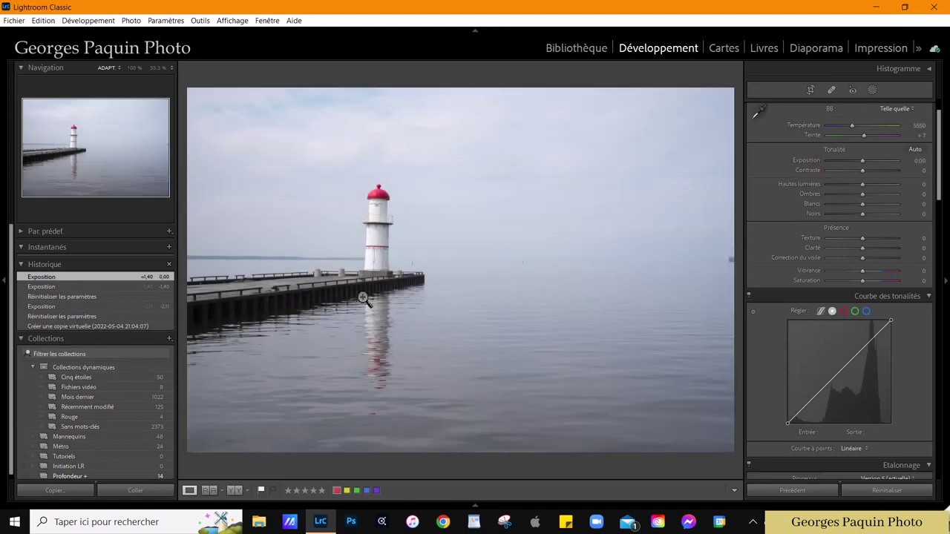
{"action": "scroll", "coordinate": [759, 219], "scroll_direction": "up", "scroll_amount": 2}
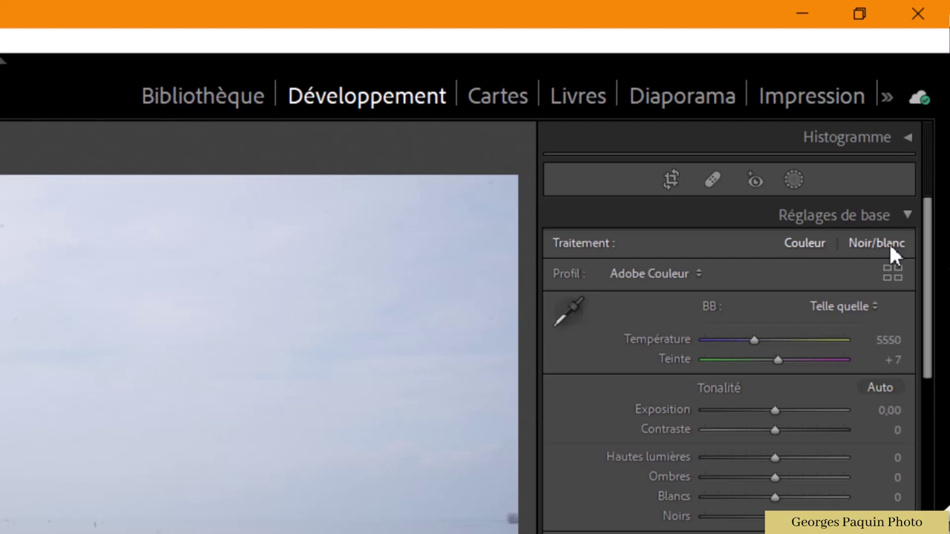
Switch the lighthouse photo's treatment to Noir/blanc, giving it the Adobe Monochrome profile
{"action": "left_click", "coordinate": [889, 243]}
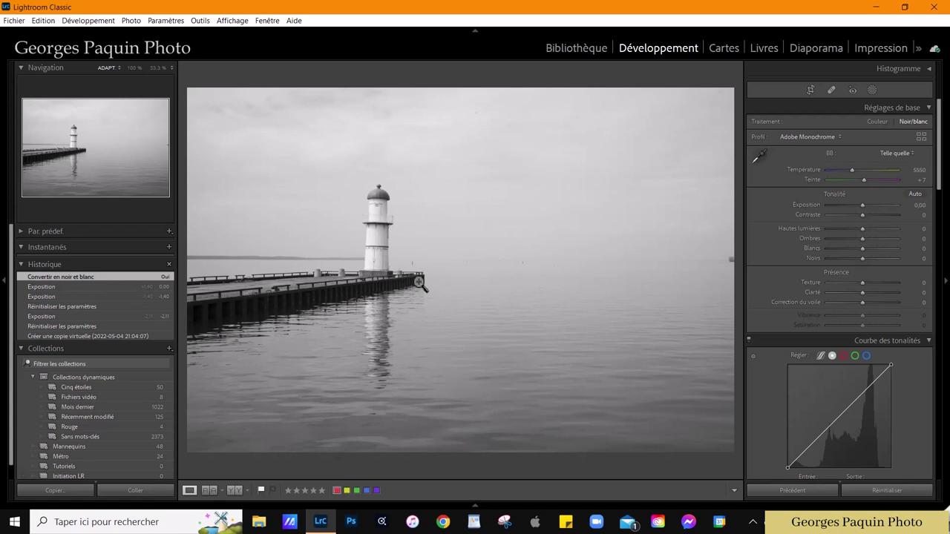
{"action": "scroll", "coordinate": [780, 227], "scroll_direction": "down", "scroll_amount": 5}
{"action": "scroll", "coordinate": [781, 223], "scroll_direction": "down", "scroll_amount": 2}
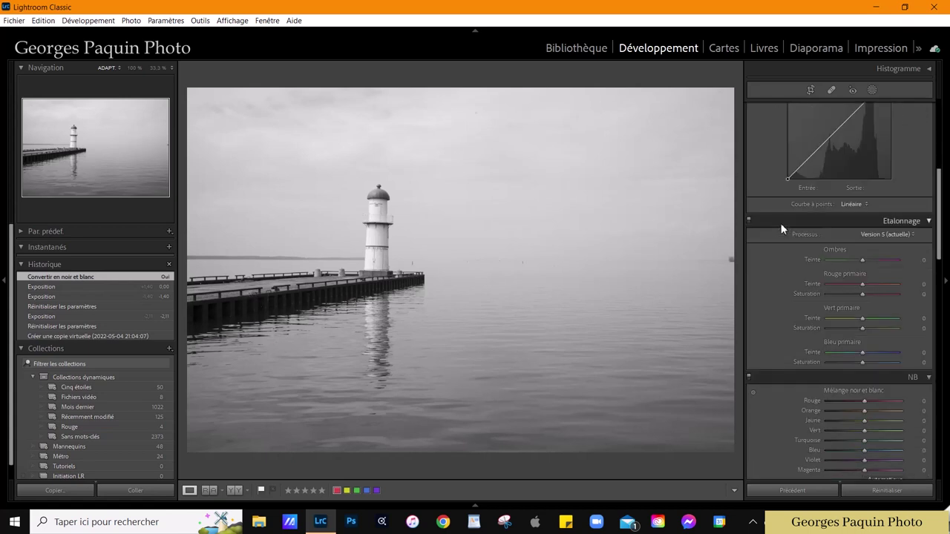
{"action": "scroll", "coordinate": [781, 223], "scroll_direction": "up", "scroll_amount": 2}
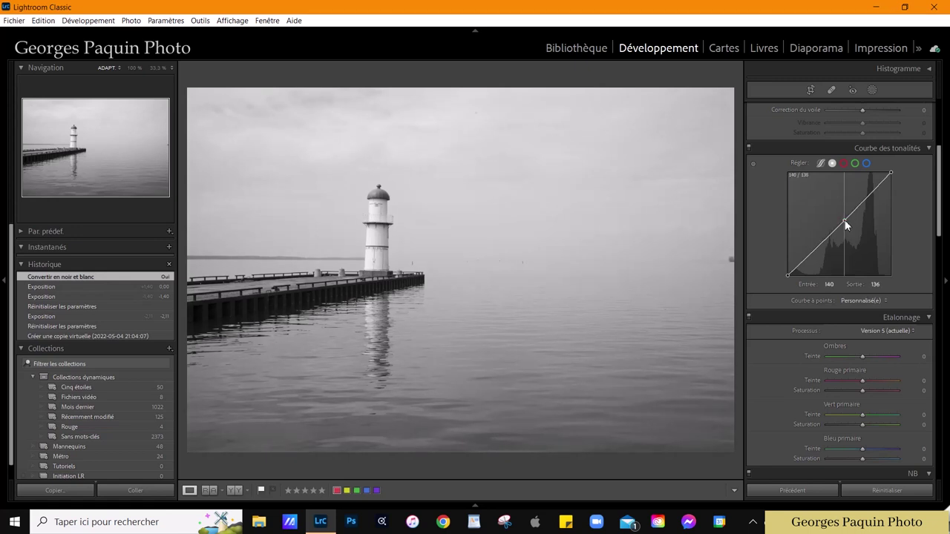
Shape the point curve: pull midtones and shadows down, lift highlights (top point 223→225)
{"action": "left_click_drag", "start_coordinate": [846, 217], "coordinate": [850, 236]}
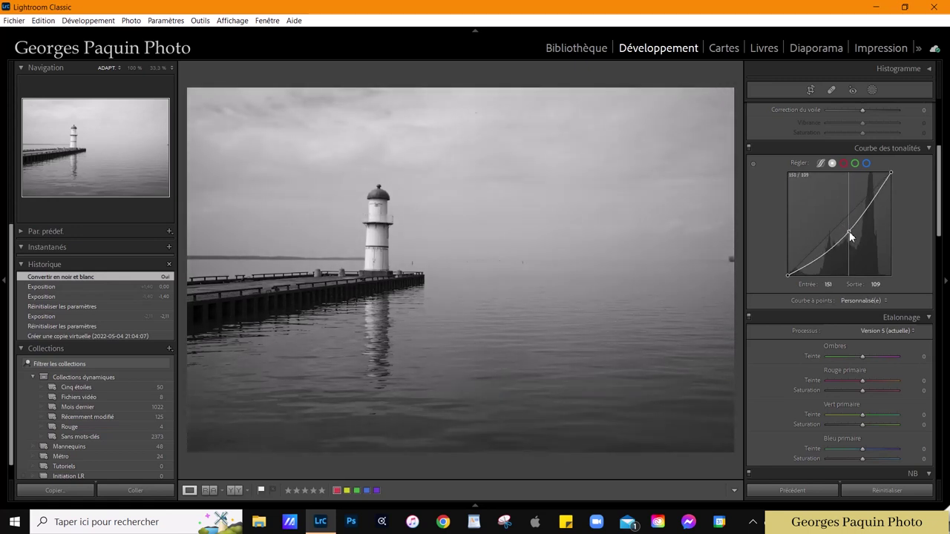
{"action": "left_click_drag", "start_coordinate": [851, 236], "coordinate": [848, 230]}
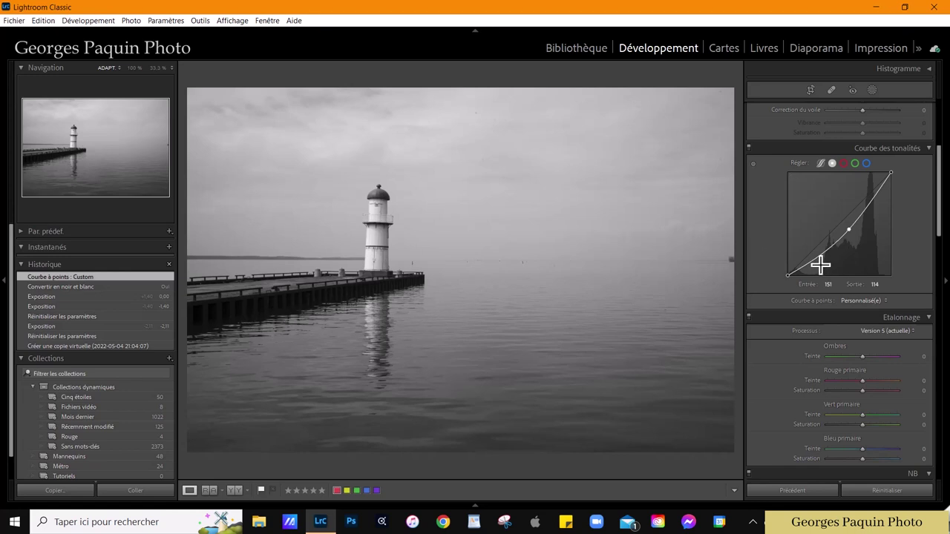
{"action": "left_click_drag", "start_coordinate": [819, 264], "coordinate": [814, 253]}
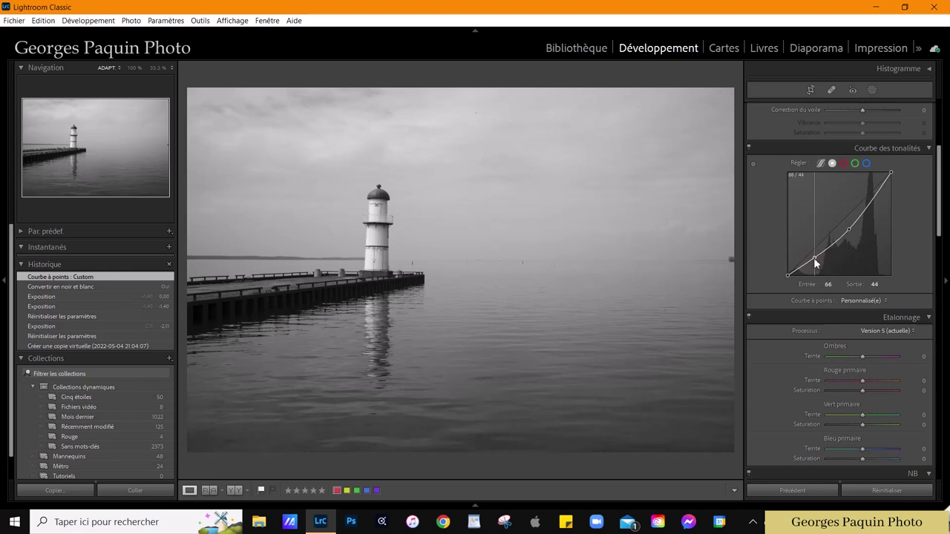
{"action": "mouse_move", "coordinate": [814, 254]}
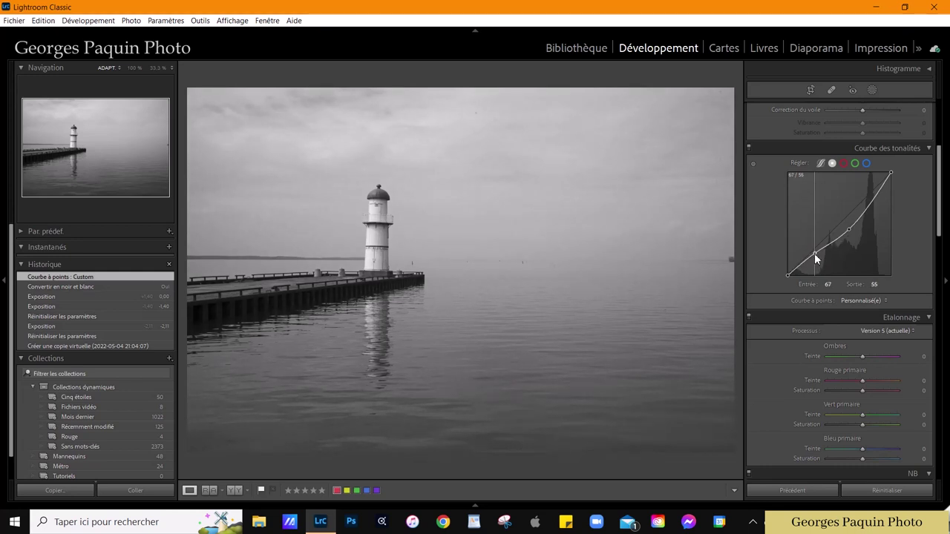
{"action": "left_click_drag", "start_coordinate": [814, 253], "coordinate": [815, 254]}
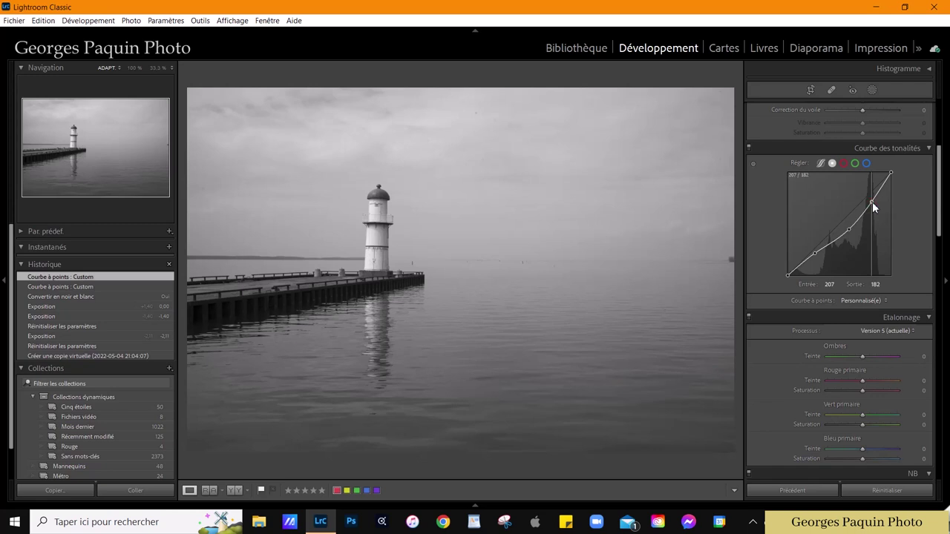
{"action": "left_click_drag", "start_coordinate": [871, 202], "coordinate": [870, 199]}
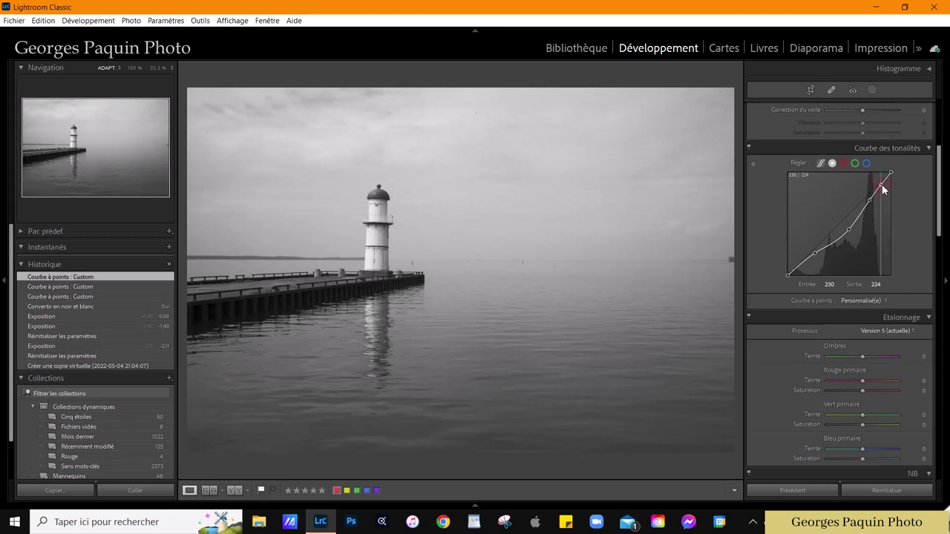
{"action": "left_click_drag", "start_coordinate": [882, 190], "coordinate": [880, 188]}
{"action": "left_click_drag", "start_coordinate": [880, 188], "coordinate": [879, 190]}
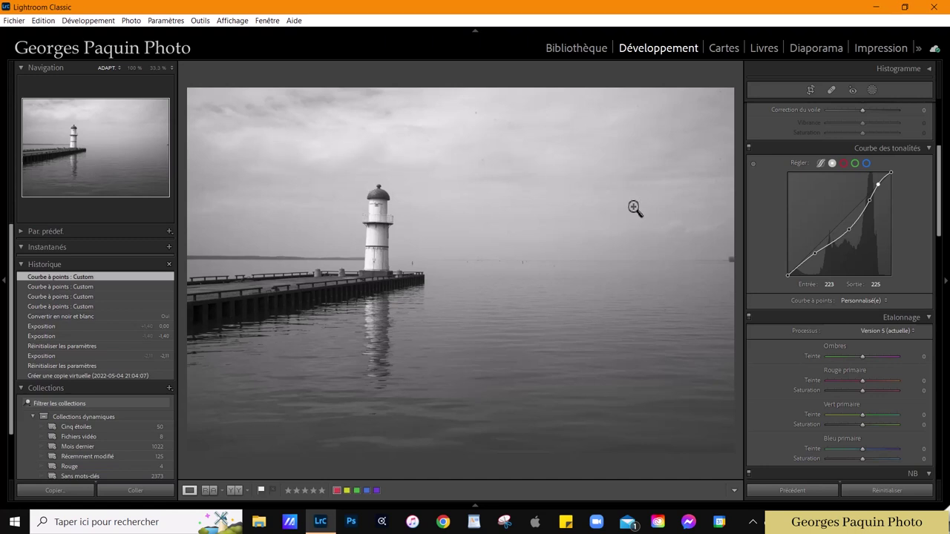
Deepen the blacks, add clarity +11 and pull highlights down to −52
{"action": "scroll", "coordinate": [776, 219], "scroll_direction": "up", "scroll_amount": 3}
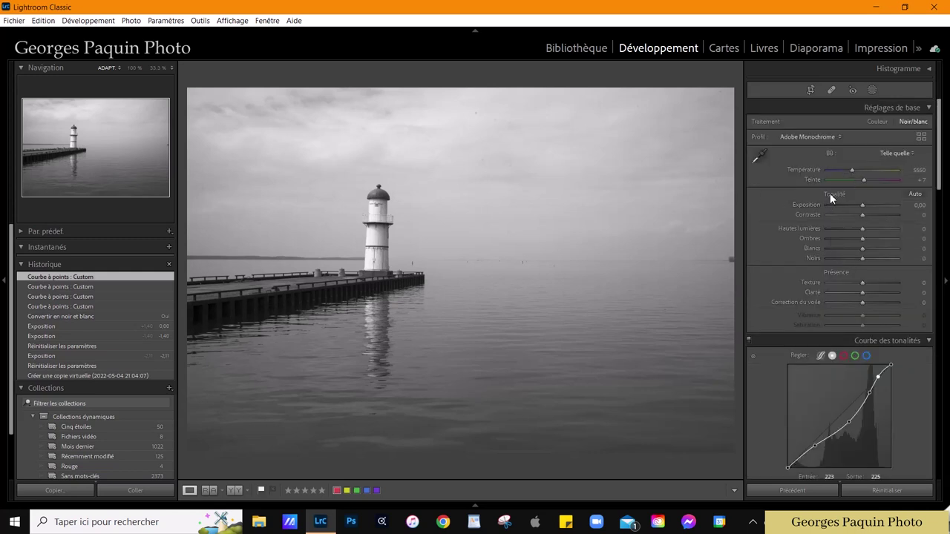
{"action": "mouse_move", "coordinate": [862, 258]}
{"action": "left_mouse_down"}
{"action": "mouse_move", "coordinate": [846, 274]}
{"action": "mouse_move", "coordinate": [867, 248]}
{"action": "left_mouse_up"}
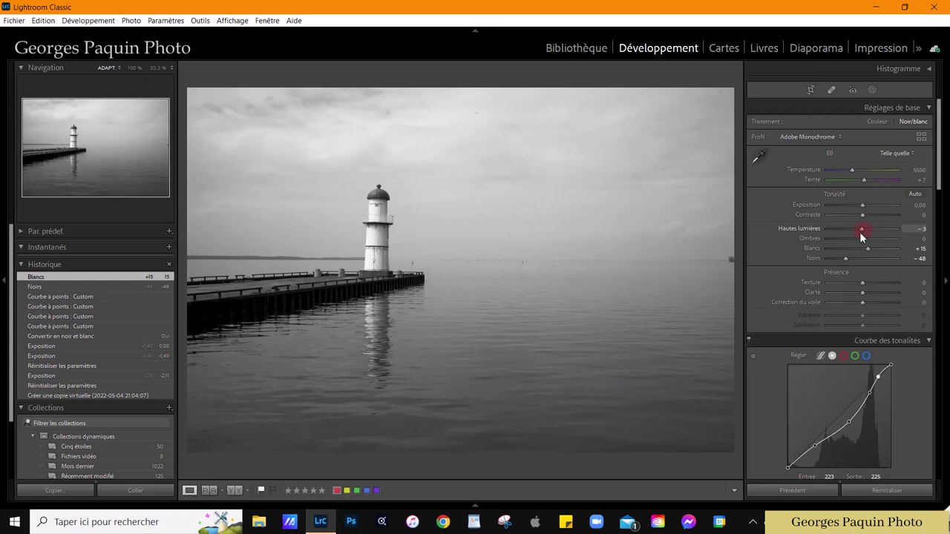
{"action": "mouse_move", "coordinate": [862, 230]}
{"action": "left_mouse_down"}
{"action": "mouse_move", "coordinate": [851, 240]}
{"action": "mouse_move", "coordinate": [869, 238]}
{"action": "mouse_move", "coordinate": [867, 214]}
{"action": "left_mouse_up"}
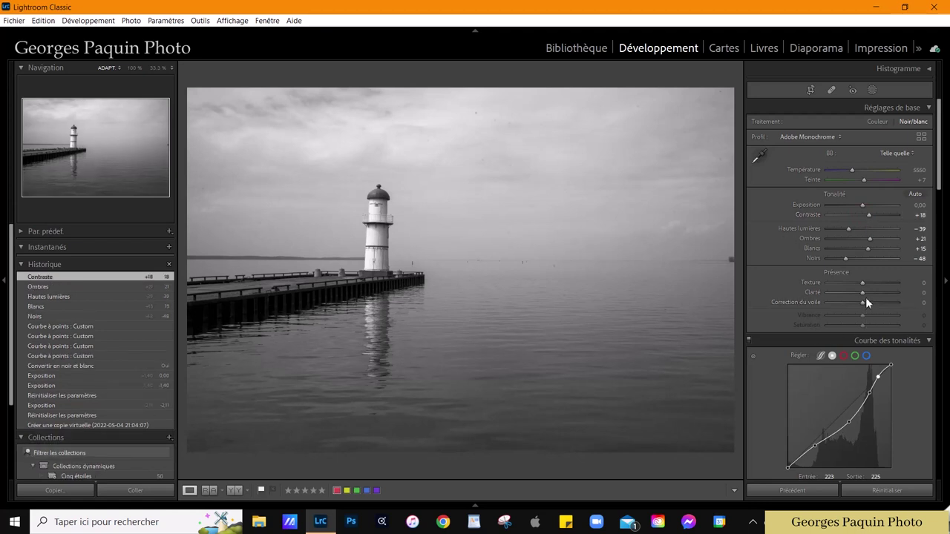
{"action": "left_click_drag", "start_coordinate": [862, 293], "coordinate": [864, 295]}
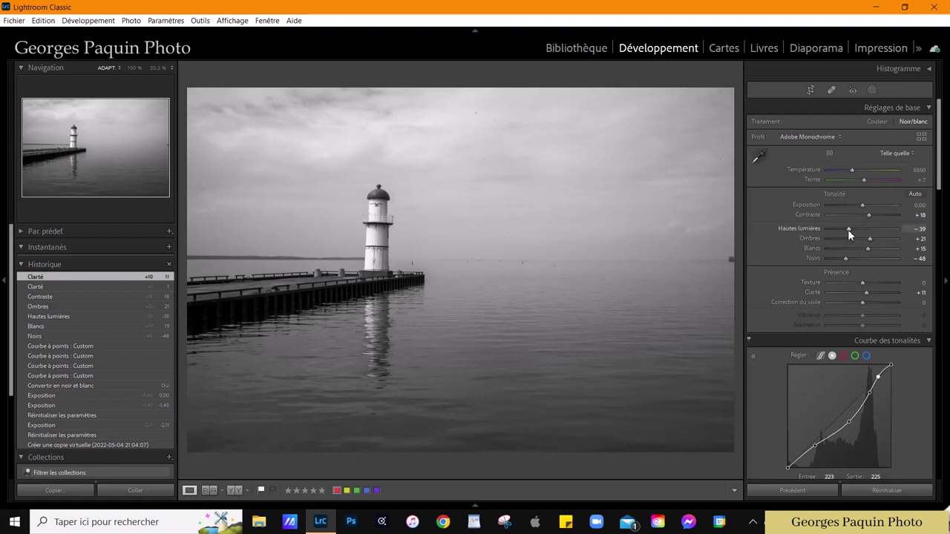
{"action": "left_click_drag", "start_coordinate": [847, 229], "coordinate": [843, 233]}
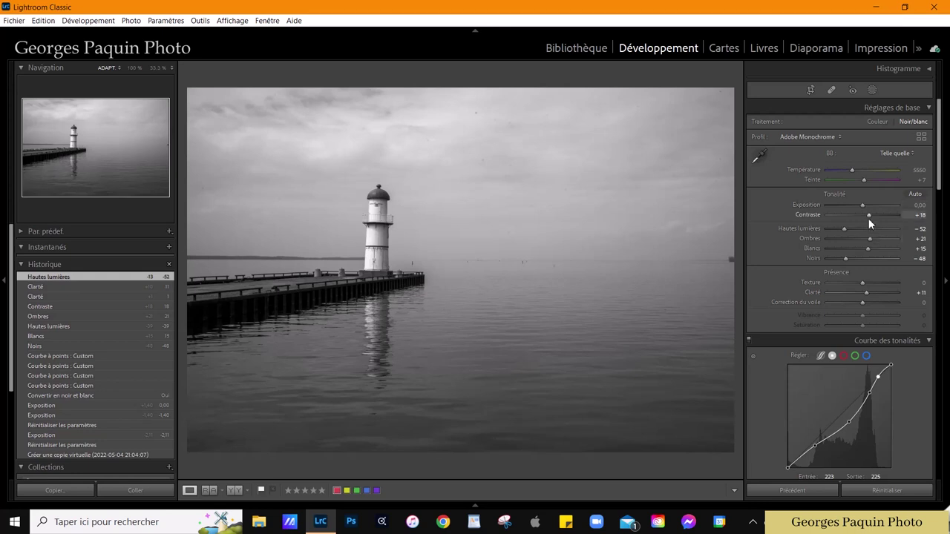
Finish tones at contrast +13, blacks −38, shadows +36, whites +10, then open Masking
{"action": "left_click_drag", "start_coordinate": [869, 215], "coordinate": [867, 214]}
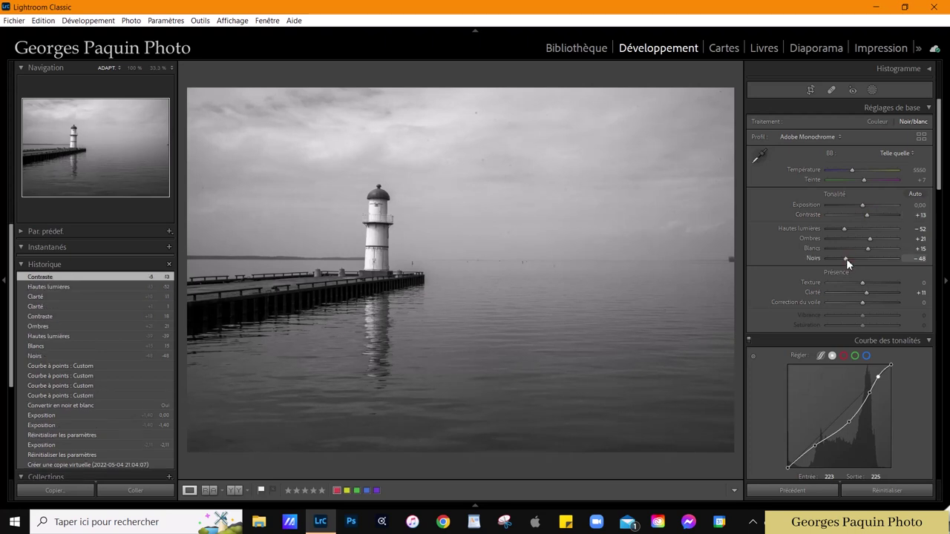
{"action": "left_click_drag", "start_coordinate": [870, 239], "coordinate": [871, 238]}
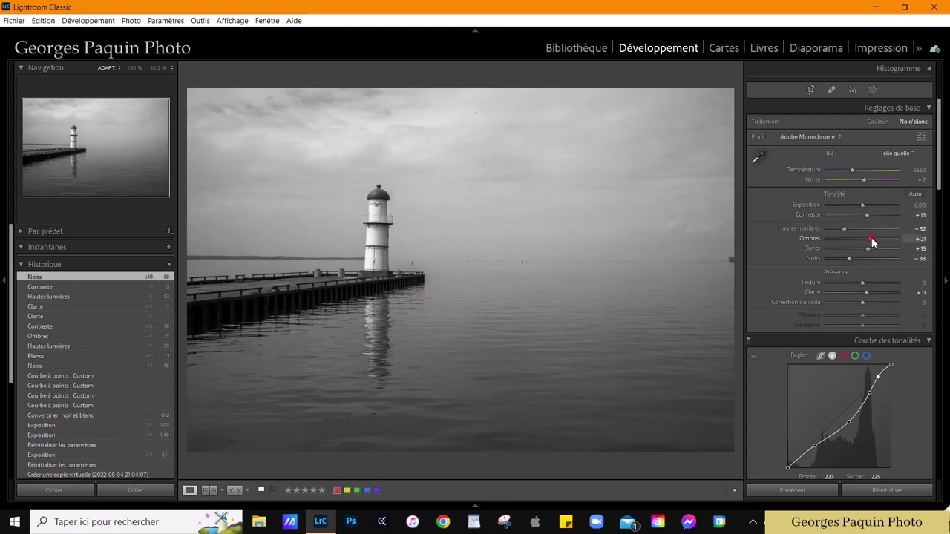
{"action": "key", "text": "Up"}
{"action": "key", "text": "Up"}
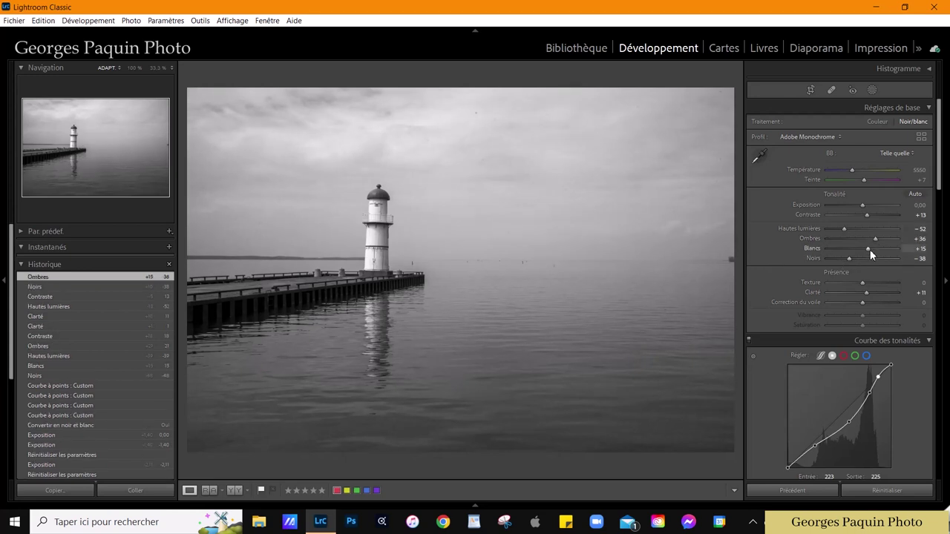
{"action": "key", "text": "Down"}
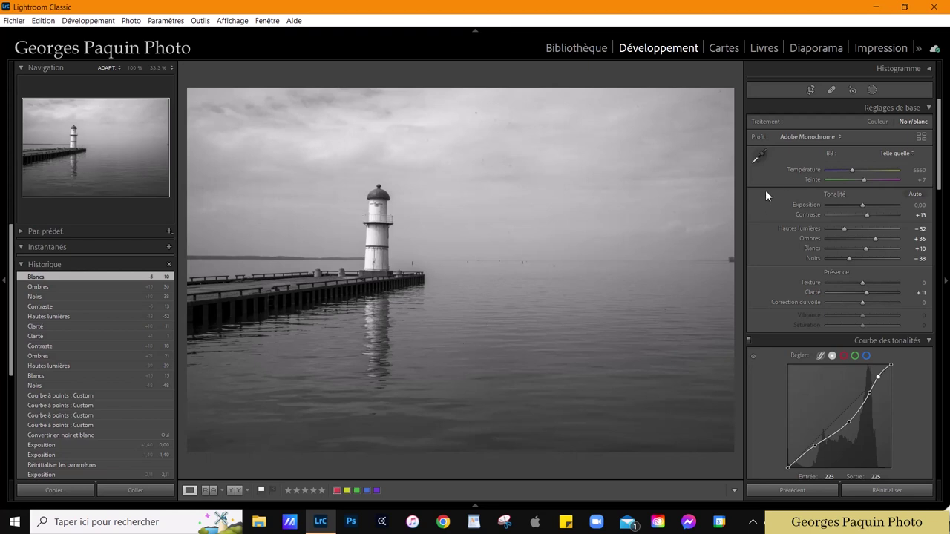
{"action": "left_click", "coordinate": [873, 89]}
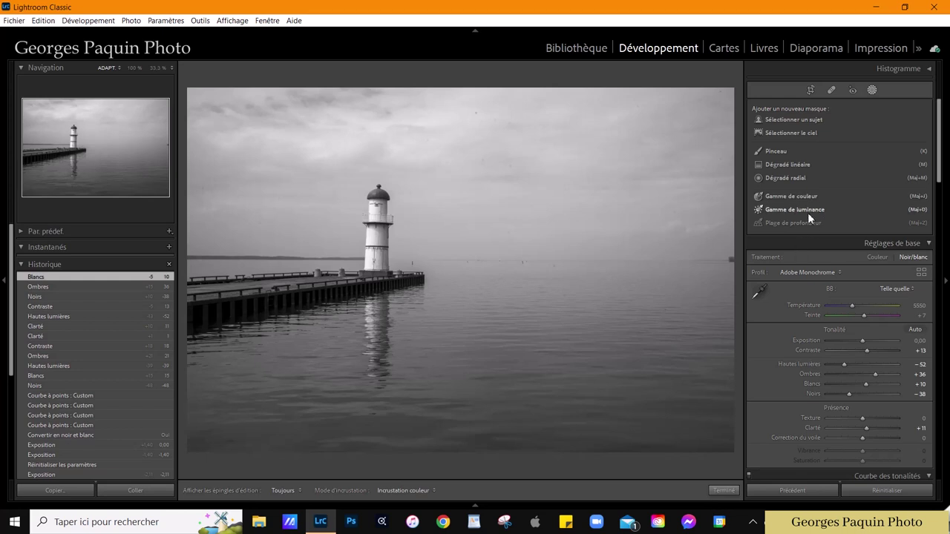
Create a luminance-range mask on the dark tones, widening its range to about 48 with softened feathering
{"action": "left_click", "coordinate": [808, 210]}
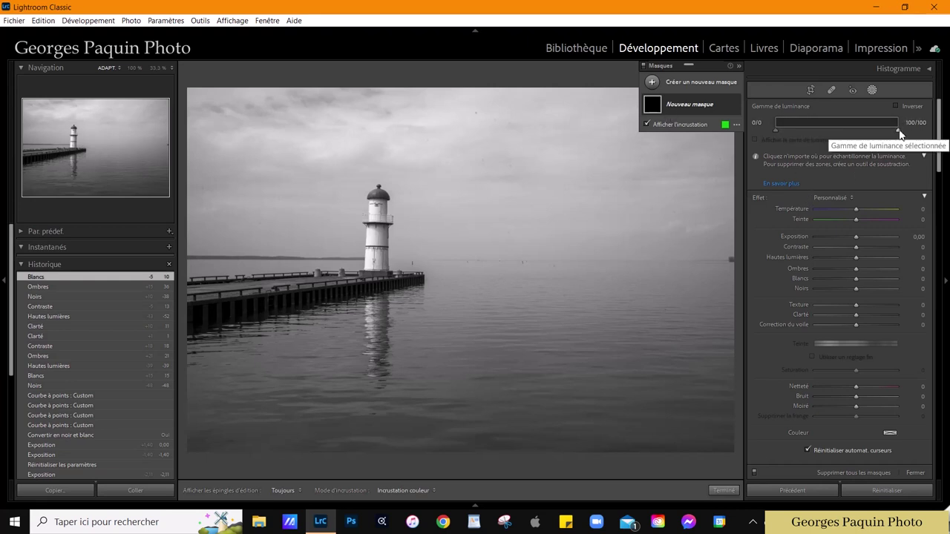
{"action": "mouse_move", "coordinate": [899, 132]}
{"action": "left_mouse_down"}
{"action": "mouse_move", "coordinate": [801, 127]}
{"action": "mouse_move", "coordinate": [780, 142]}
{"action": "left_mouse_up"}
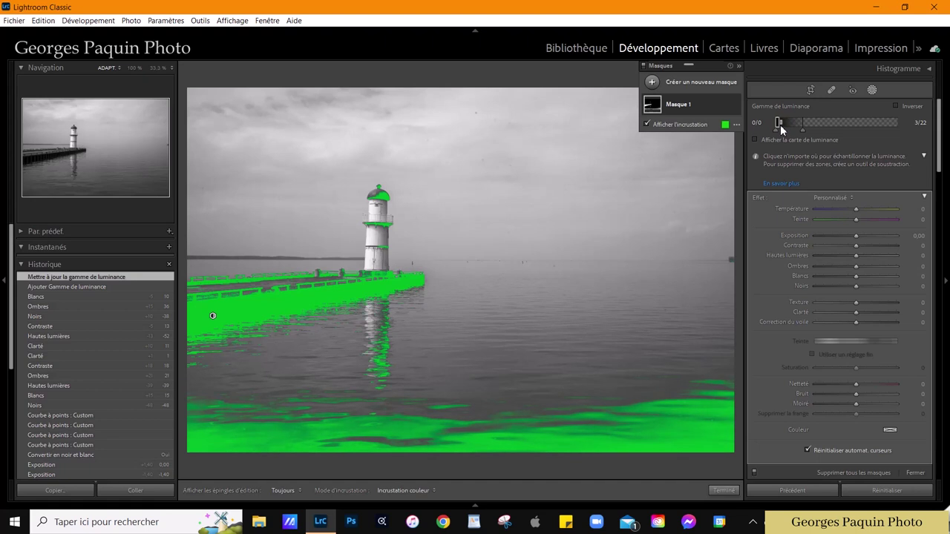
{"action": "left_click", "coordinate": [778, 127]}
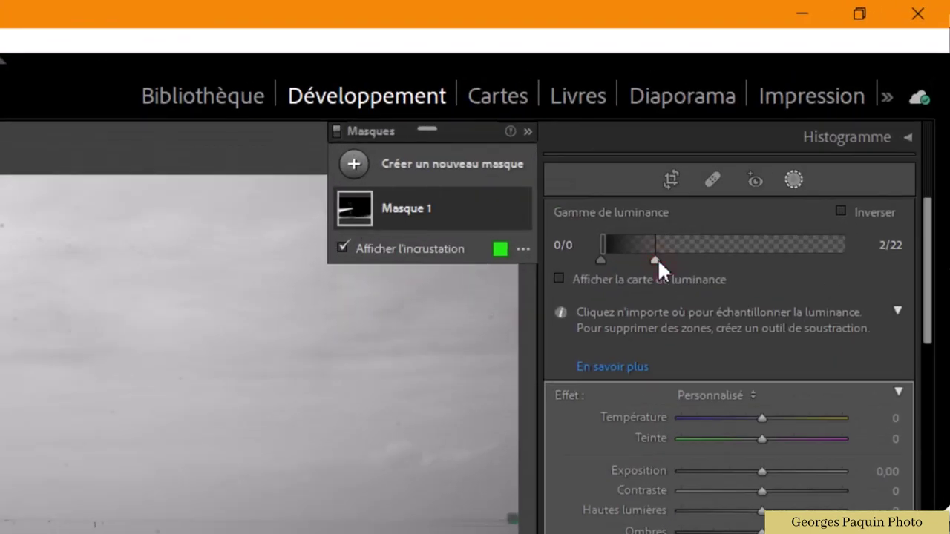
{"action": "left_click_drag", "start_coordinate": [803, 131], "coordinate": [814, 134]}
{"action": "left_click_drag", "start_coordinate": [679, 268], "coordinate": [712, 271]}
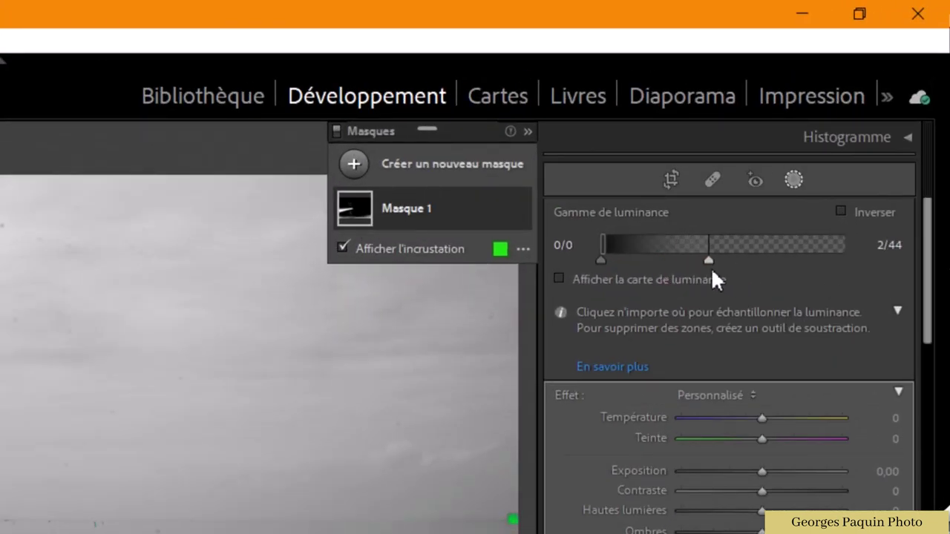
{"action": "left_click_drag", "start_coordinate": [713, 270], "coordinate": [716, 270]}
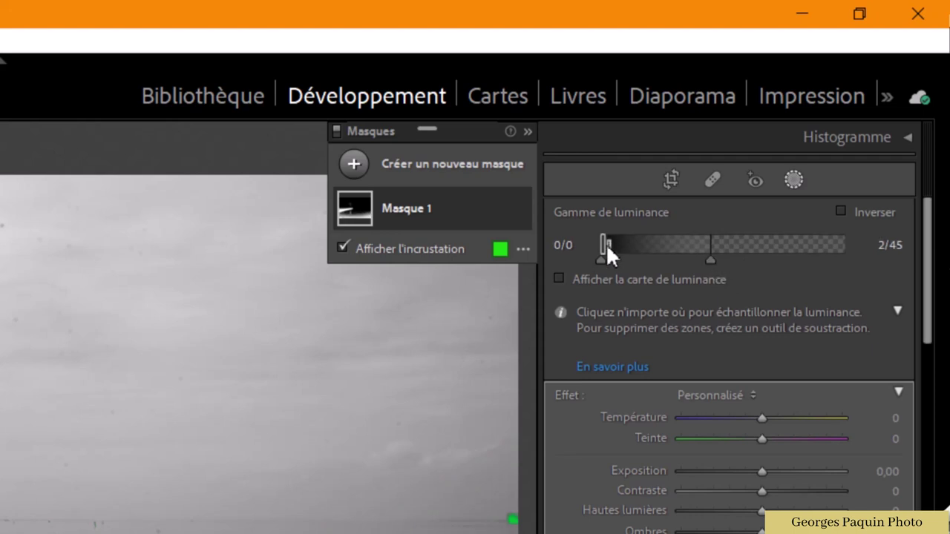
{"action": "left_click_drag", "start_coordinate": [605, 244], "coordinate": [609, 251]}
{"action": "left_click_drag", "start_coordinate": [715, 261], "coordinate": [720, 257]}
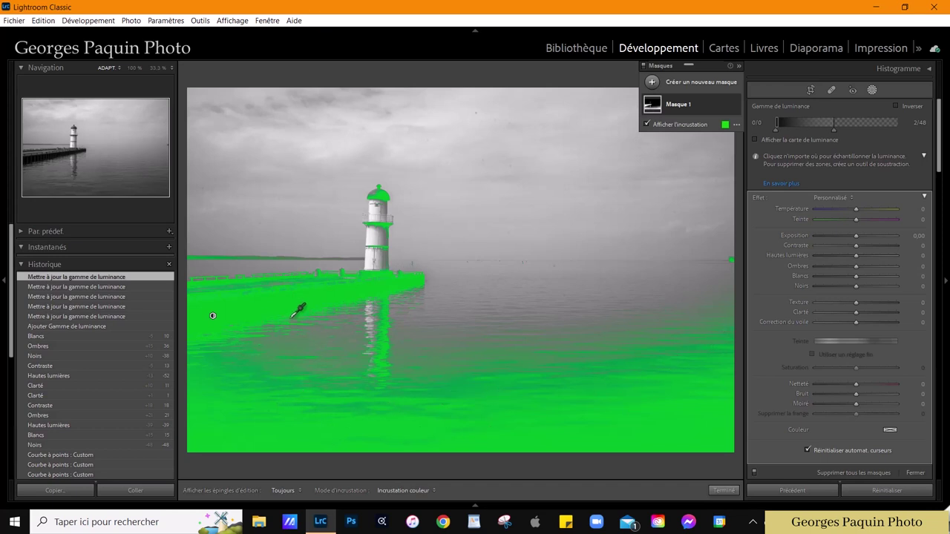
Give the masked pier and water exposure −0.30, shadows −15, blacks −30, contrast +13
{"action": "left_click", "coordinate": [702, 125]}
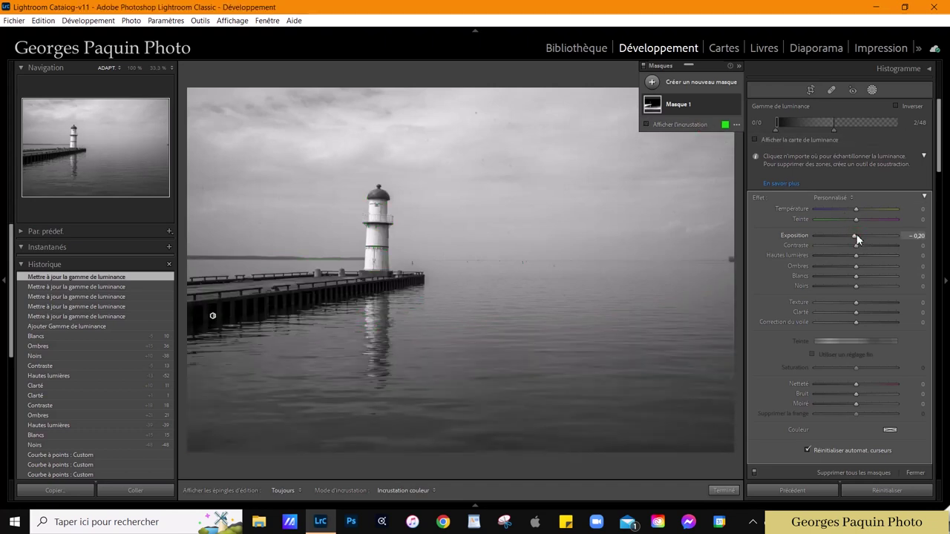
{"action": "left_click_drag", "start_coordinate": [857, 236], "coordinate": [855, 236]}
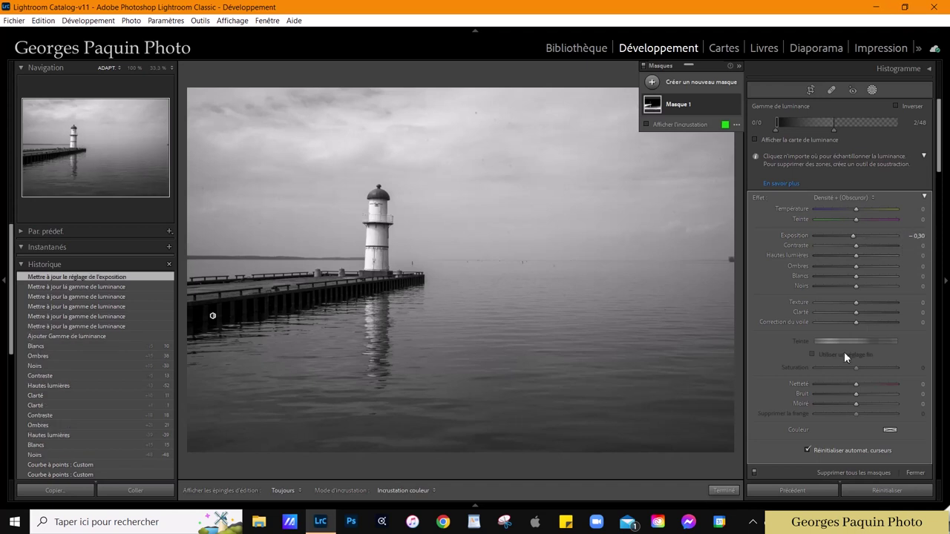
{"action": "mouse_move", "coordinate": [856, 286]}
{"action": "left_mouse_down"}
{"action": "mouse_move", "coordinate": [847, 297]}
{"action": "mouse_move", "coordinate": [852, 272]}
{"action": "left_mouse_up"}
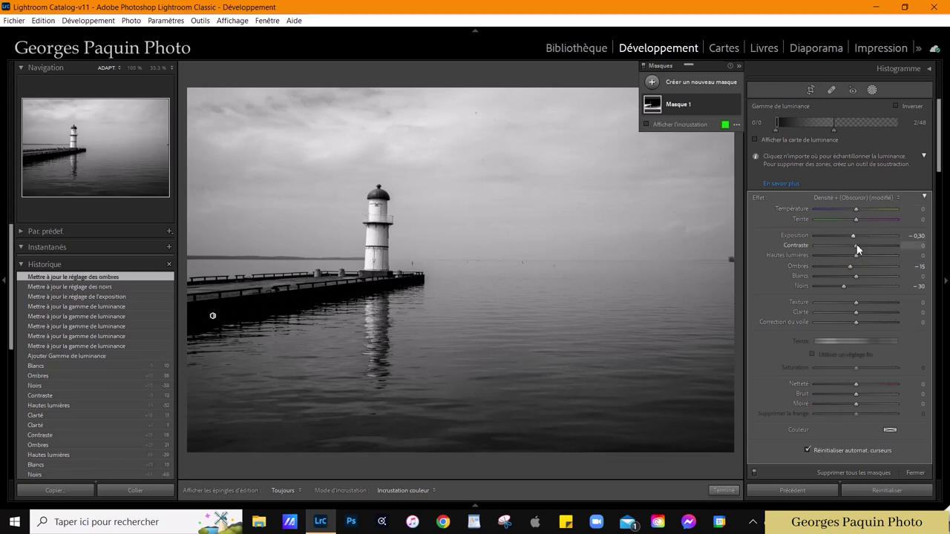
{"action": "left_click_drag", "start_coordinate": [862, 244], "coordinate": [862, 244]}
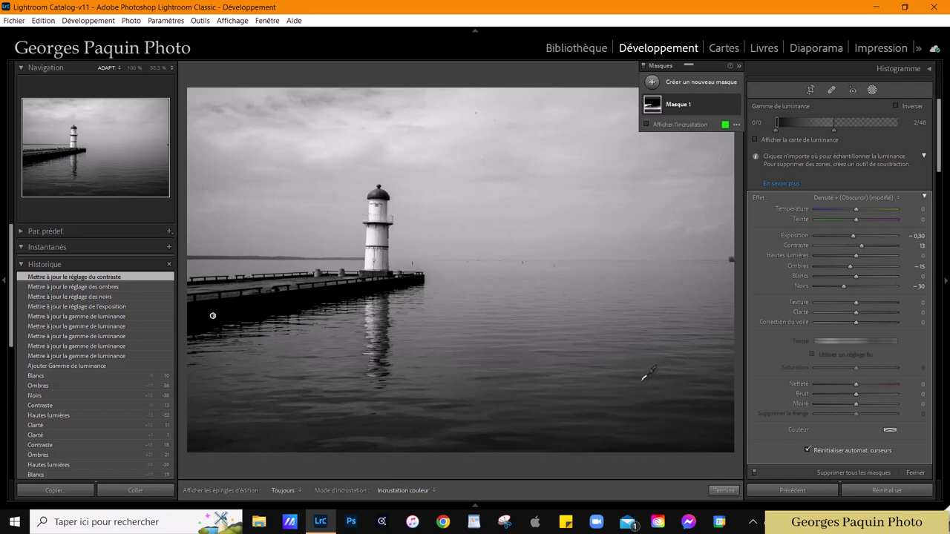
{"action": "left_click", "coordinate": [685, 125]}
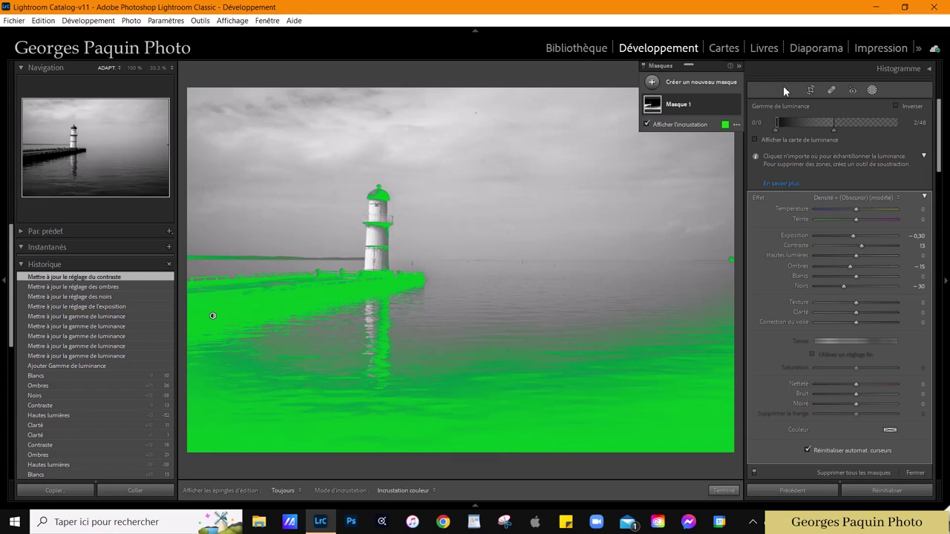
Brush-subtract the lighthouse and pier from Masque 1, then hide the overlay to check
{"action": "left_click", "coordinate": [679, 106]}
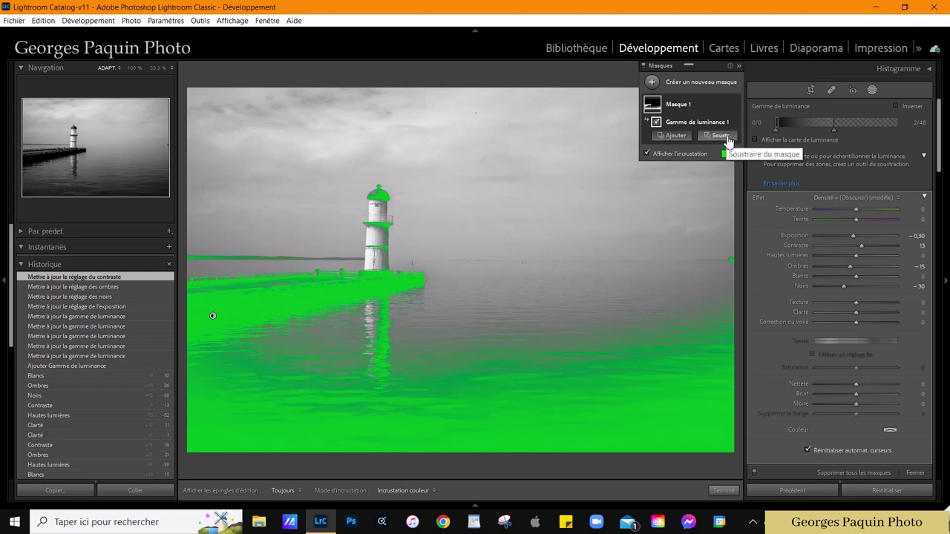
{"action": "left_click", "coordinate": [728, 139]}
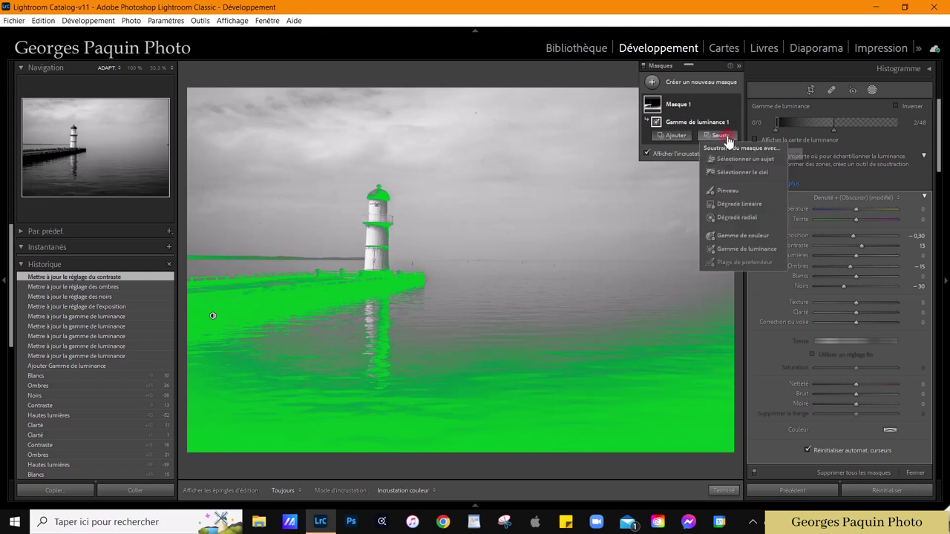
{"action": "left_click", "coordinate": [727, 191]}
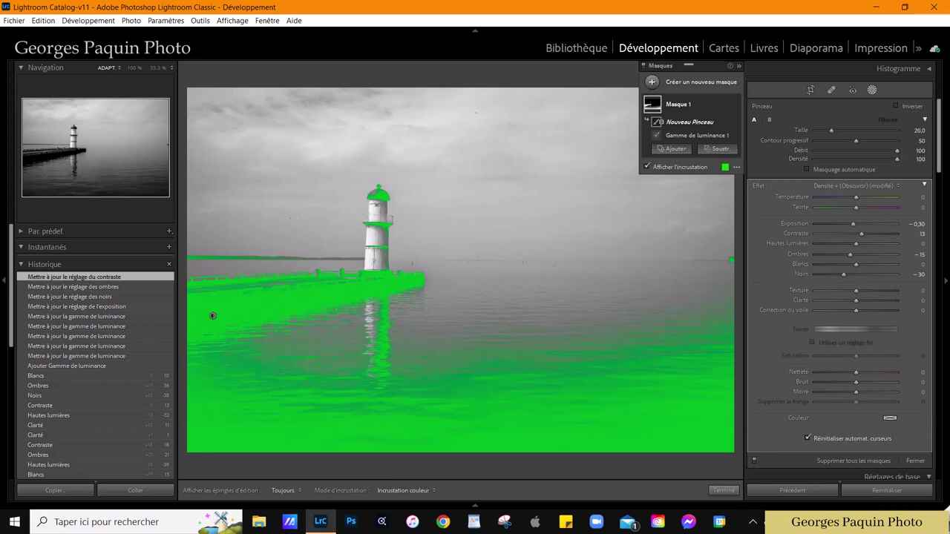
{"action": "key", "text": "h"}
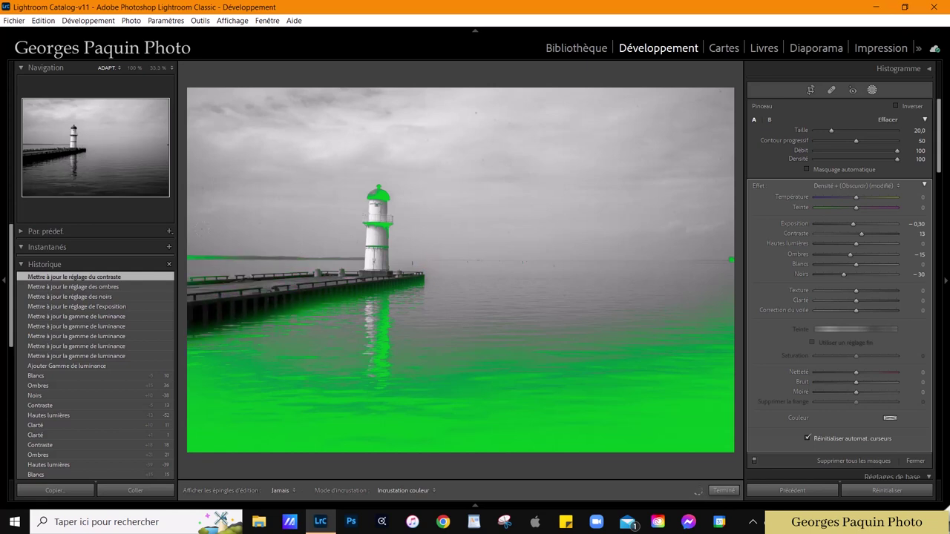
{"action": "key", "text": "h"}
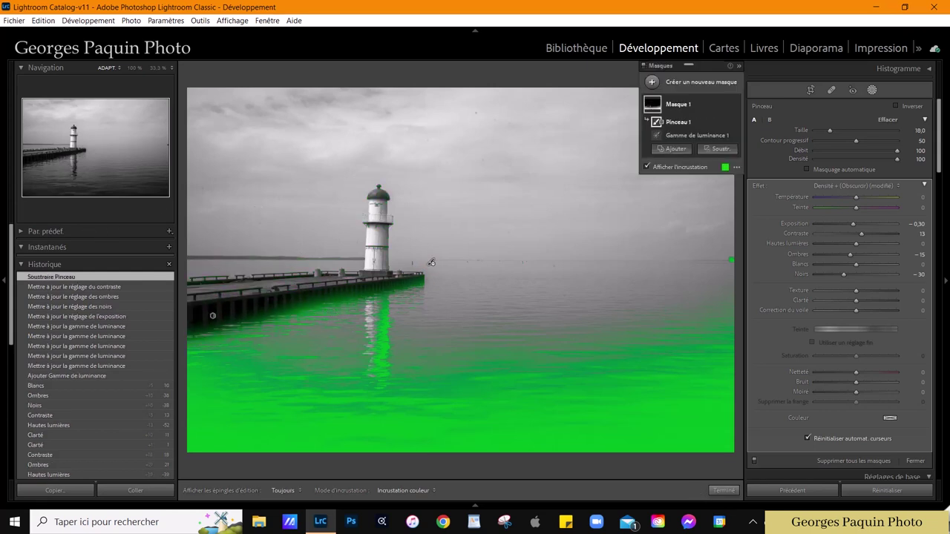
{"action": "key", "text": "h"}
{"action": "mouse_move", "coordinate": [431, 263]}
{"action": "left_mouse_down"}
{"action": "mouse_move", "coordinate": [363, 291]}
{"action": "mouse_move", "coordinate": [382, 343]}
{"action": "mouse_move", "coordinate": [377, 293]}
{"action": "mouse_move", "coordinate": [400, 284]}
{"action": "left_mouse_up"}
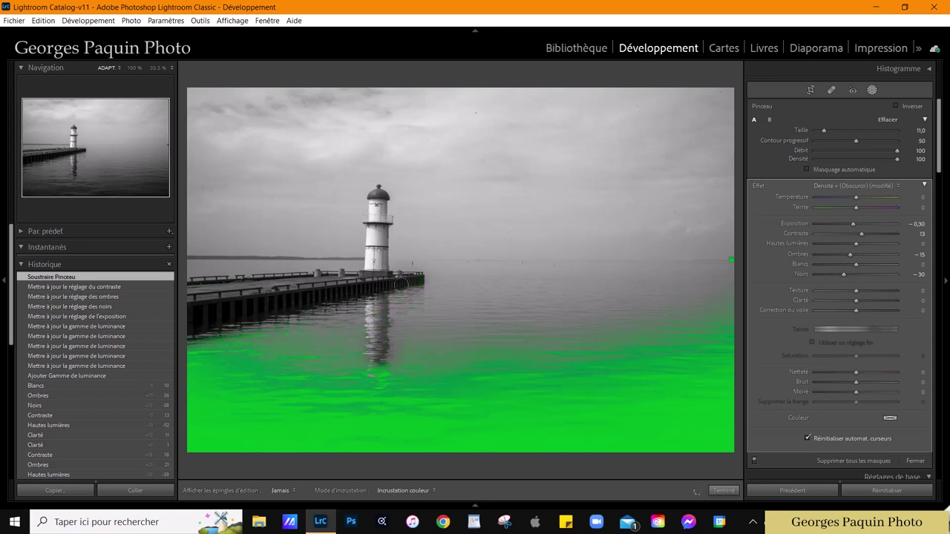
{"action": "key", "text": "h"}
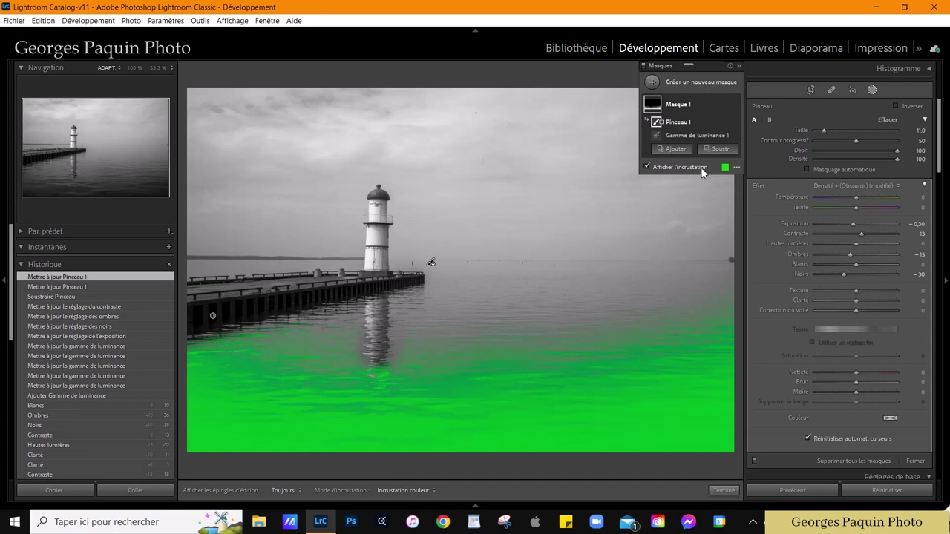
{"action": "left_click", "coordinate": [667, 169]}
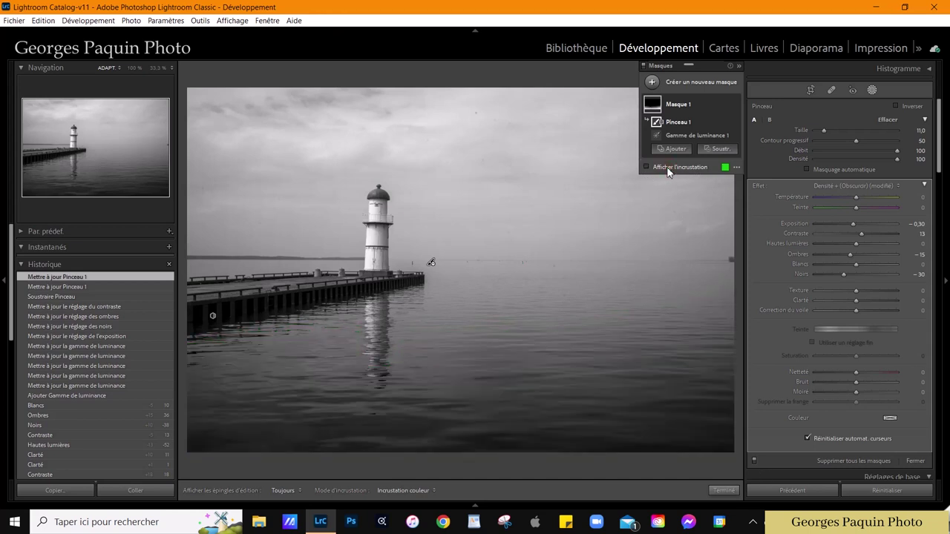
{"action": "scroll", "coordinate": [215, 360], "scroll_direction": "up", "scroll_amount": 5}
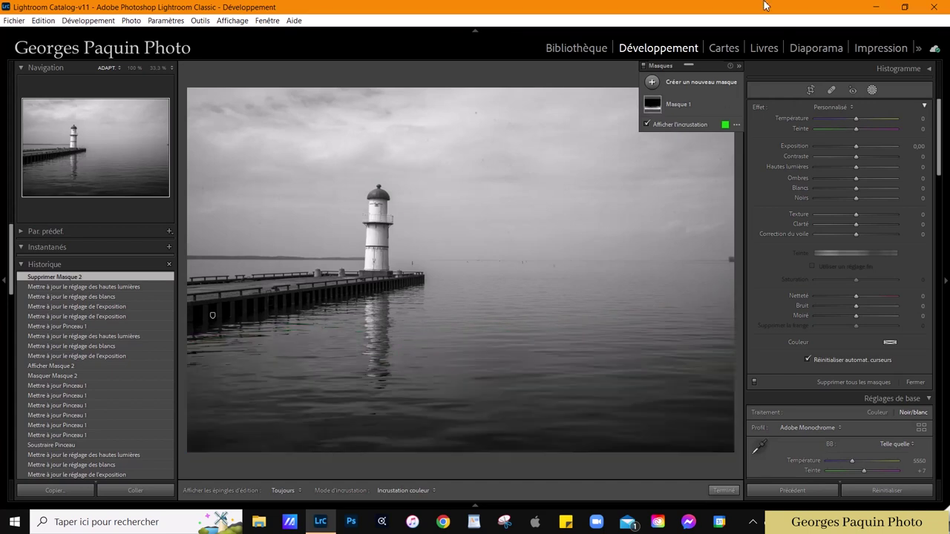
Add a second luminance-range mask spanning tones 23 to 100 with a soft edge
{"action": "left_click", "coordinate": [652, 83]}
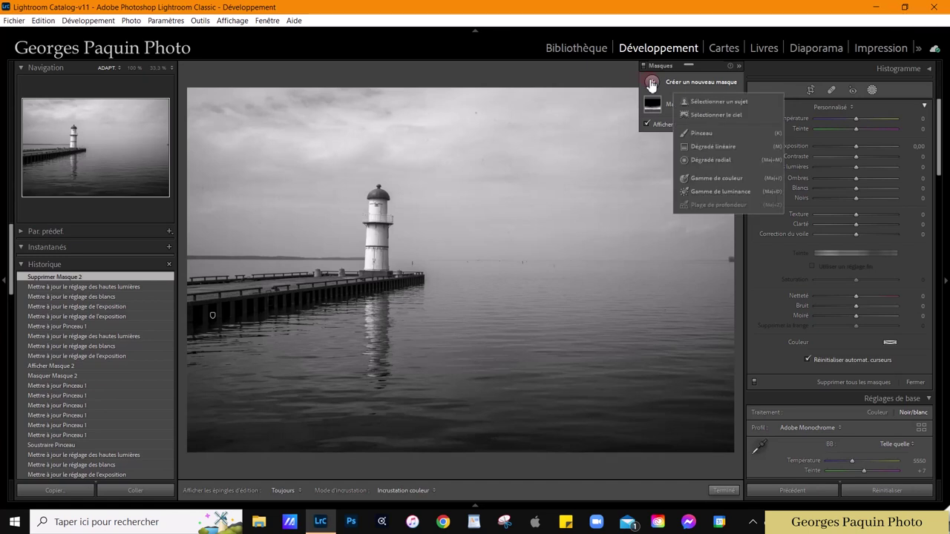
{"action": "left_click", "coordinate": [742, 191]}
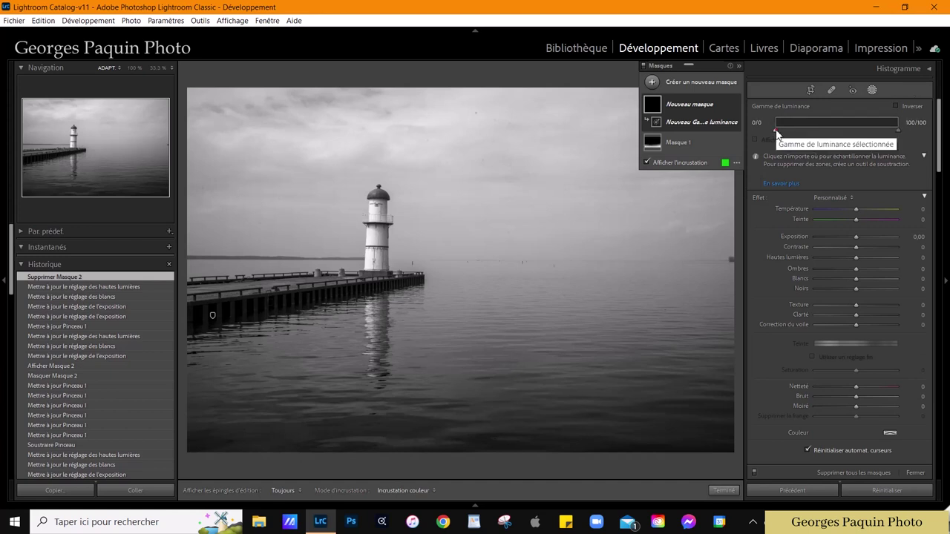
{"action": "left_click_drag", "start_coordinate": [775, 130], "coordinate": [841, 137]}
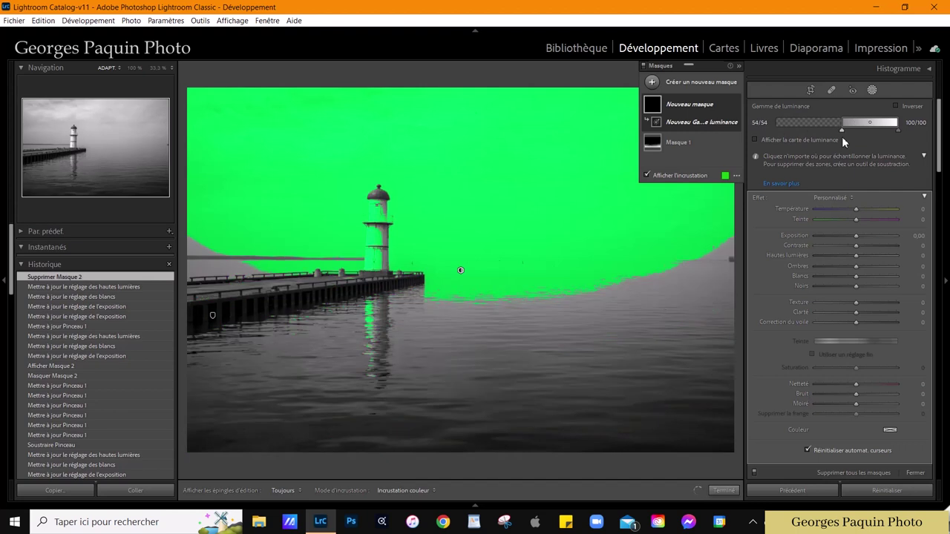
{"action": "mouse_move", "coordinate": [842, 126]}
{"action": "left_mouse_down"}
{"action": "mouse_move", "coordinate": [887, 130]}
{"action": "mouse_move", "coordinate": [801, 166]}
{"action": "left_mouse_up"}
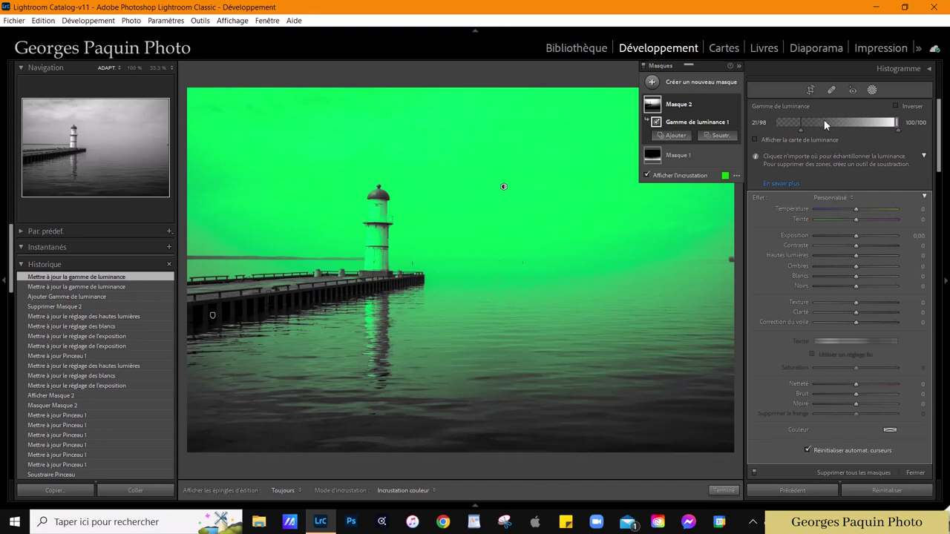
{"action": "left_click_drag", "start_coordinate": [801, 129], "coordinate": [805, 129]}
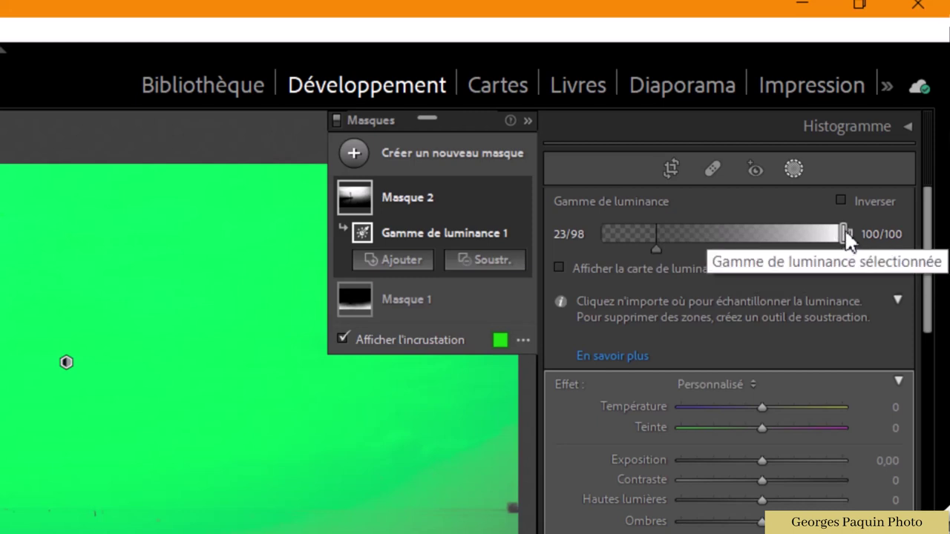
{"action": "left_click_drag", "start_coordinate": [846, 236], "coordinate": [824, 242]}
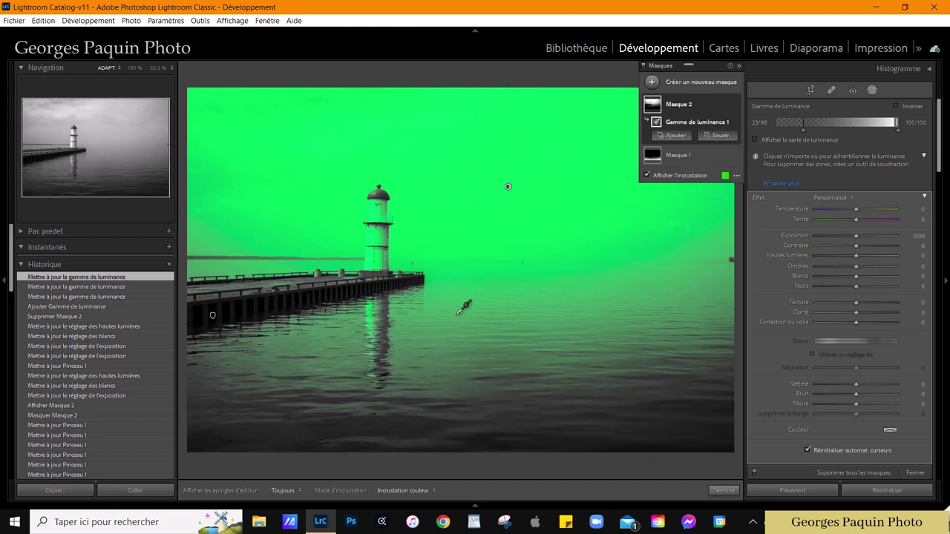
Set Masque 2 to contrast +17, highlights +40, whites +48 and blacks −28
{"action": "left_click", "coordinate": [695, 179]}
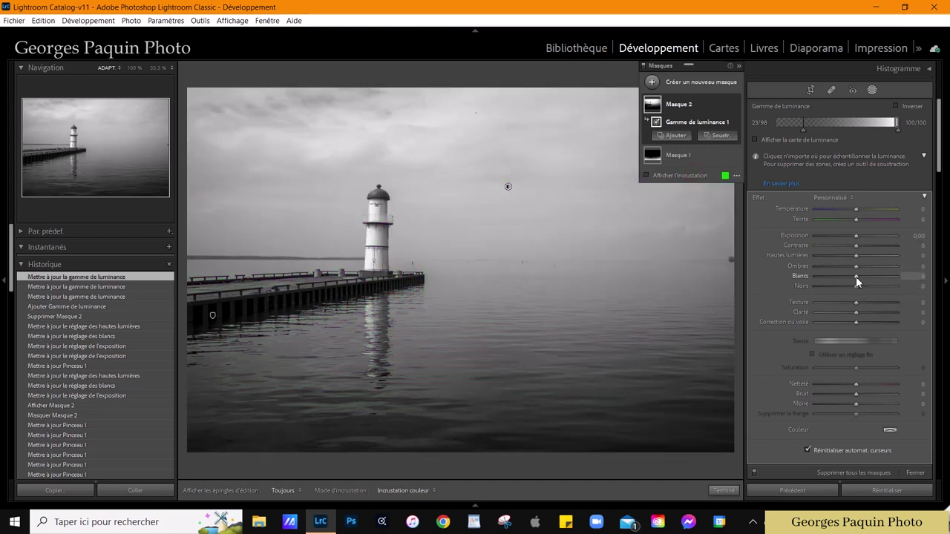
{"action": "mouse_move", "coordinate": [855, 277]}
{"action": "left_mouse_down"}
{"action": "mouse_move", "coordinate": [872, 276]}
{"action": "mouse_move", "coordinate": [863, 244]}
{"action": "left_mouse_up"}
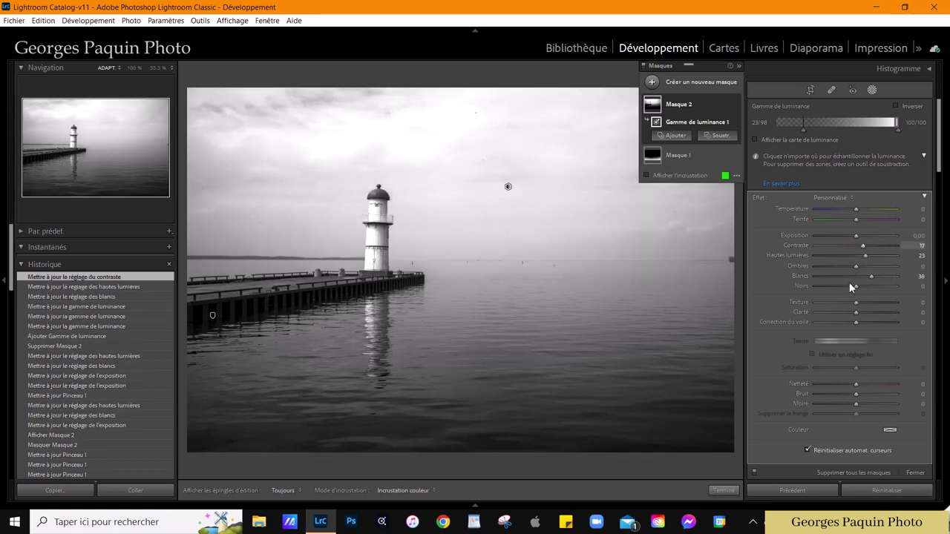
{"action": "mouse_move", "coordinate": [857, 287]}
{"action": "left_mouse_down"}
{"action": "mouse_move", "coordinate": [844, 286]}
{"action": "mouse_move", "coordinate": [874, 276]}
{"action": "mouse_move", "coordinate": [873, 257]}
{"action": "left_mouse_up"}
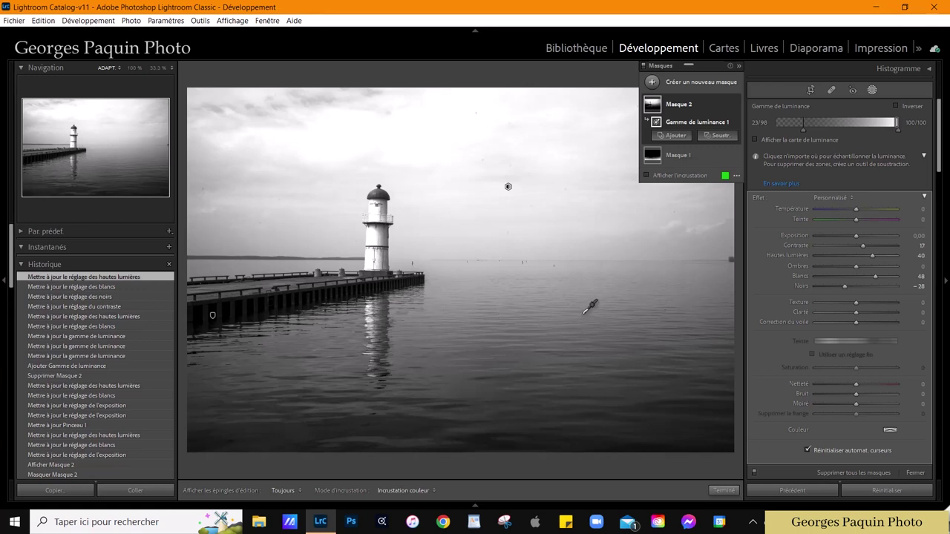
{"action": "left_click", "coordinate": [681, 175]}
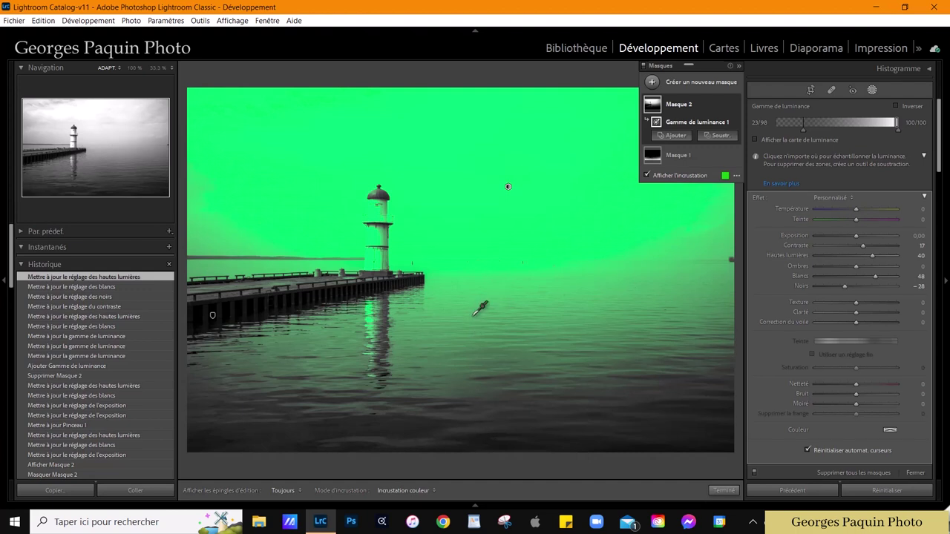
Subtract a linear gradient from Masque 2, positioned just below the horizon over the water
{"action": "left_click", "coordinate": [721, 137]}
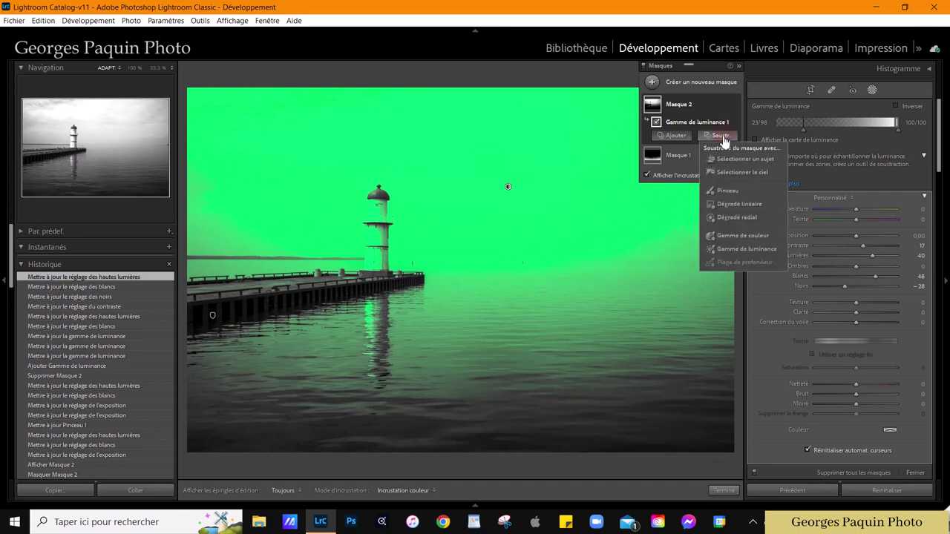
{"action": "left_click", "coordinate": [739, 204]}
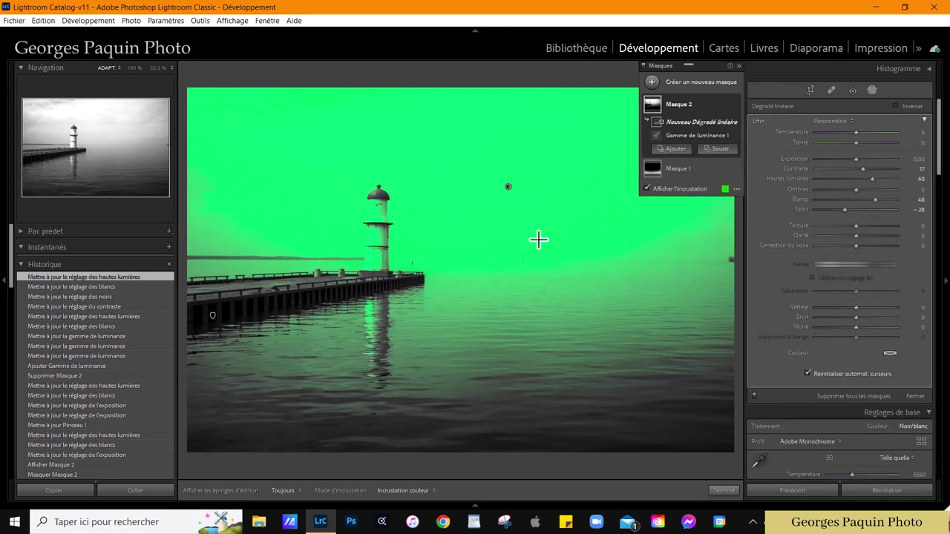
{"action": "left_click_drag", "start_coordinate": [552, 259], "coordinate": [548, 267]}
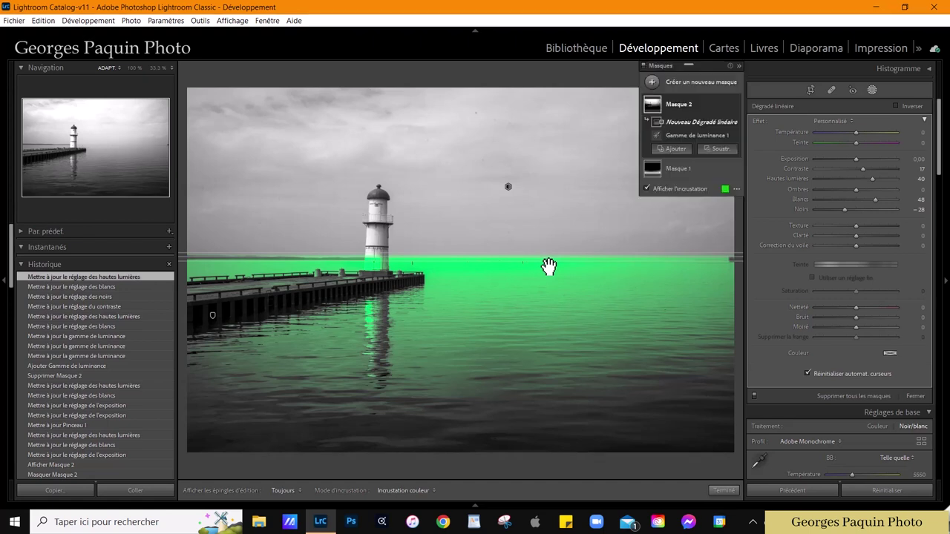
{"action": "mouse_move", "coordinate": [547, 265]}
{"action": "left_mouse_down"}
{"action": "mouse_move", "coordinate": [548, 281]}
{"action": "mouse_move", "coordinate": [544, 162]}
{"action": "left_mouse_up"}
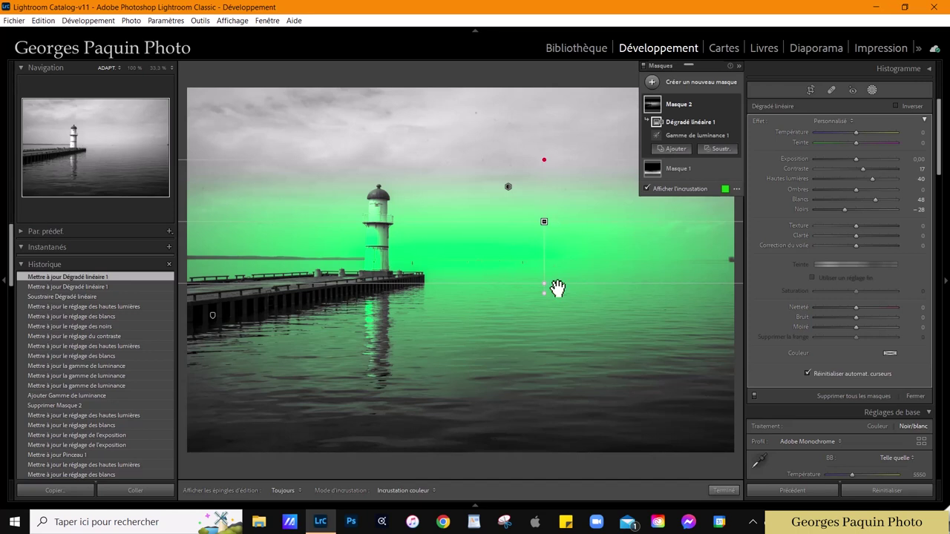
{"action": "left_click_drag", "start_coordinate": [549, 289], "coordinate": [553, 229]}
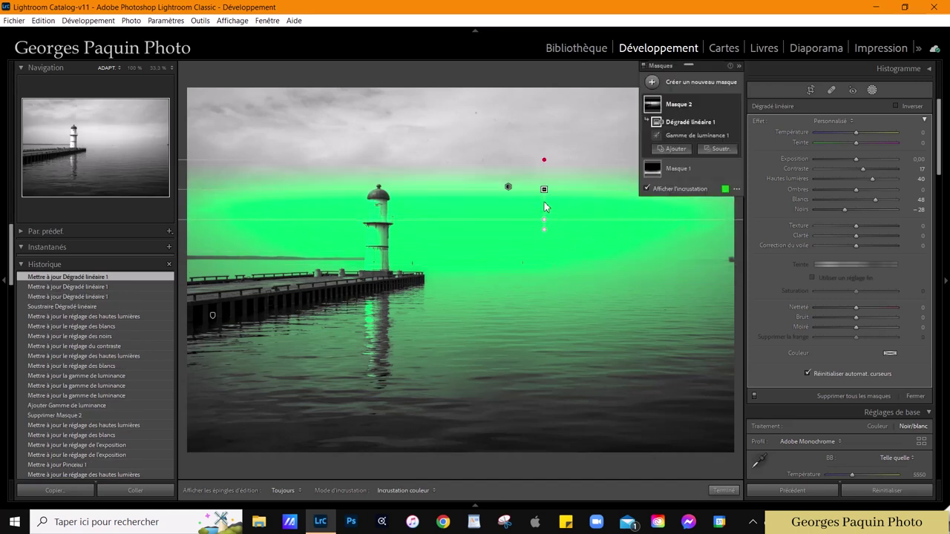
{"action": "left_click_drag", "start_coordinate": [545, 190], "coordinate": [549, 271]}
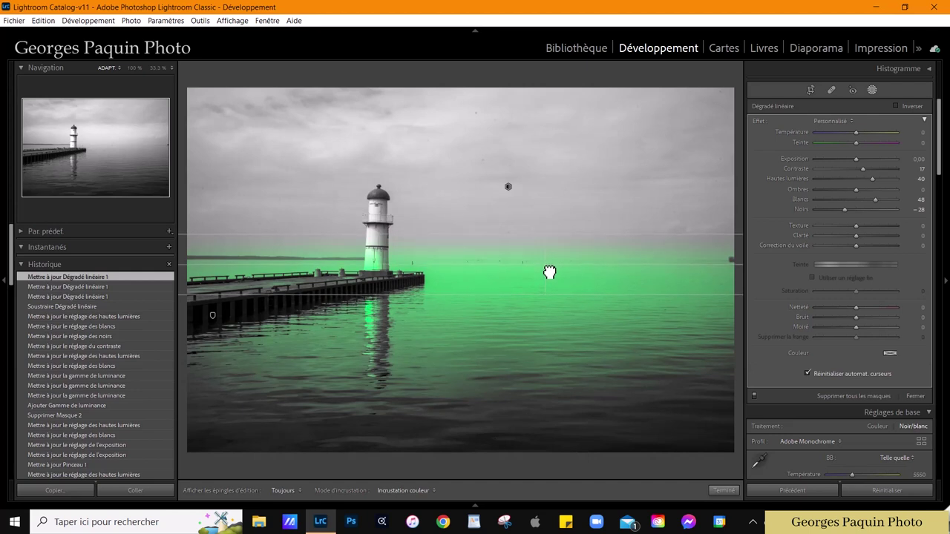
{"action": "left_click_drag", "start_coordinate": [549, 272], "coordinate": [545, 272]}
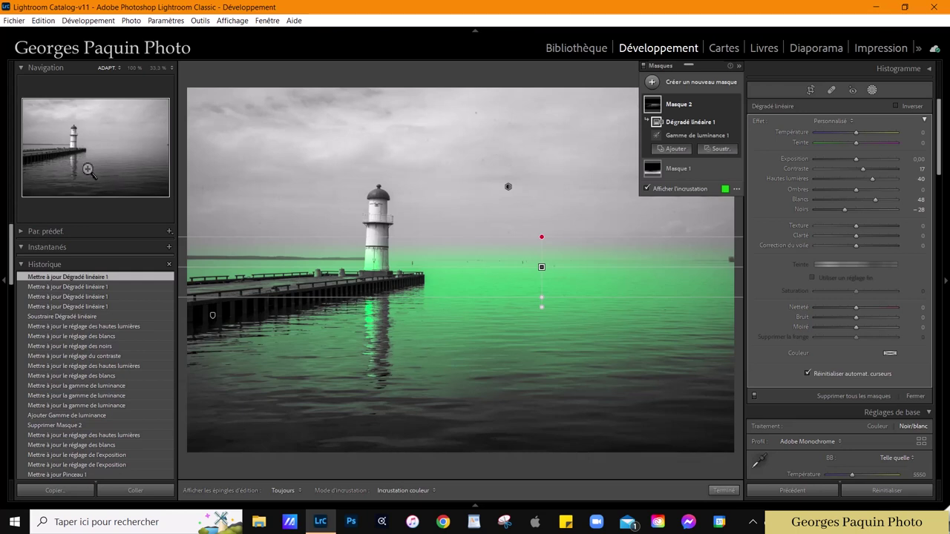
Subtract the lighthouse from Masque 2 using Select Subject, then close masking with Terminé
{"action": "left_click", "coordinate": [66, 152]}
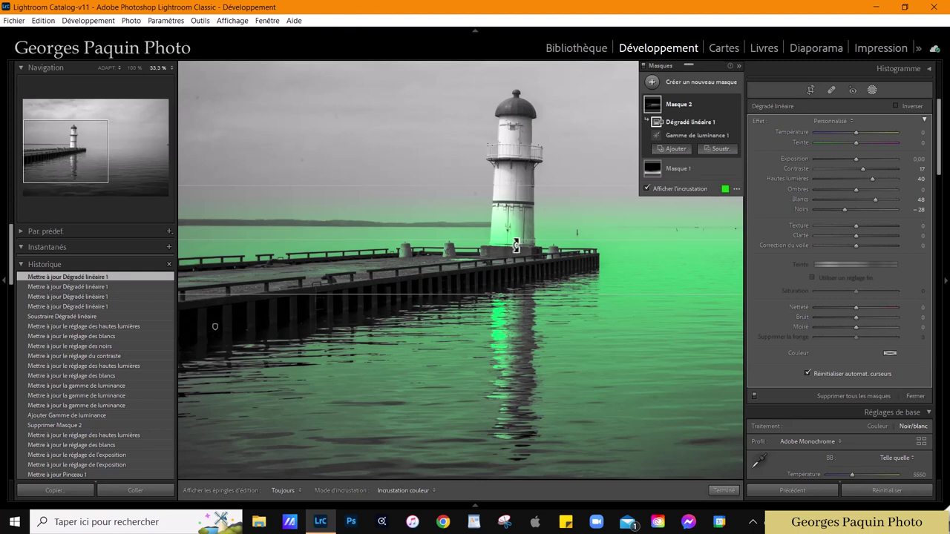
{"action": "left_click", "coordinate": [725, 151]}
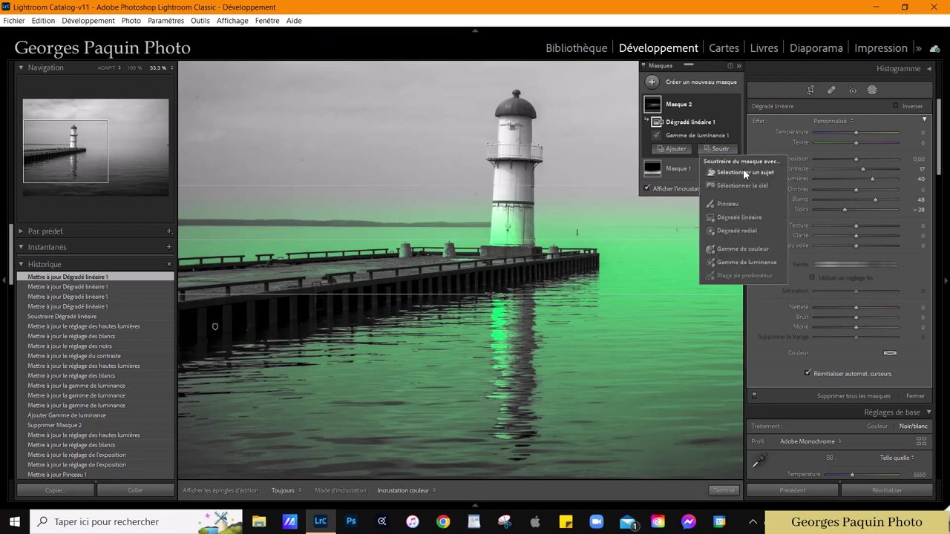
{"action": "left_click", "coordinate": [744, 173]}
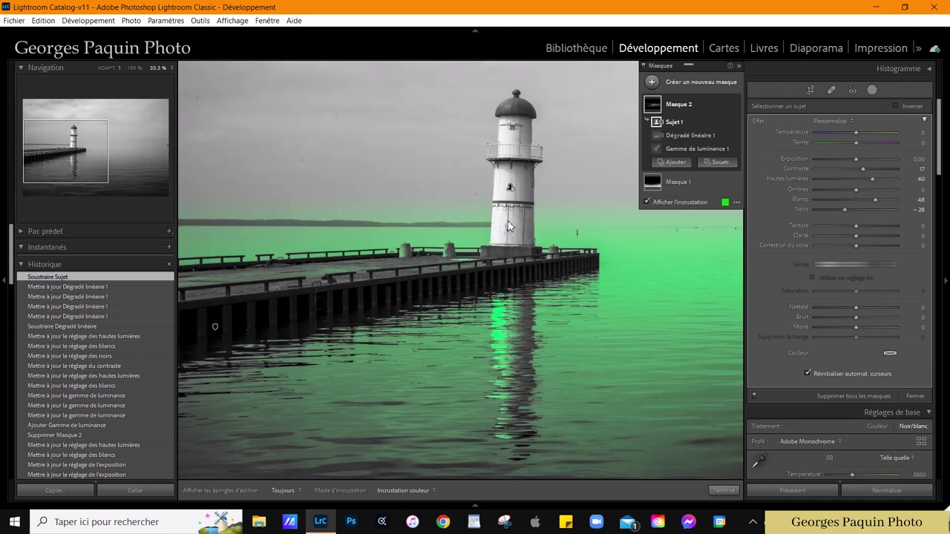
{"action": "left_click", "coordinate": [106, 68]}
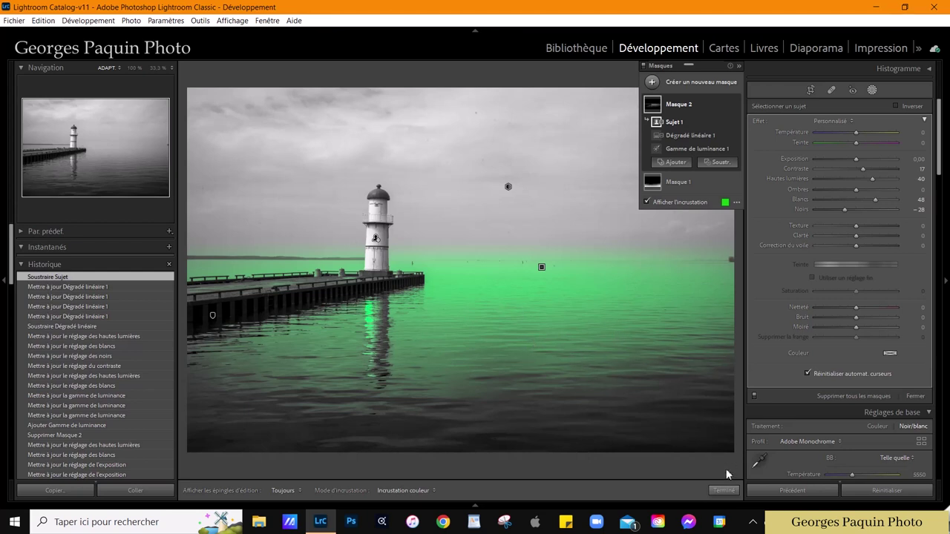
{"action": "left_click", "coordinate": [727, 492]}
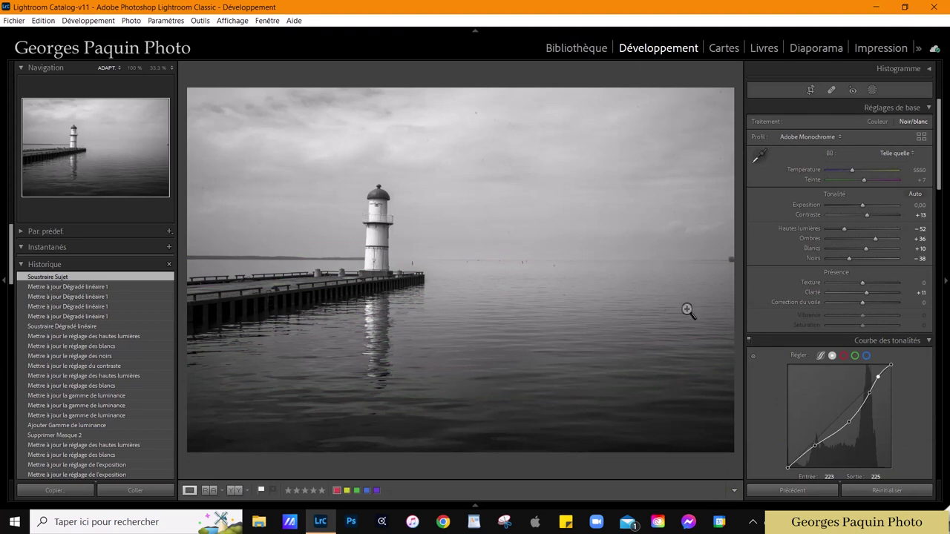
Hide Masque 2 and Masque 1 to compare the photo, then turn both masks back on
{"action": "left_click", "coordinate": [873, 90]}
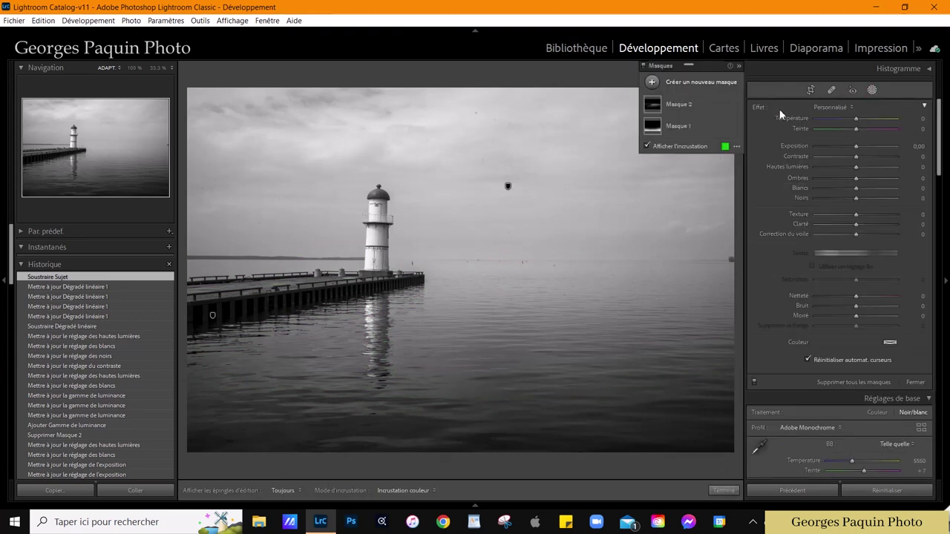
{"action": "left_click", "coordinate": [734, 102]}
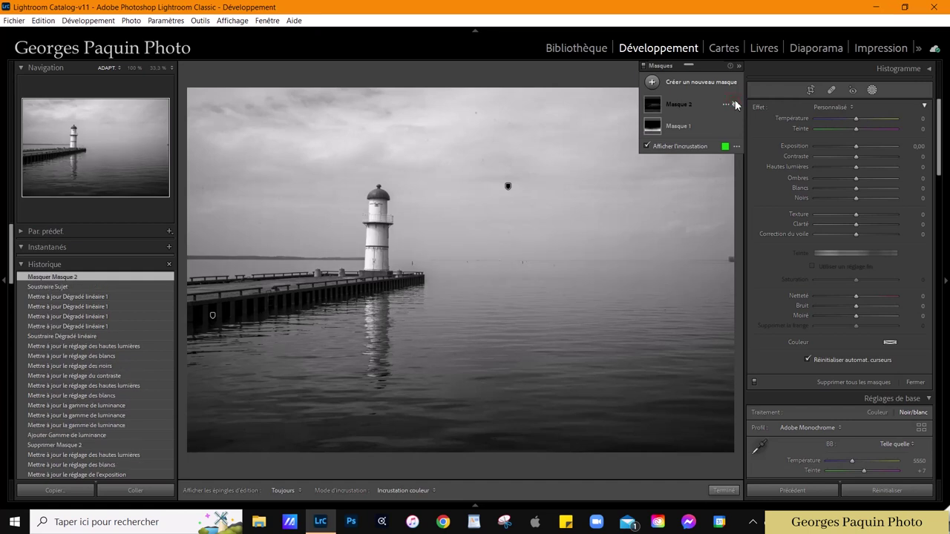
{"action": "mouse_move", "coordinate": [690, 126]}
{"action": "left_click", "coordinate": [735, 127]}
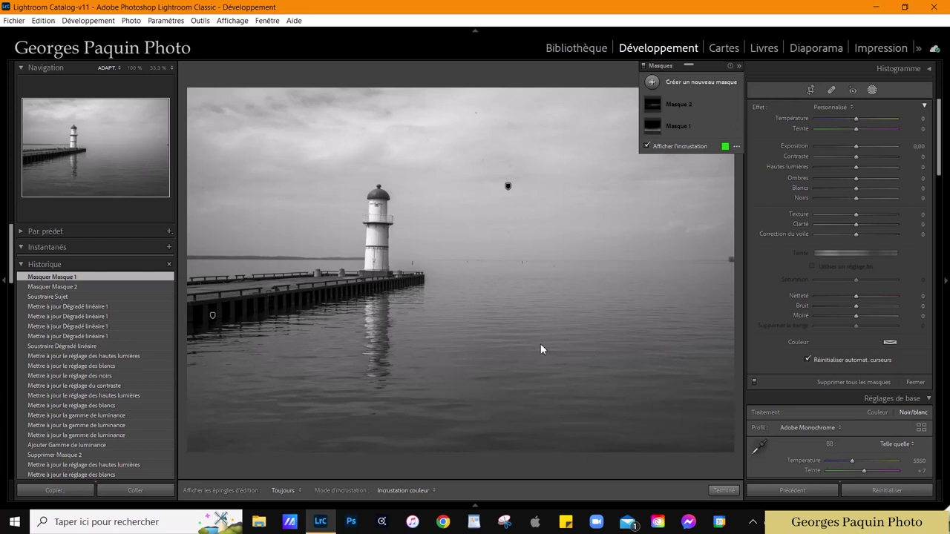
{"action": "left_click", "coordinate": [735, 126]}
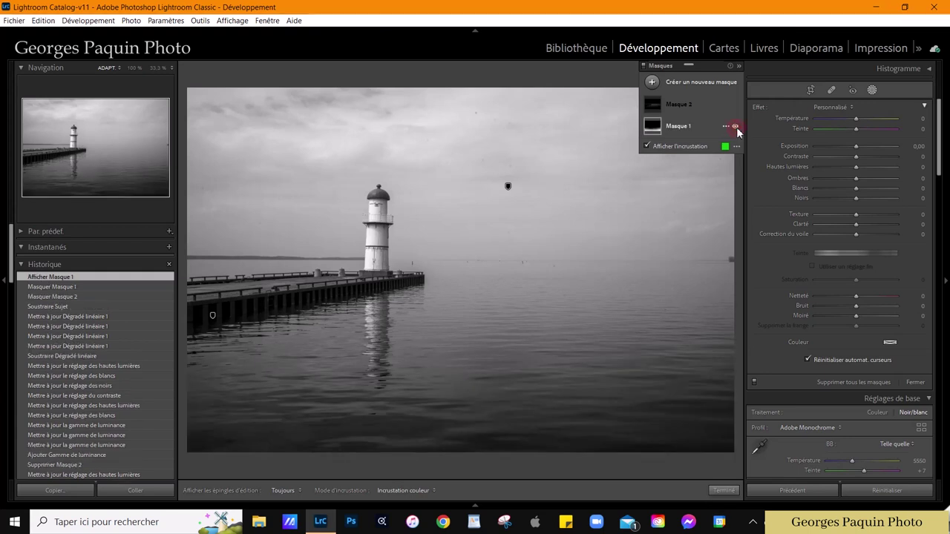
{"action": "left_click", "coordinate": [735, 104]}
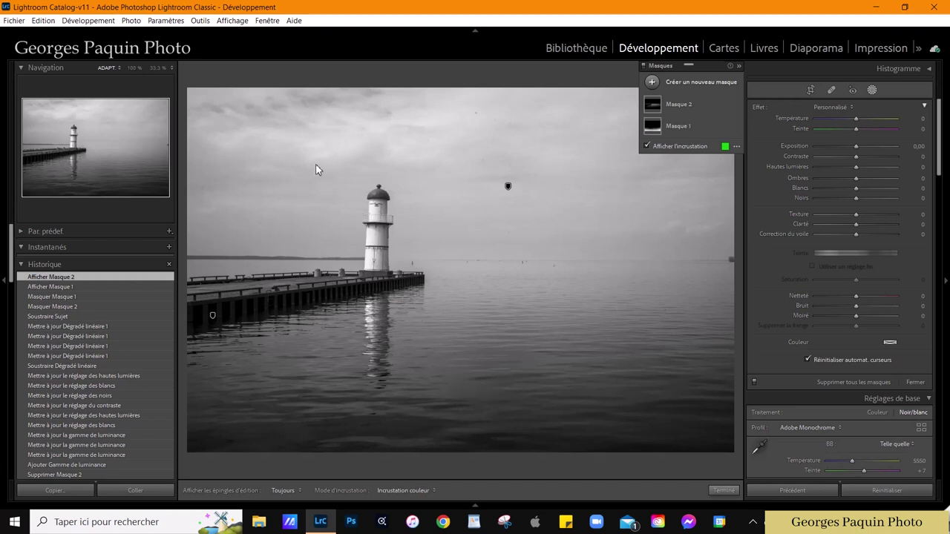
Create a luminance range mask limited to 25–88 on the darker tones, with the overlay hidden
{"action": "left_click", "coordinate": [652, 82]}
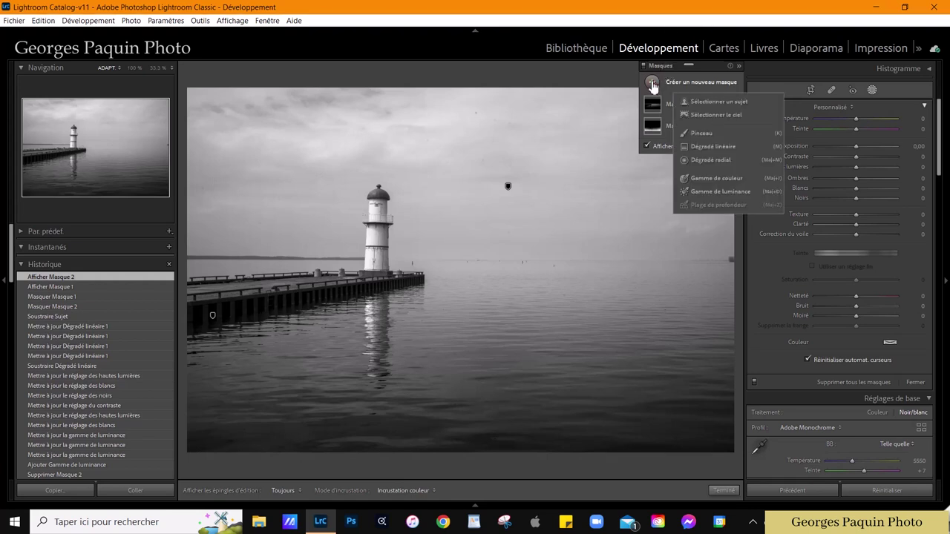
{"action": "left_click", "coordinate": [739, 192]}
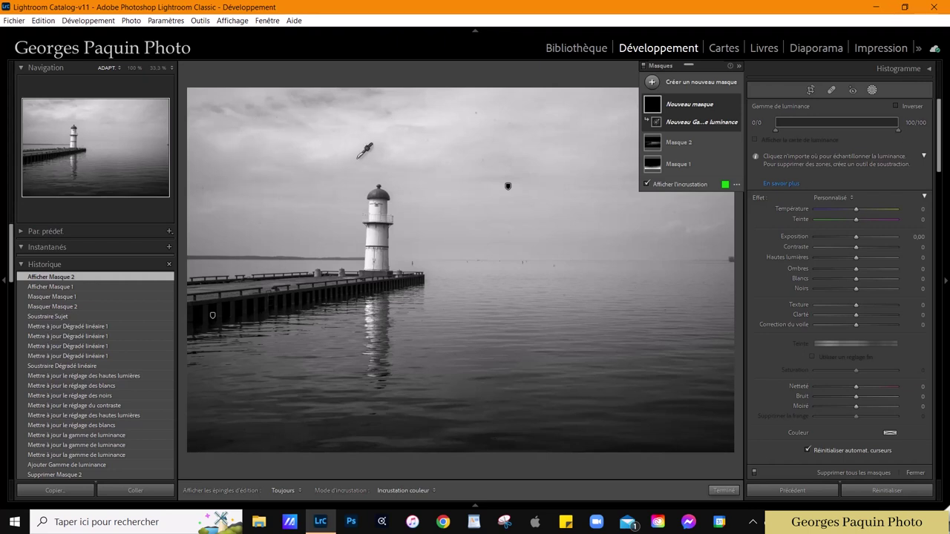
{"action": "mouse_move", "coordinate": [899, 129]}
{"action": "left_mouse_down"}
{"action": "mouse_move", "coordinate": [837, 122]}
{"action": "mouse_move", "coordinate": [794, 157]}
{"action": "left_mouse_up"}
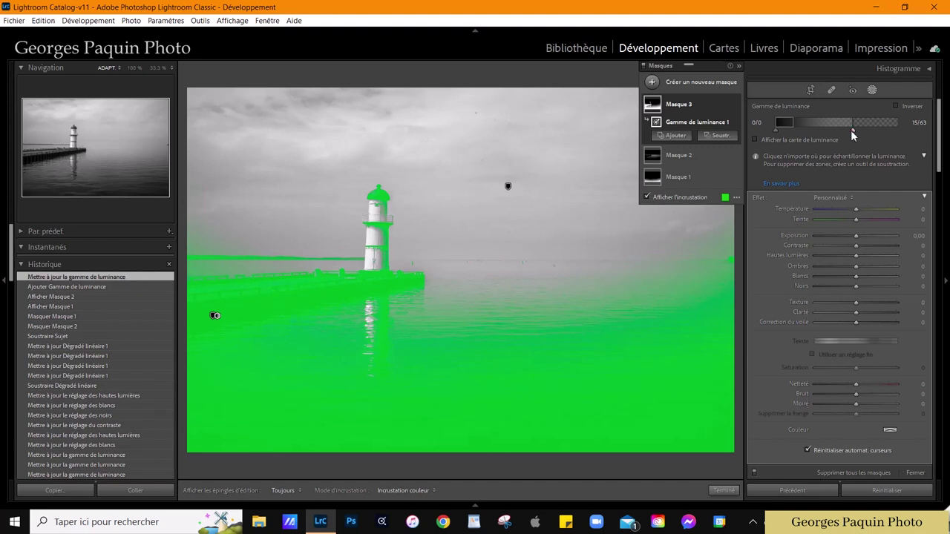
{"action": "left_click_drag", "start_coordinate": [851, 130], "coordinate": [883, 131]}
{"action": "left_click_drag", "start_coordinate": [797, 121], "coordinate": [811, 126]}
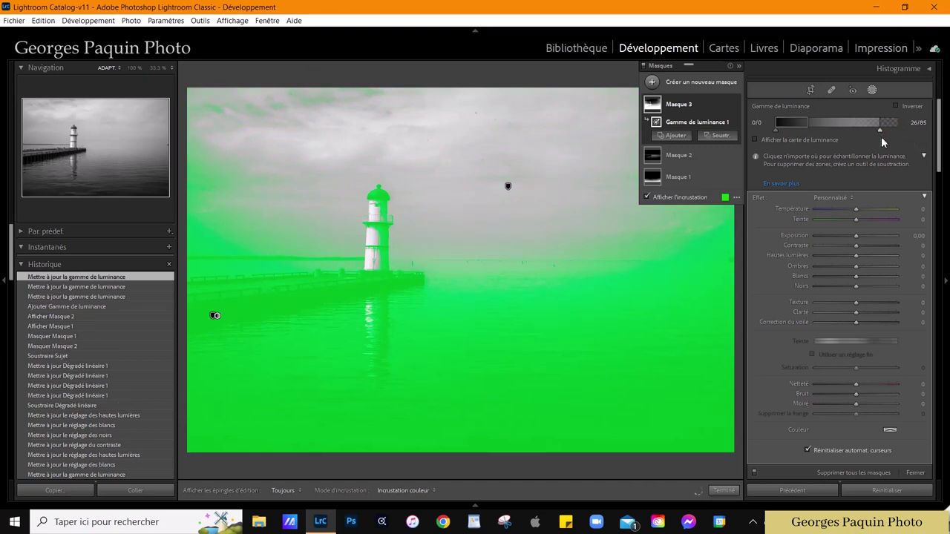
{"action": "left_click_drag", "start_coordinate": [881, 138], "coordinate": [889, 133]}
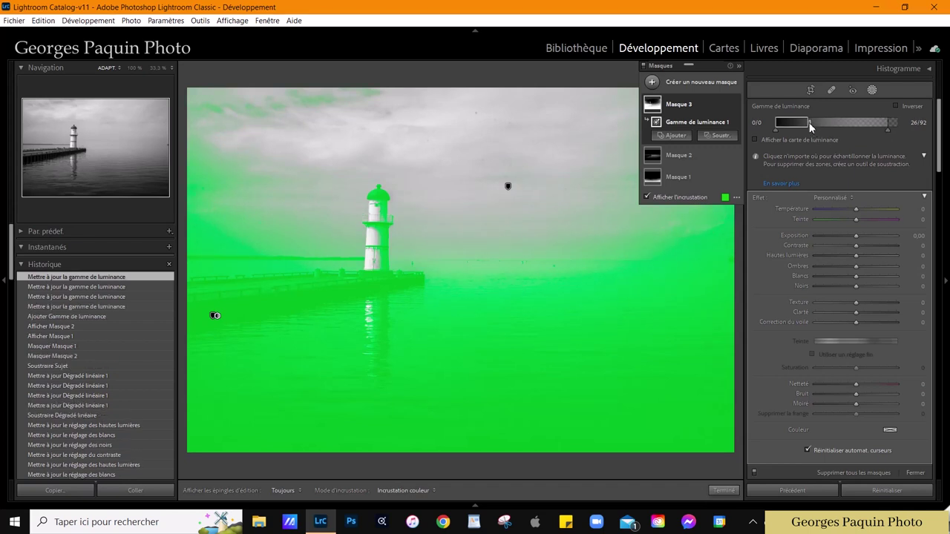
{"action": "left_click_drag", "start_coordinate": [809, 123], "coordinate": [803, 127]}
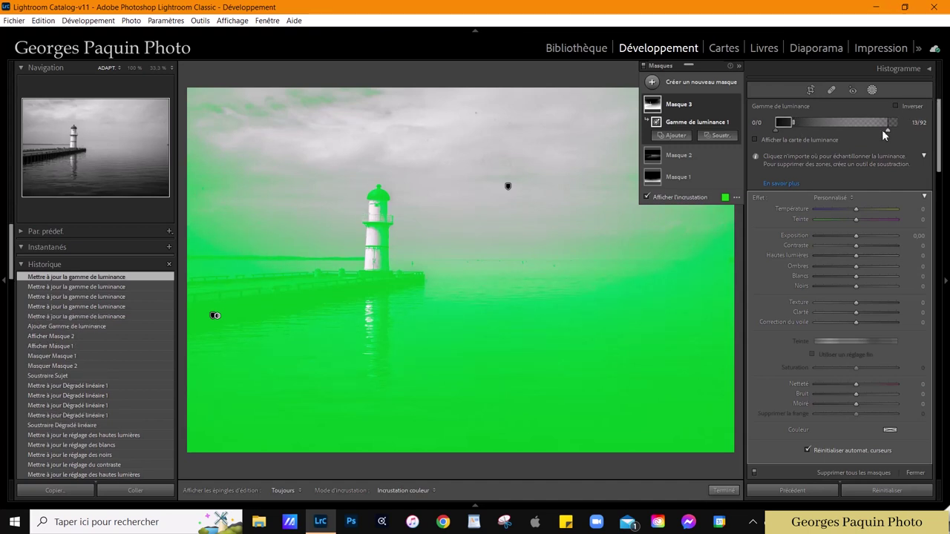
{"action": "left_click_drag", "start_coordinate": [887, 130], "coordinate": [883, 140]}
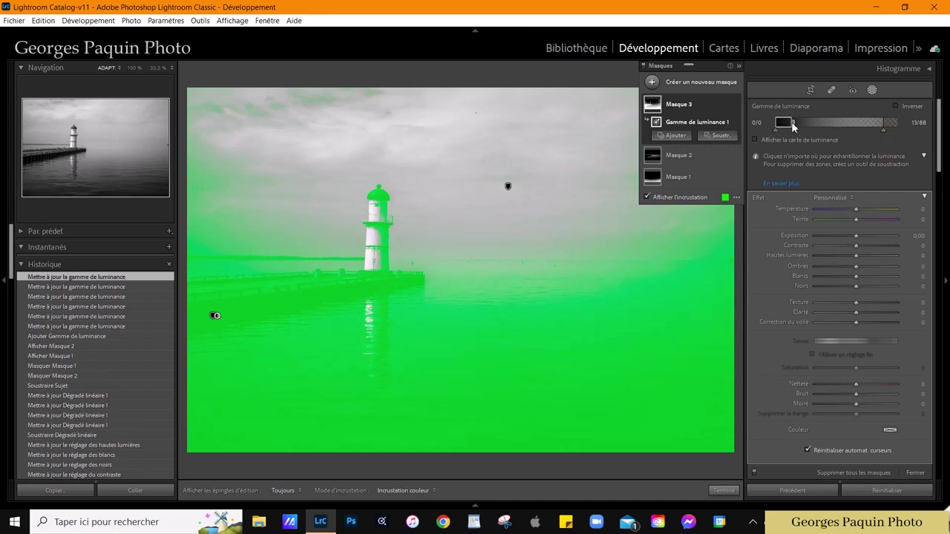
{"action": "left_click_drag", "start_coordinate": [779, 126], "coordinate": [806, 121]}
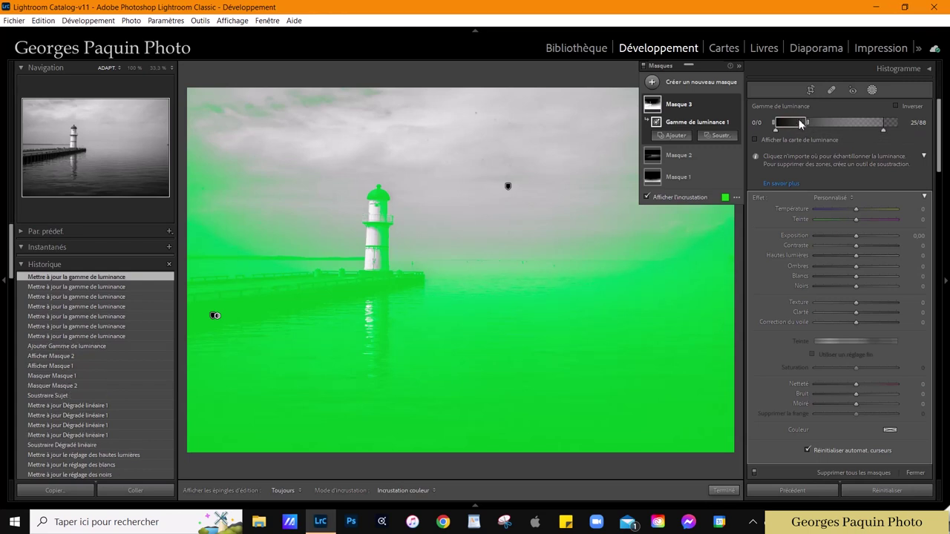
{"action": "left_click", "coordinate": [684, 197]}
Darken the new mask with exposure −0.50, blacks −35 and shadows −33
{"action": "key", "text": "Down"}
{"action": "key", "text": "Down"}
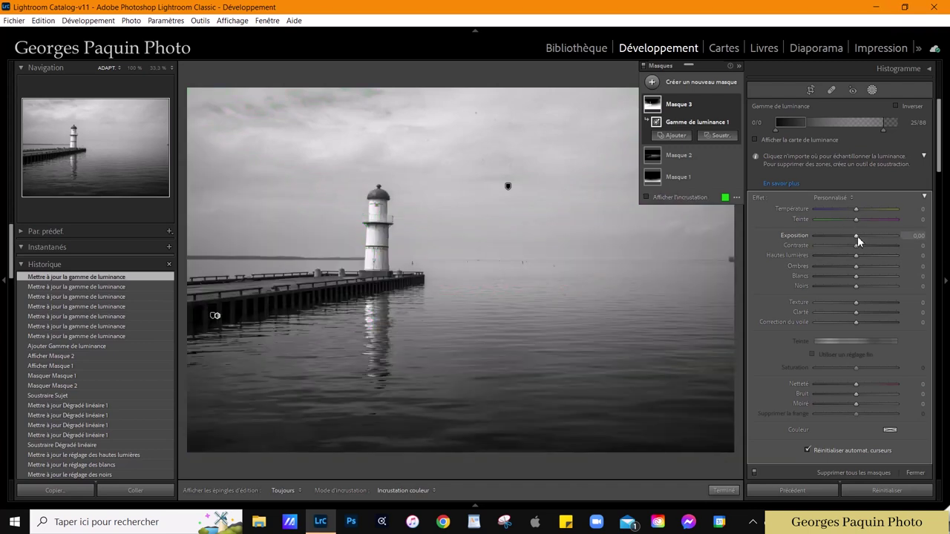
{"action": "key", "text": "Down"}
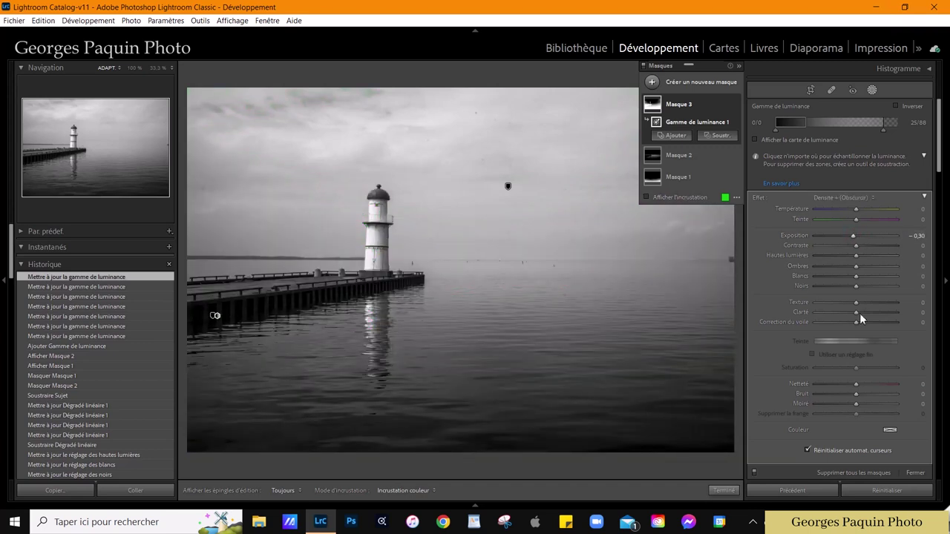
{"action": "mouse_move", "coordinate": [856, 286]}
{"action": "left_mouse_down"}
{"action": "mouse_move", "coordinate": [840, 286]}
{"action": "mouse_move", "coordinate": [842, 300]}
{"action": "left_mouse_up"}
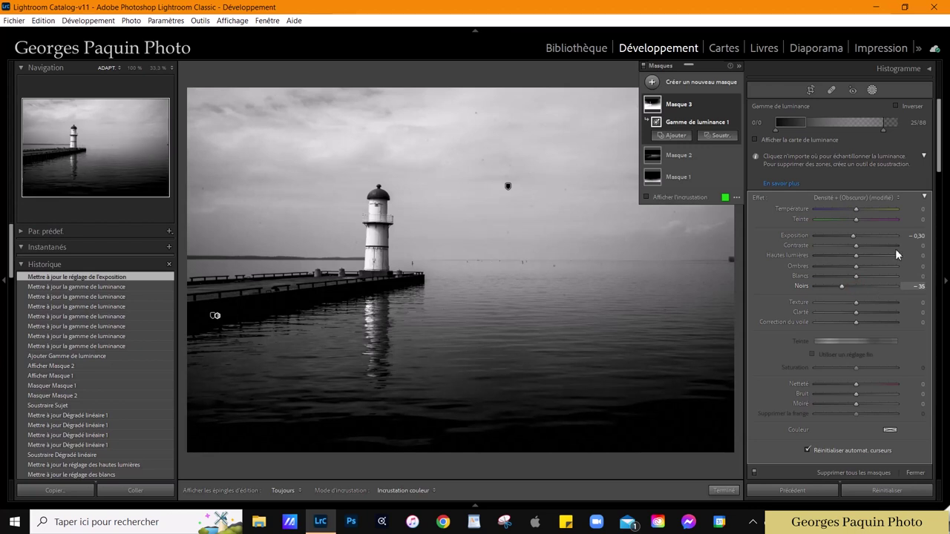
{"action": "mouse_move", "coordinate": [855, 265]}
{"action": "left_mouse_down"}
{"action": "mouse_move", "coordinate": [843, 266]}
{"action": "mouse_move", "coordinate": [855, 235]}
{"action": "left_mouse_up"}
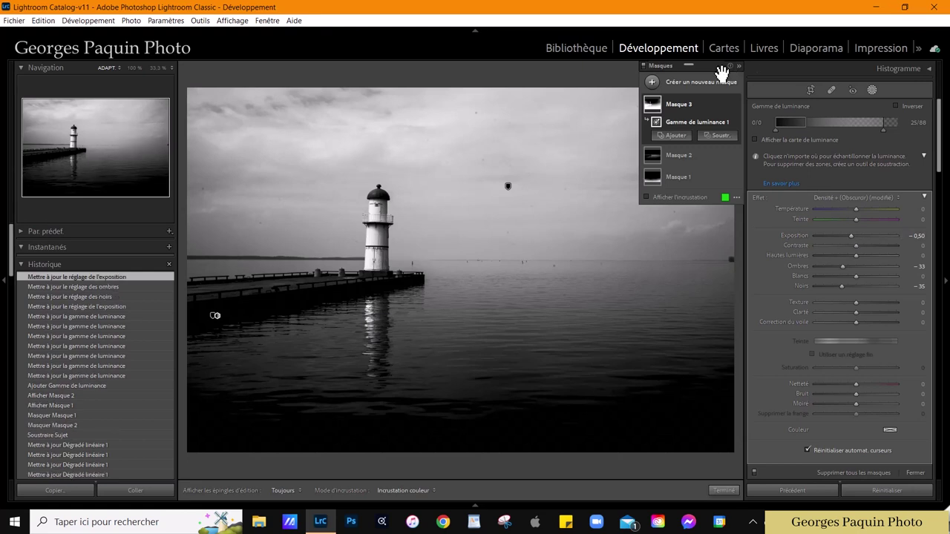
{"action": "mouse_move", "coordinate": [713, 67]}
{"action": "left_mouse_down"}
{"action": "mouse_move", "coordinate": [357, 65]}
{"action": "mouse_move", "coordinate": [680, 309]}
{"action": "left_mouse_up"}
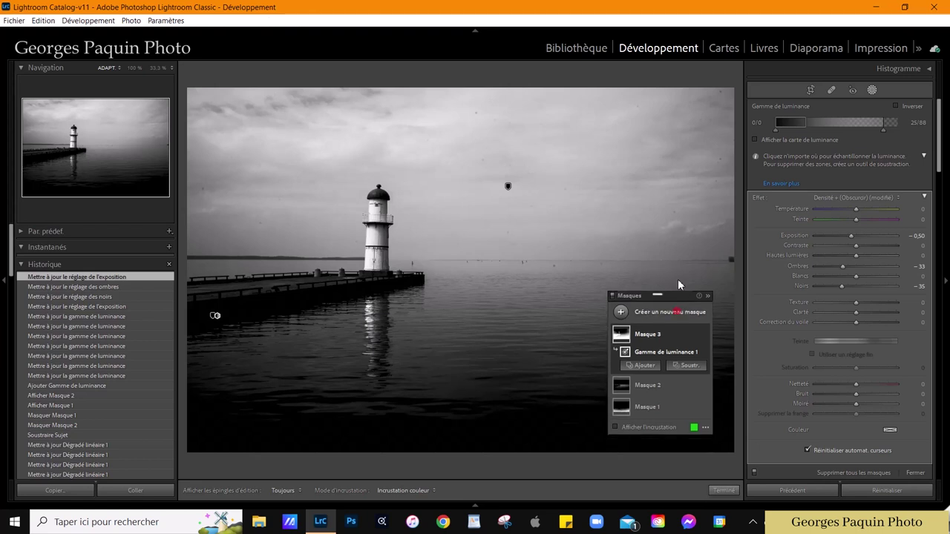
{"action": "left_click_drag", "start_coordinate": [679, 310], "coordinate": [666, 143]}
{"action": "left_click", "coordinate": [655, 274]}
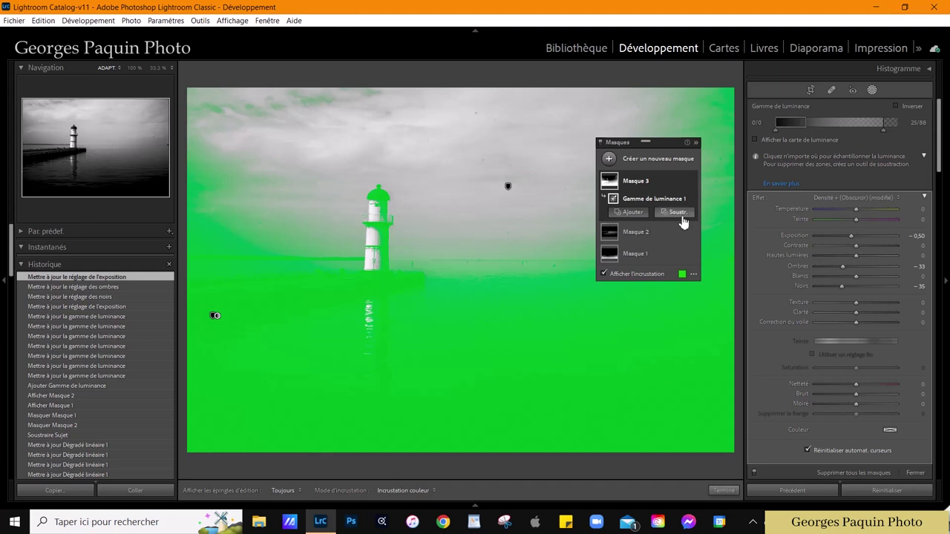
{"action": "left_click", "coordinate": [679, 213]}
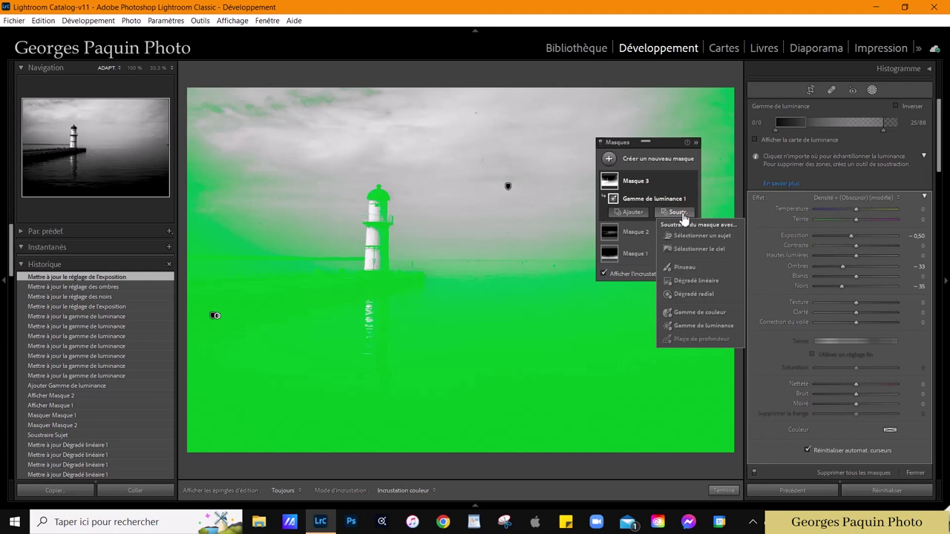
{"action": "left_click", "coordinate": [713, 282]}
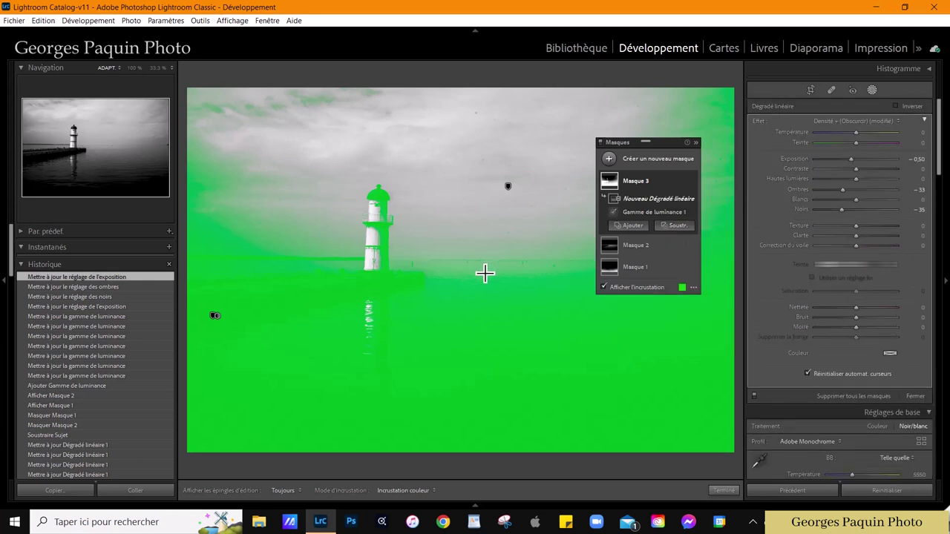
{"action": "left_click_drag", "start_coordinate": [484, 269], "coordinate": [482, 249]}
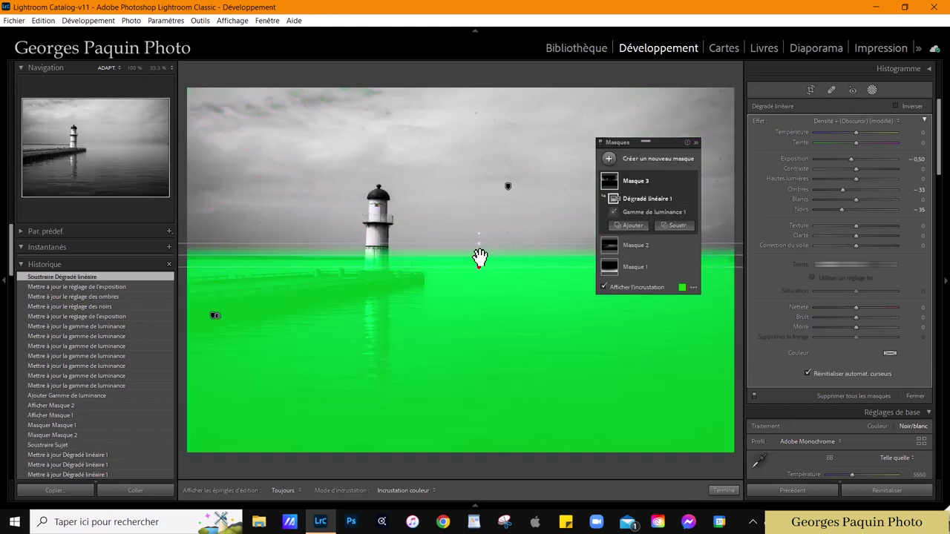
{"action": "mouse_move", "coordinate": [483, 250]}
{"action": "left_mouse_down"}
{"action": "mouse_move", "coordinate": [483, 266]}
{"action": "mouse_move", "coordinate": [482, 238]}
{"action": "left_mouse_up"}
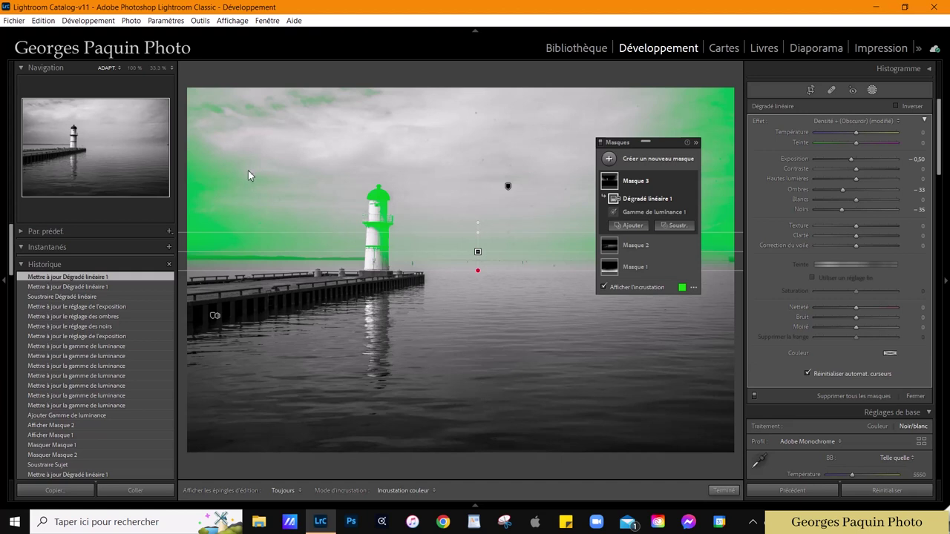
{"action": "key", "text": "apostrophe"}
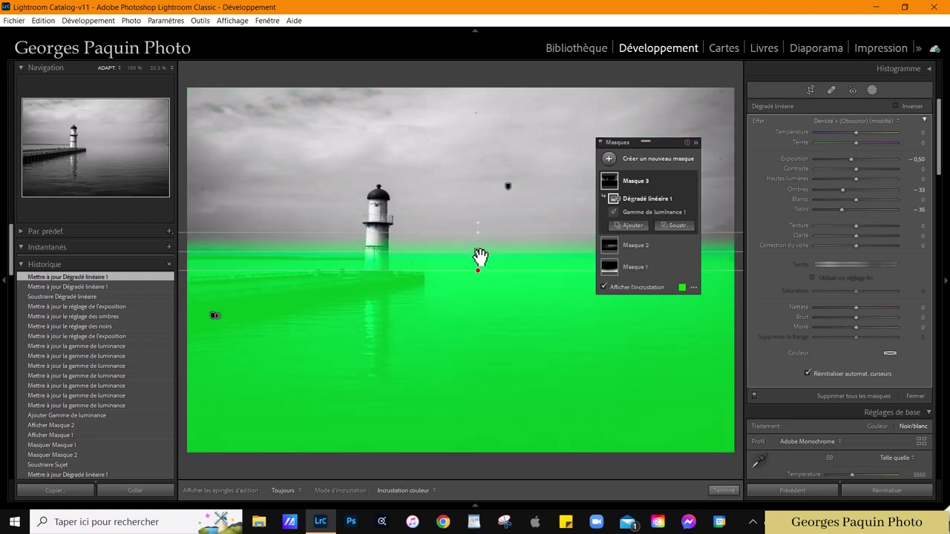
{"action": "key", "text": "apostrophe"}
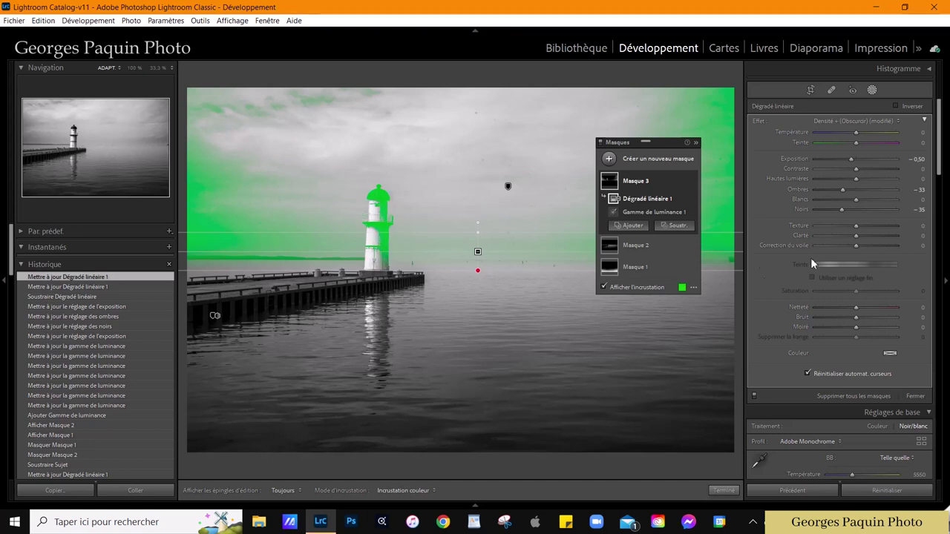
Subtract the lighthouse subject from the third mask and close mask editing
{"action": "left_click", "coordinate": [689, 226]}
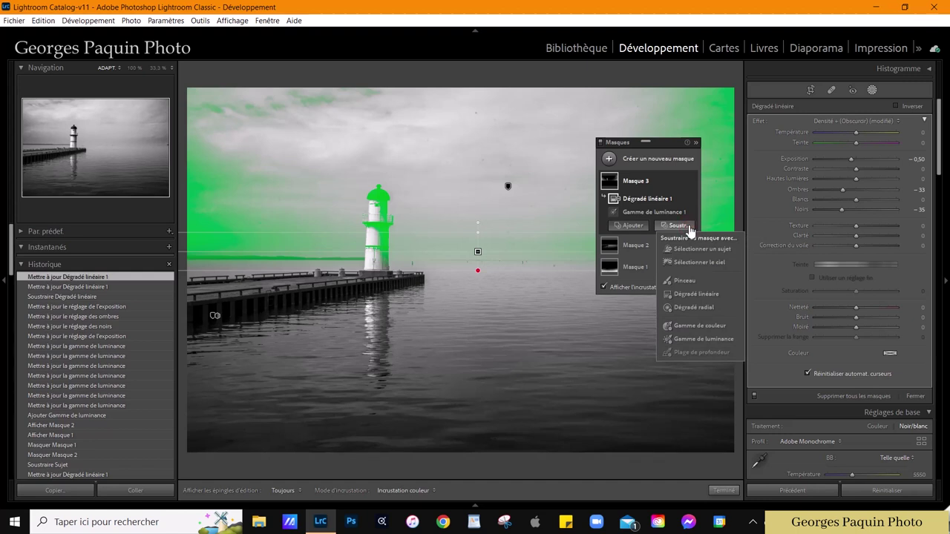
{"action": "left_click", "coordinate": [702, 250]}
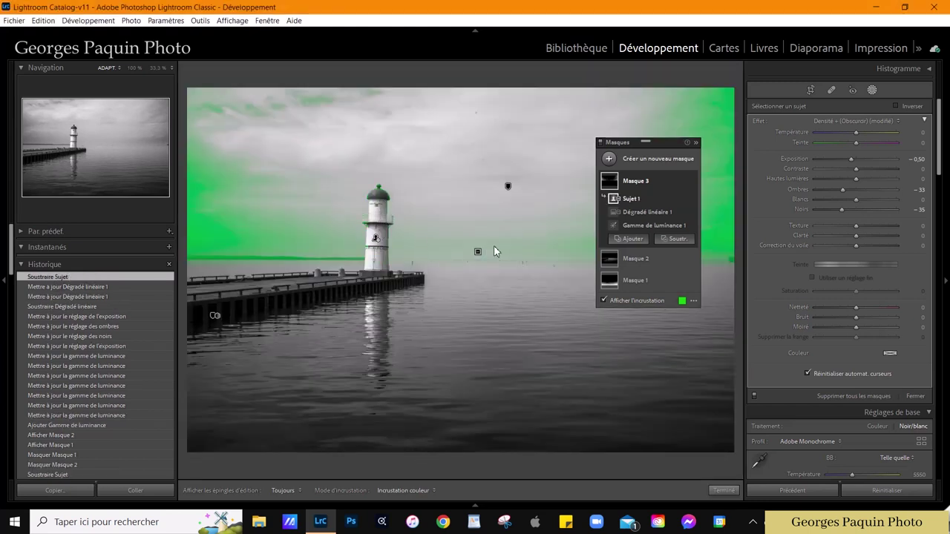
{"action": "left_click_drag", "start_coordinate": [653, 142], "coordinate": [594, 318]}
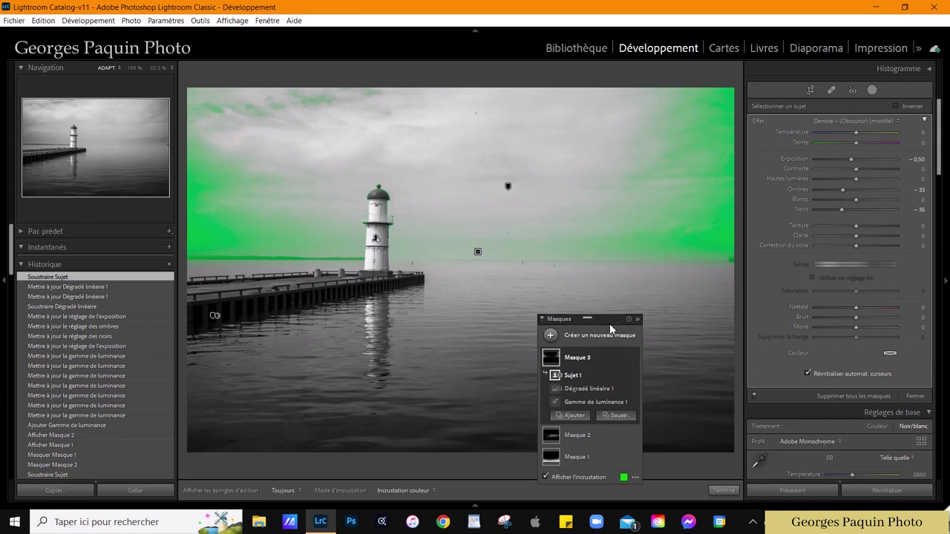
{"action": "left_click_drag", "start_coordinate": [609, 319], "coordinate": [600, 225]}
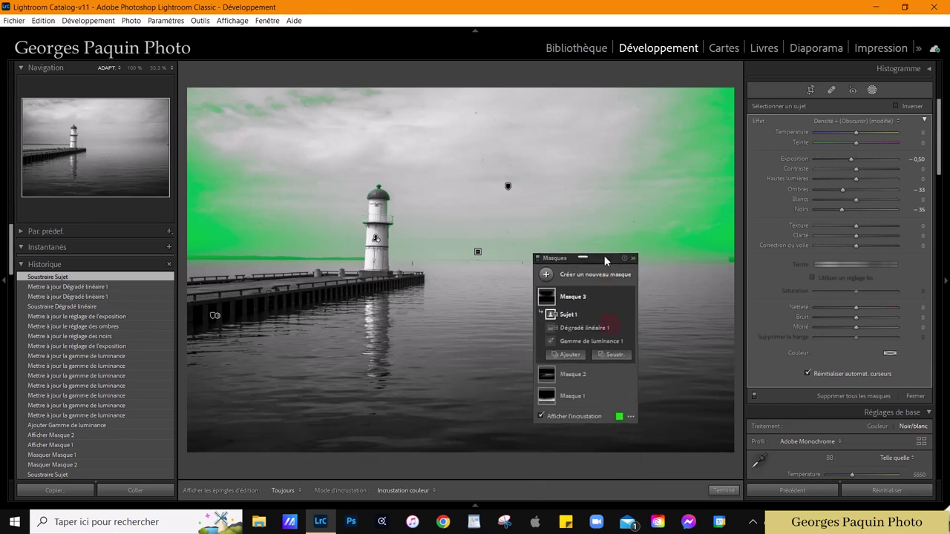
{"action": "left_click", "coordinate": [723, 490]}
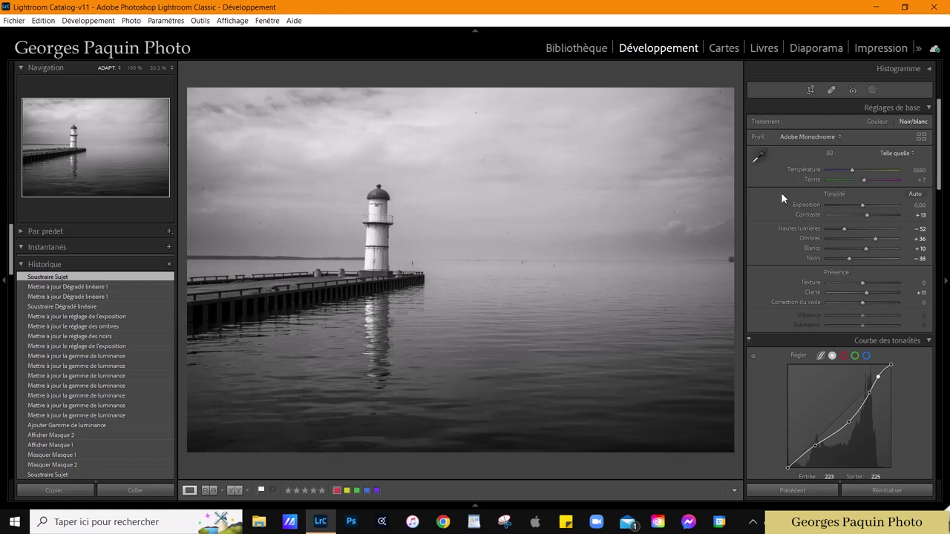
Draw a level linear gradient mask over the sky fading to the horizon, with the overlay hidden
{"action": "left_click", "coordinate": [873, 90]}
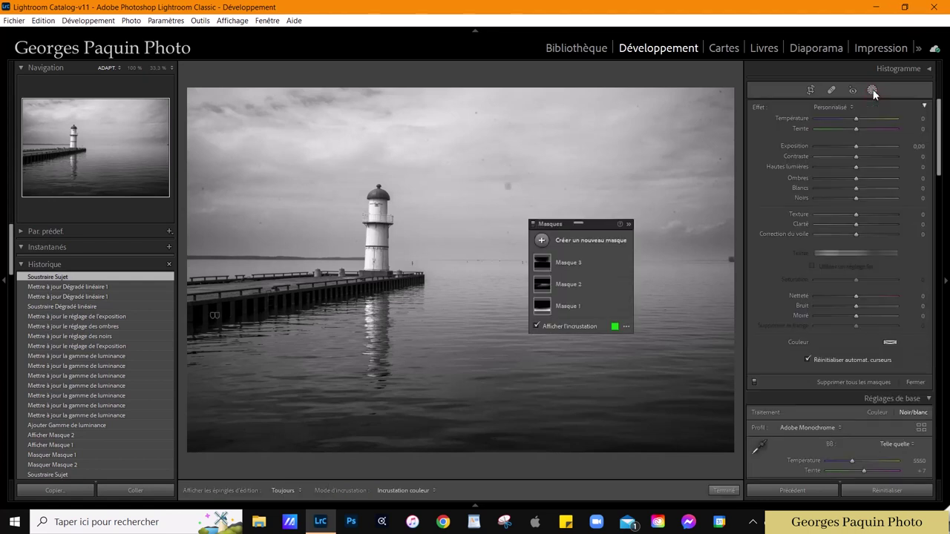
{"action": "left_click", "coordinate": [541, 241]}
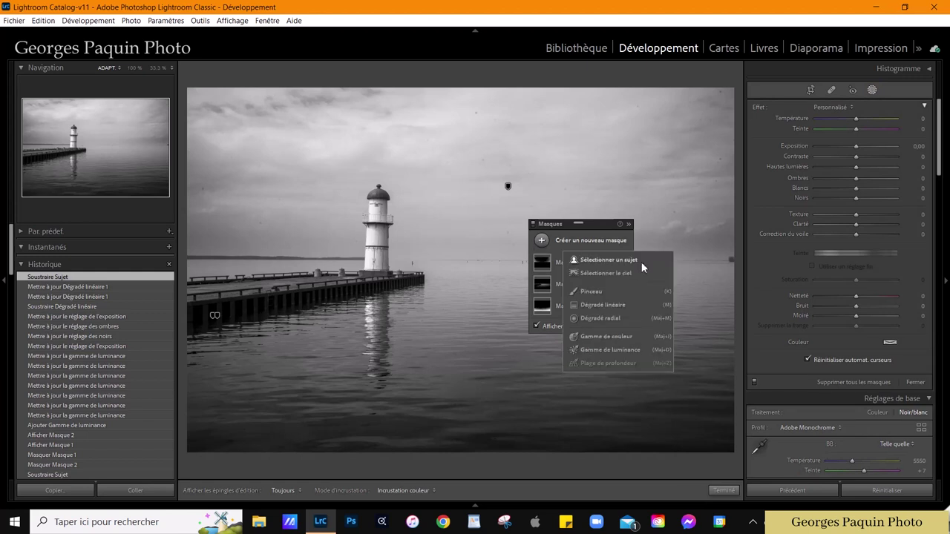
{"action": "left_click", "coordinate": [621, 305]}
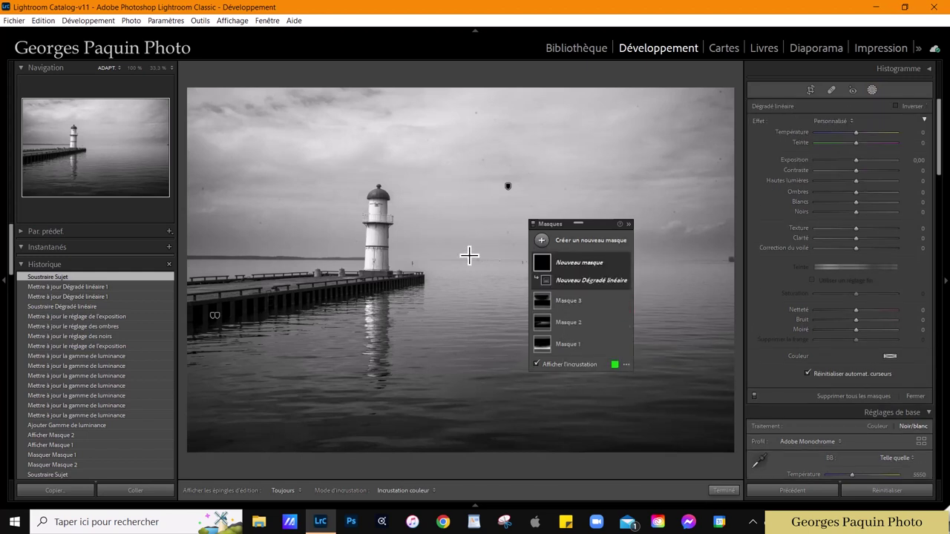
{"action": "left_click_drag", "start_coordinate": [467, 244], "coordinate": [461, 282]}
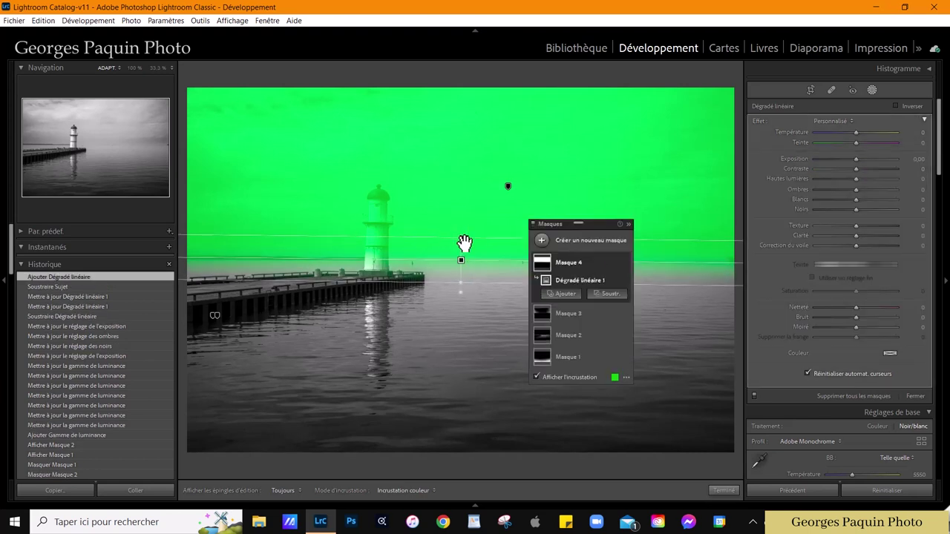
{"action": "left_click_drag", "start_coordinate": [462, 237], "coordinate": [469, 157]}
{"action": "left_click_drag", "start_coordinate": [464, 223], "coordinate": [465, 250]}
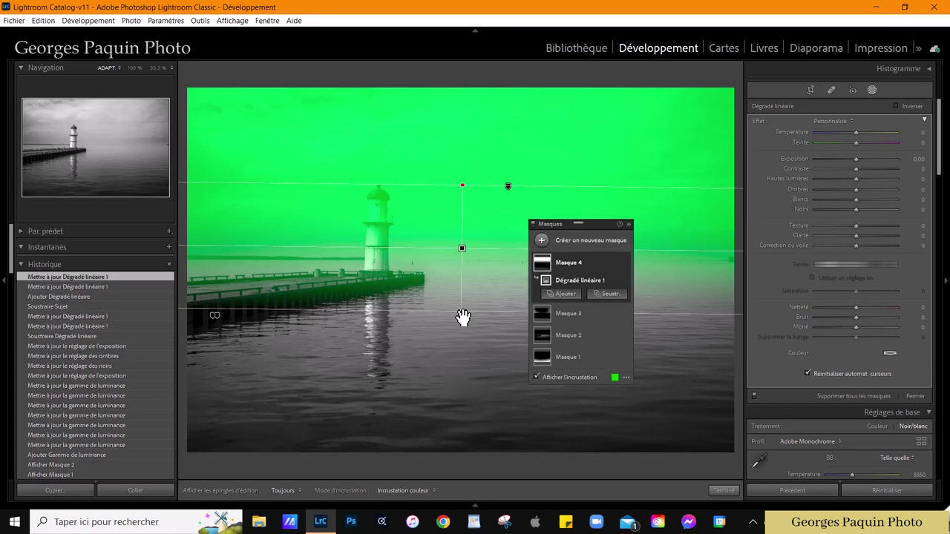
{"action": "left_click_drag", "start_coordinate": [462, 321], "coordinate": [462, 398]}
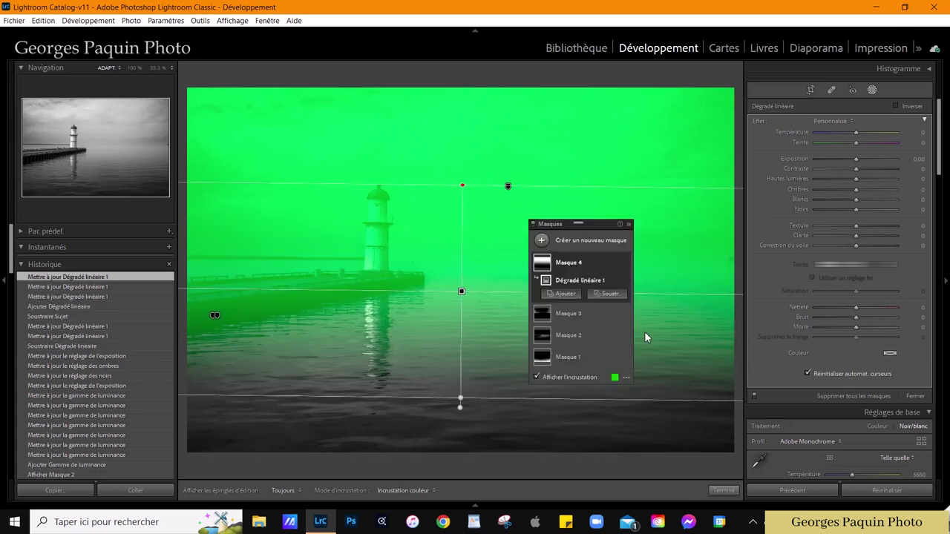
{"action": "left_click_drag", "start_coordinate": [725, 301], "coordinate": [725, 295]}
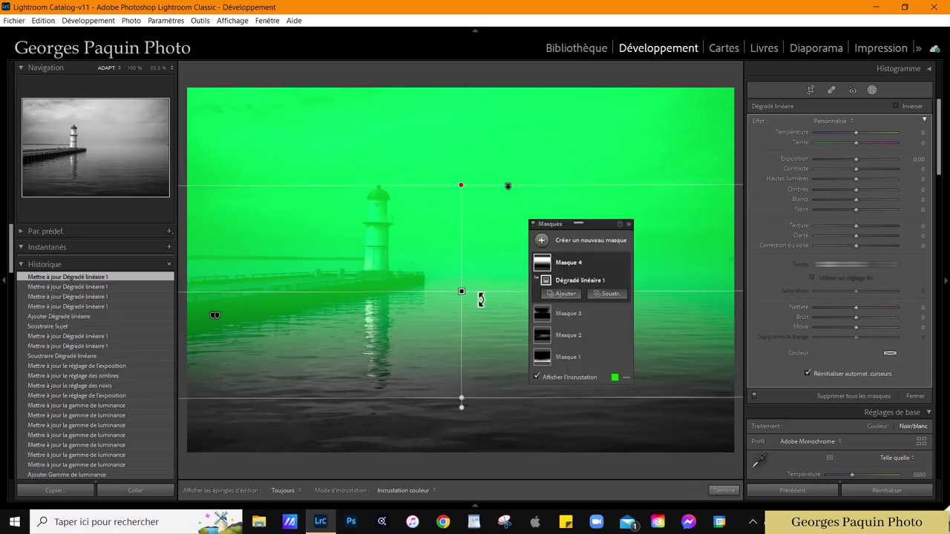
{"action": "left_click_drag", "start_coordinate": [463, 399], "coordinate": [462, 356]}
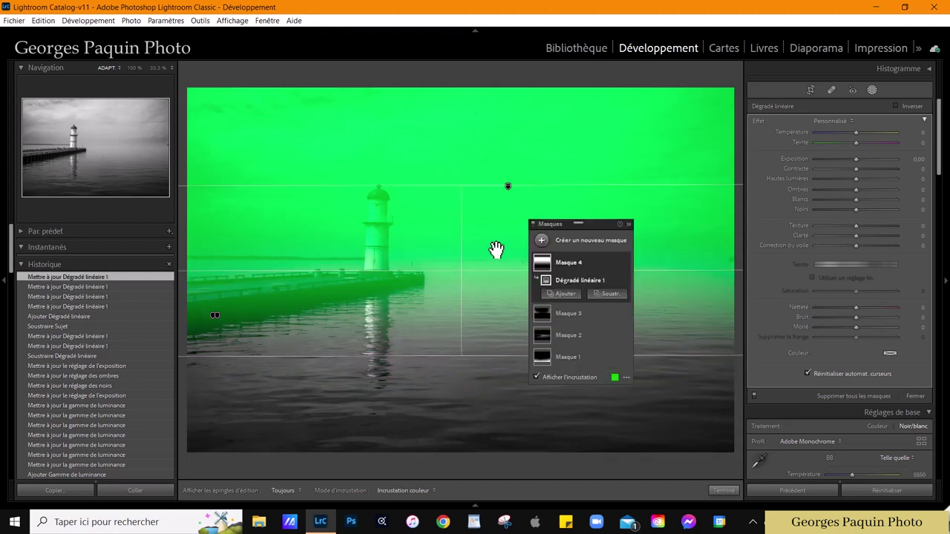
{"action": "left_click_drag", "start_coordinate": [462, 270], "coordinate": [465, 222]}
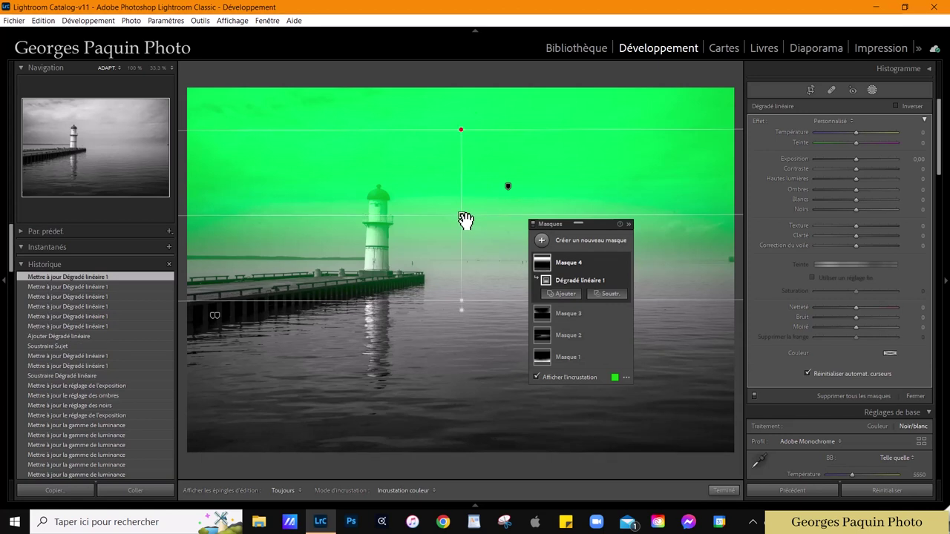
{"action": "left_click", "coordinate": [593, 380]}
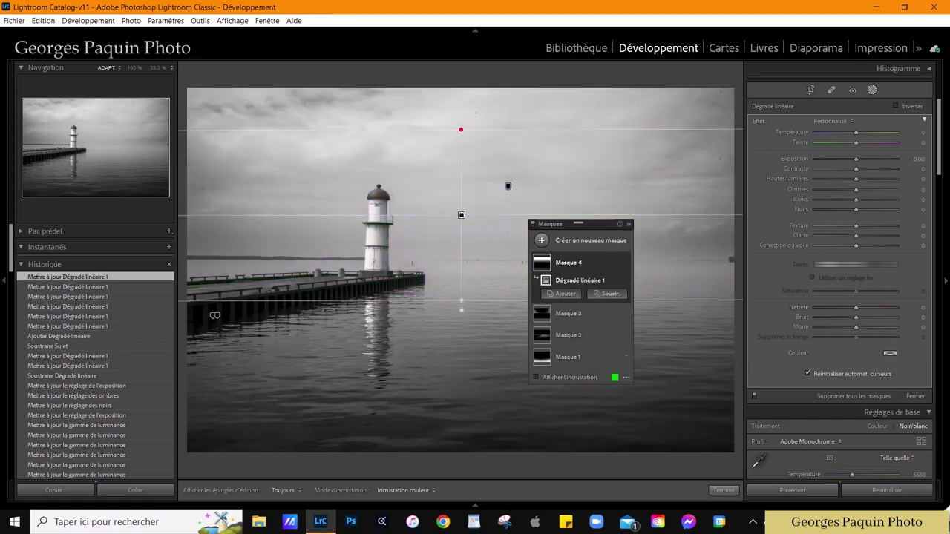
Boost the sky gradient with clarity +20, blacks −28 and shadows −12, and show its overlay
{"action": "mouse_move", "coordinate": [855, 236]}
{"action": "left_mouse_down"}
{"action": "mouse_move", "coordinate": [865, 236]}
{"action": "mouse_move", "coordinate": [861, 247]}
{"action": "left_mouse_up"}
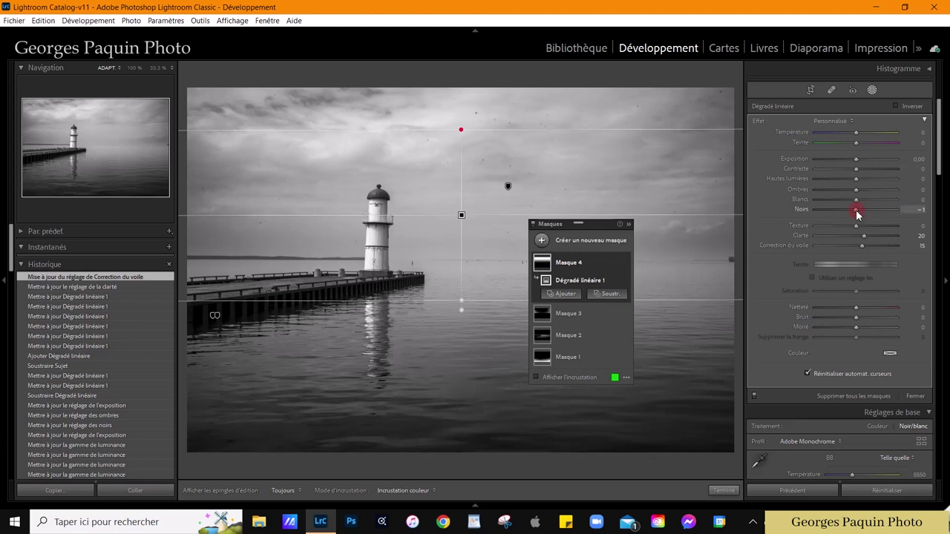
{"action": "left_click_drag", "start_coordinate": [857, 215], "coordinate": [846, 227]}
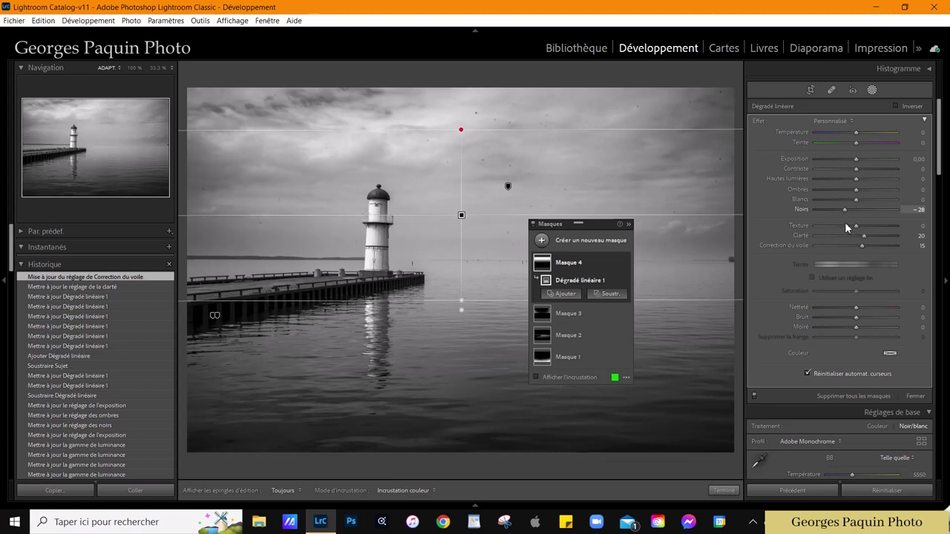
{"action": "mouse_move", "coordinate": [856, 190]}
{"action": "left_mouse_down"}
{"action": "mouse_move", "coordinate": [862, 199]}
{"action": "mouse_move", "coordinate": [861, 170]}
{"action": "left_mouse_up"}
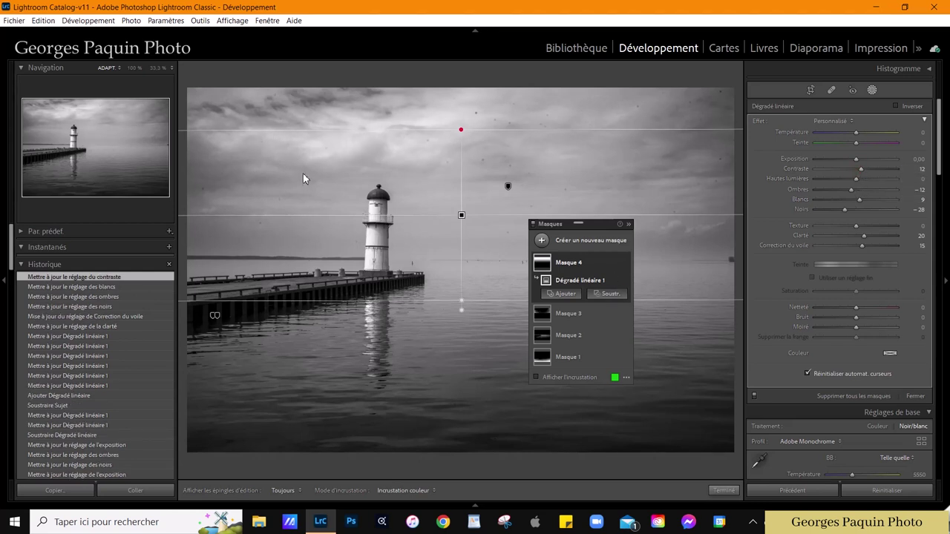
{"action": "left_click", "coordinate": [570, 377]}
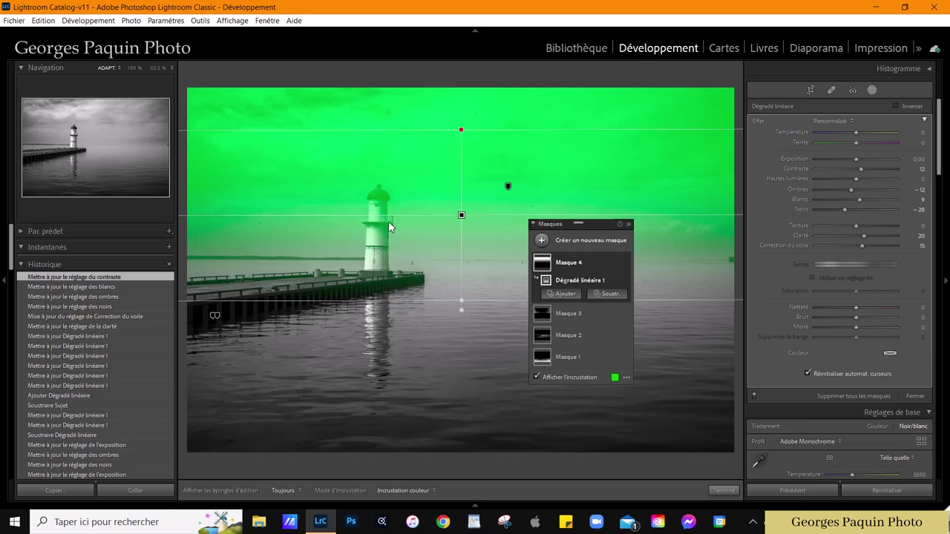
Subtract the lighthouse from the sky gradient mask, hide the overlay and close masking
{"action": "left_click", "coordinate": [613, 294]}
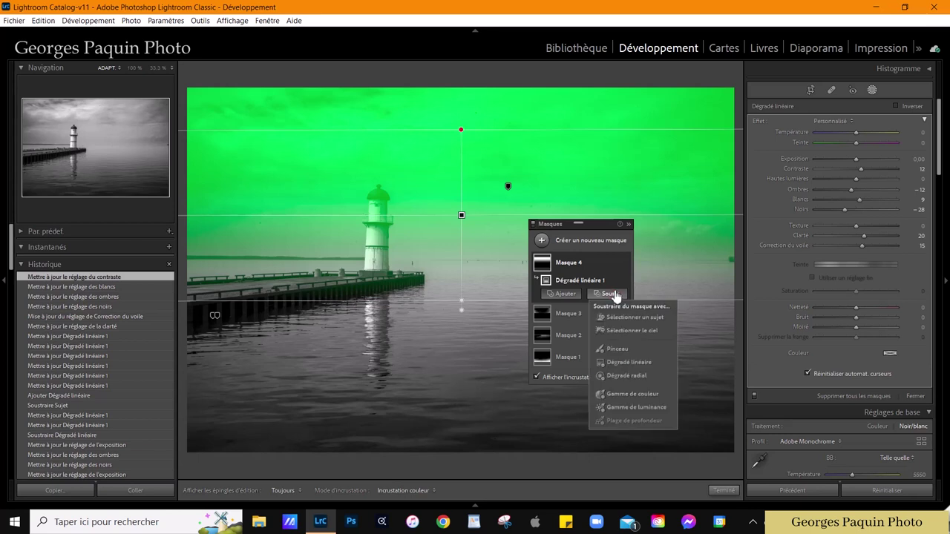
{"action": "left_click", "coordinate": [658, 318]}
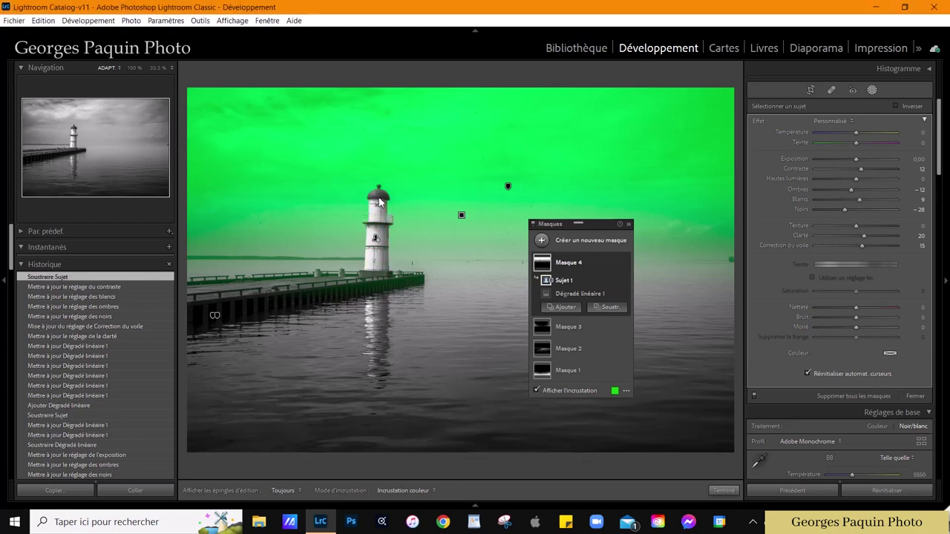
{"action": "left_click", "coordinate": [571, 390]}
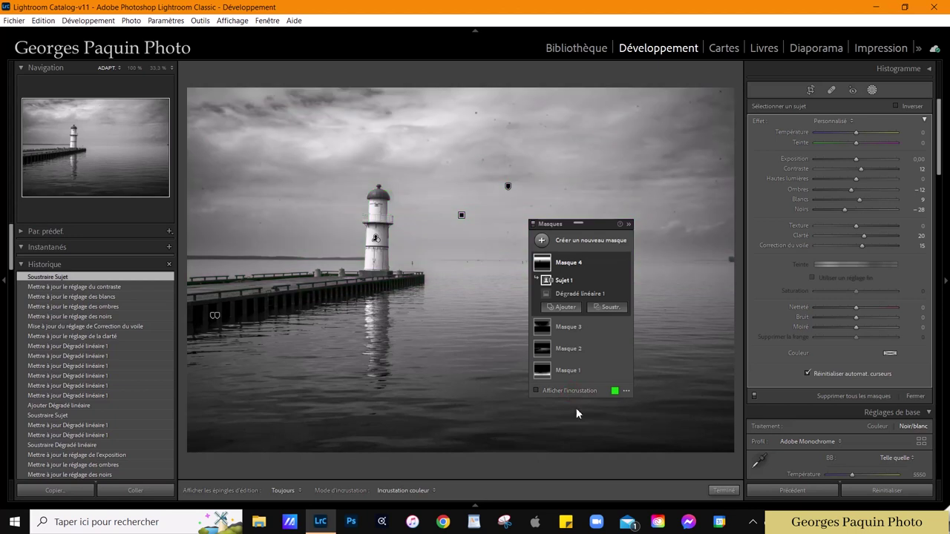
{"action": "left_click", "coordinate": [713, 491]}
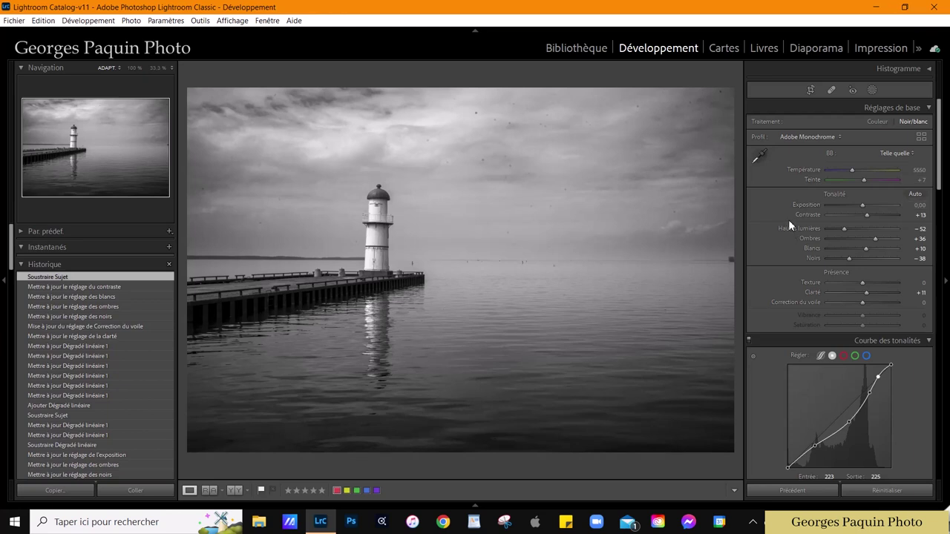
Scroll to Color Grading and switch it to the Shadows wheel alone
{"action": "scroll", "coordinate": [789, 222], "scroll_direction": "down", "scroll_amount": 5}
{"action": "scroll", "coordinate": [789, 222], "scroll_direction": "down", "scroll_amount": 3}
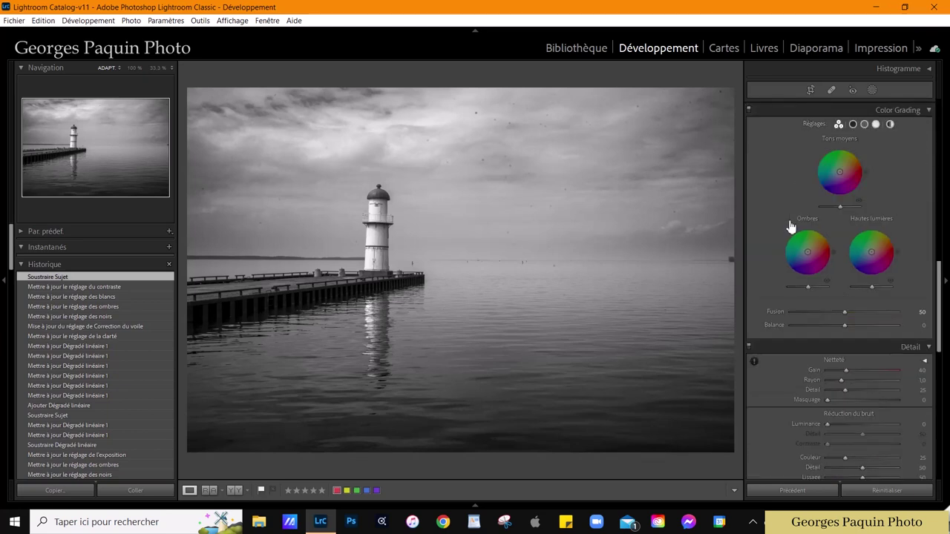
{"action": "scroll", "coordinate": [780, 238], "scroll_direction": "up", "scroll_amount": 2}
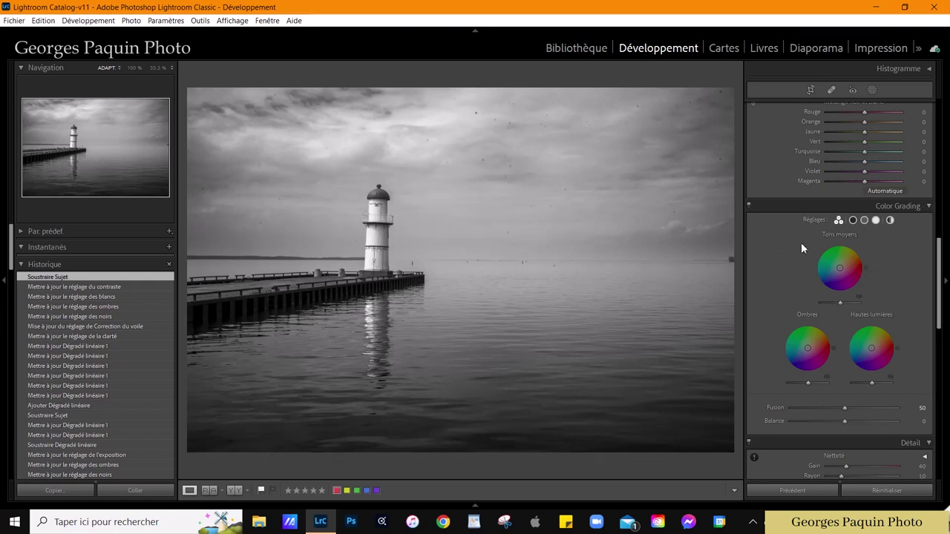
{"action": "left_click", "coordinate": [853, 220]}
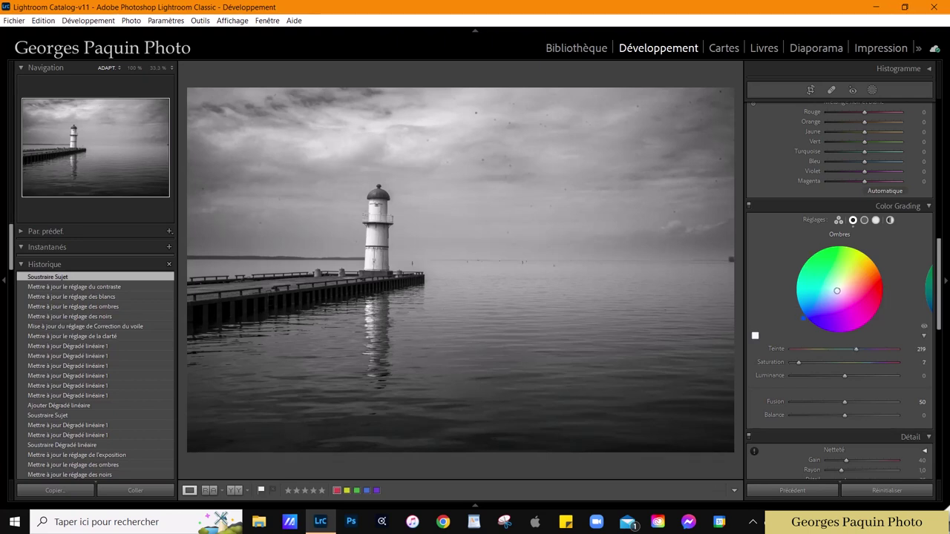
Give the shadows a faint blue tint, and tint the midtones cyan (hue 174) and brighten them
{"action": "mouse_move", "coordinate": [840, 293]}
{"action": "left_mouse_down"}
{"action": "mouse_move", "coordinate": [798, 337]}
{"action": "mouse_move", "coordinate": [819, 332]}
{"action": "left_mouse_up"}
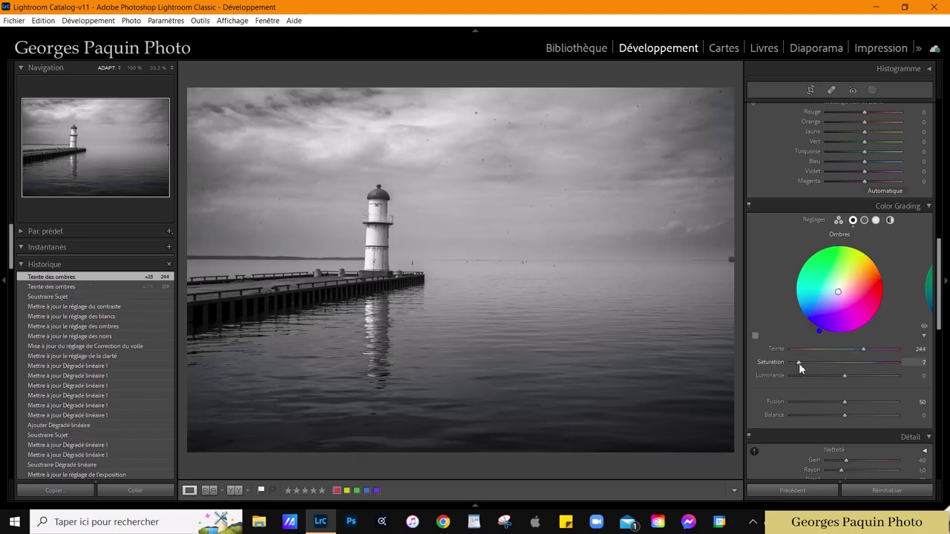
{"action": "left_click_drag", "start_coordinate": [798, 363], "coordinate": [798, 366]}
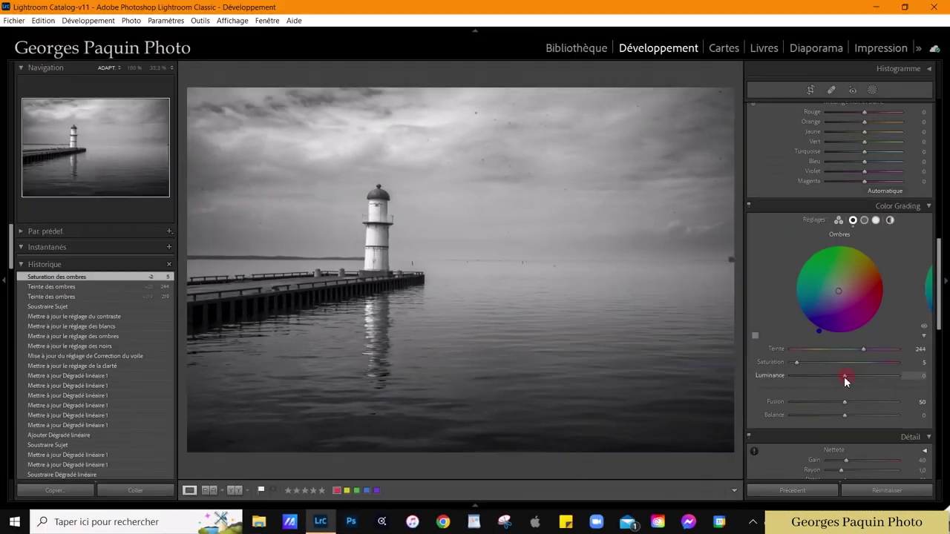
{"action": "left_click_drag", "start_coordinate": [742, 284], "coordinate": [831, 396]}
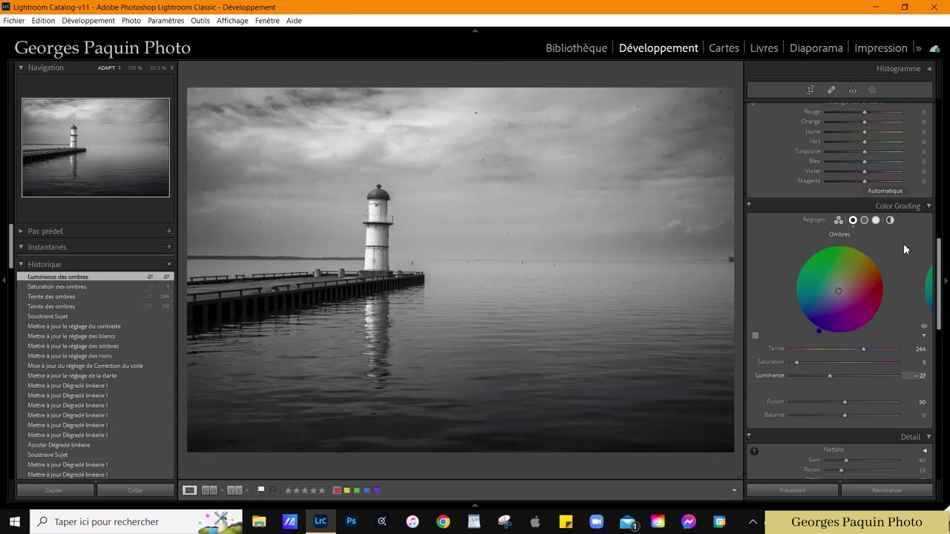
{"action": "left_click", "coordinate": [864, 221]}
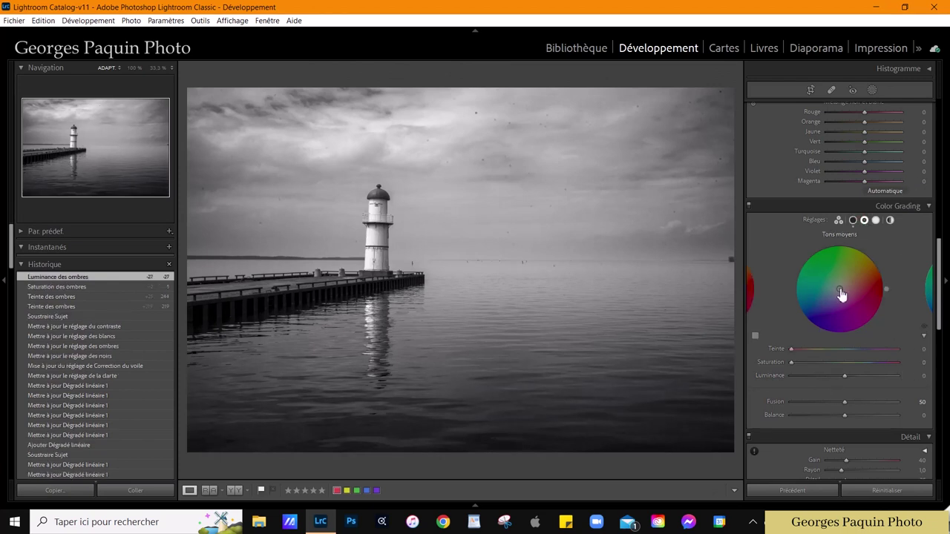
{"action": "left_click_drag", "start_coordinate": [840, 296], "coordinate": [793, 285]}
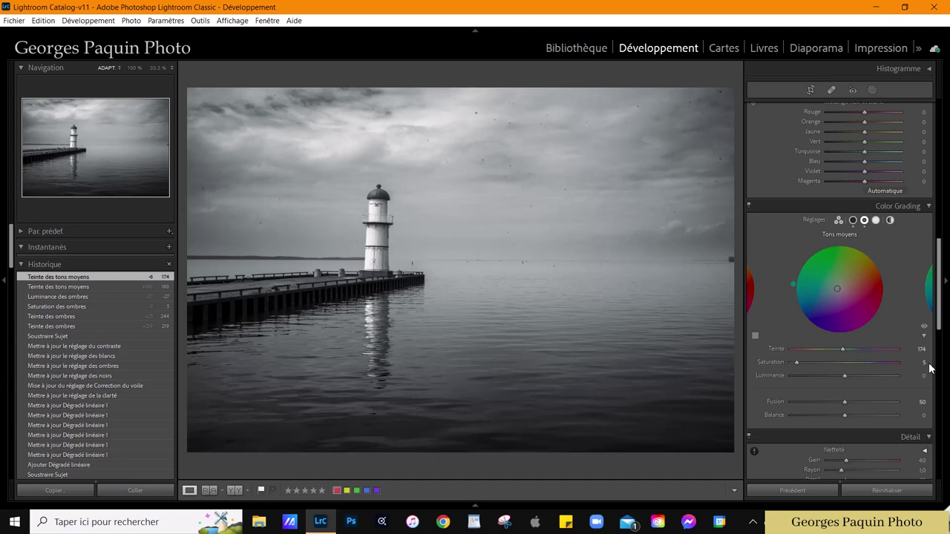
{"action": "mouse_move", "coordinate": [844, 375]}
{"action": "left_mouse_down"}
{"action": "mouse_move", "coordinate": [859, 375]}
{"action": "mouse_move", "coordinate": [852, 382]}
{"action": "left_mouse_up"}
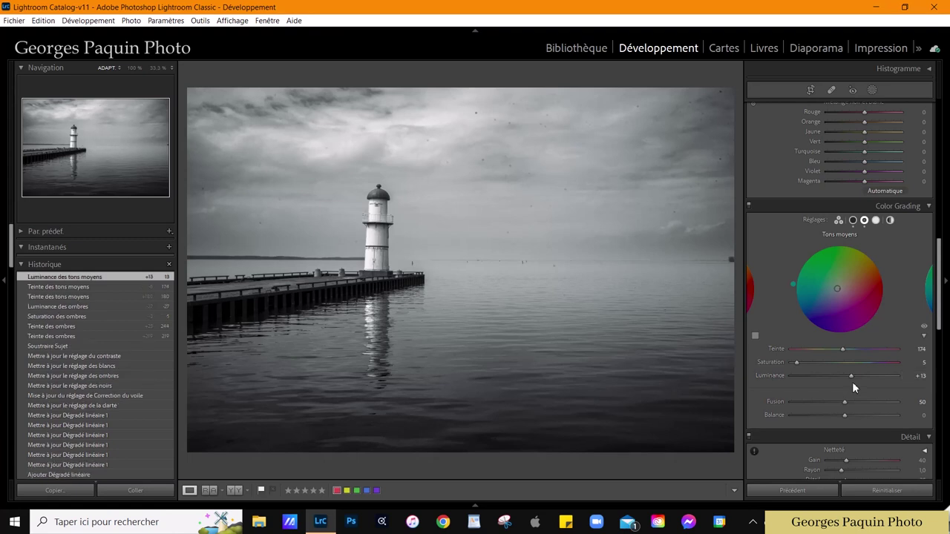
Tint the highlights yellow-green (hue 82) and brighten them, then set balance −41 and blending 34
{"action": "left_click", "coordinate": [876, 220]}
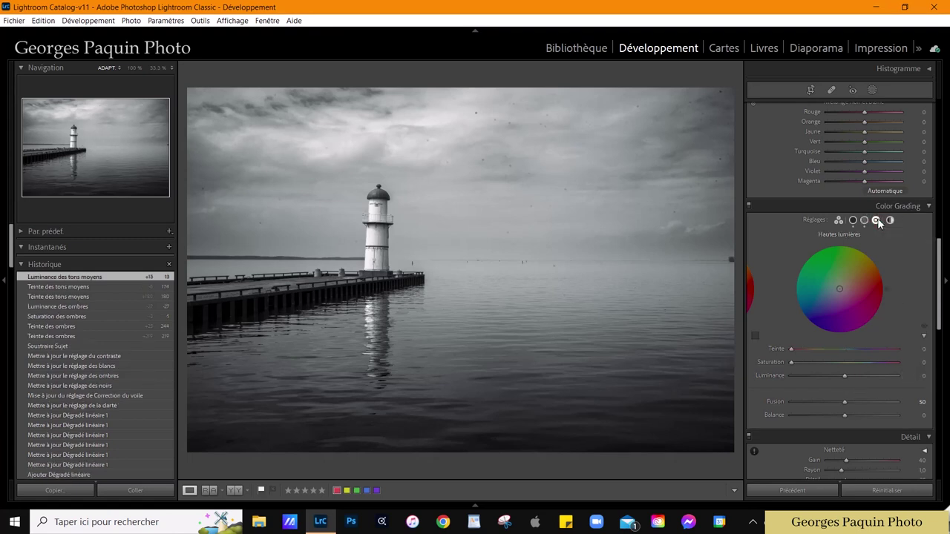
{"action": "left_click_drag", "start_coordinate": [841, 291], "coordinate": [843, 287]}
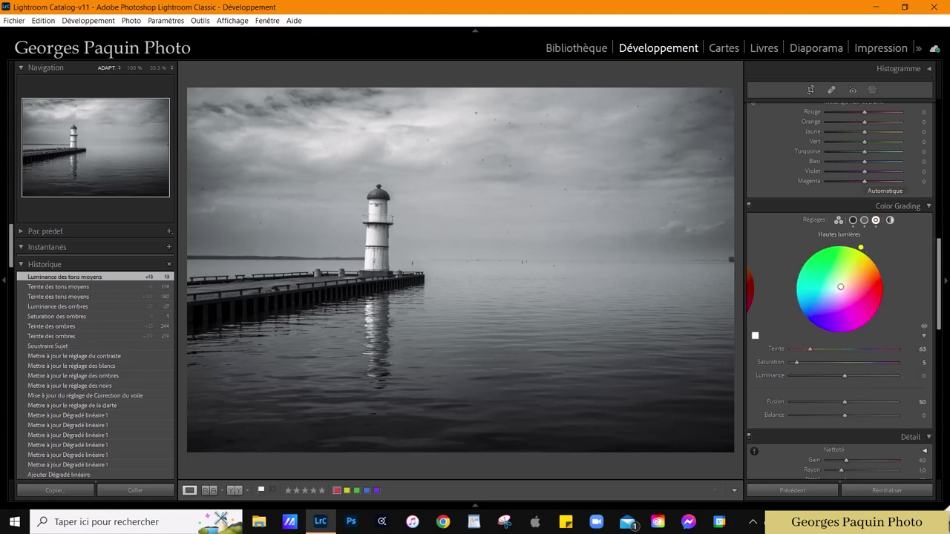
{"action": "left_click_drag", "start_coordinate": [865, 250], "coordinate": [846, 243]}
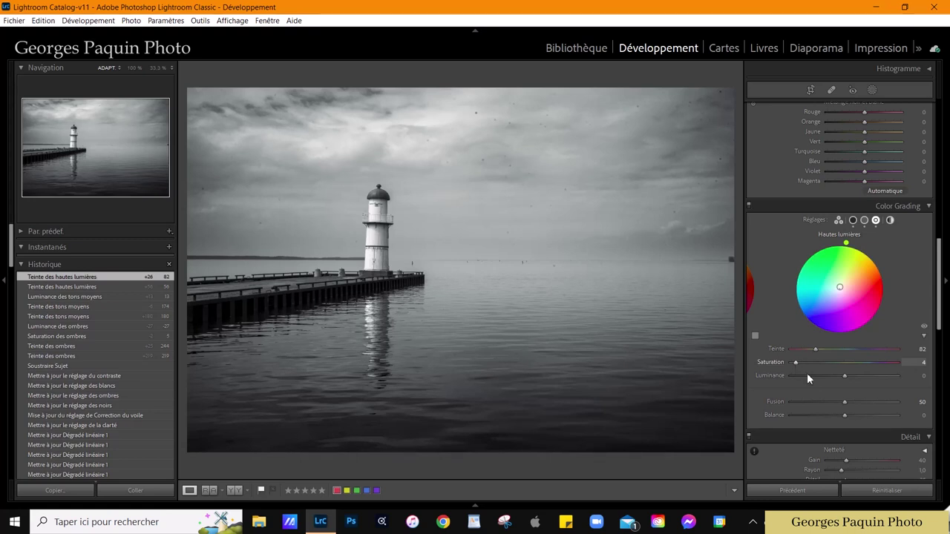
{"action": "mouse_move", "coordinate": [843, 377]}
{"action": "left_mouse_down"}
{"action": "mouse_move", "coordinate": [862, 378]}
{"action": "mouse_move", "coordinate": [832, 394]}
{"action": "mouse_move", "coordinate": [850, 388]}
{"action": "left_mouse_up"}
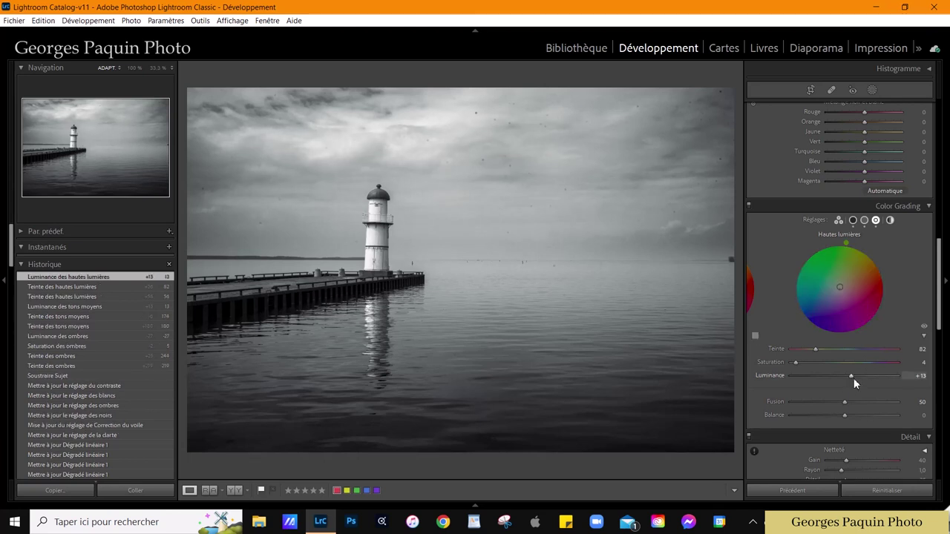
{"action": "left_click_drag", "start_coordinate": [845, 415], "coordinate": [822, 439]}
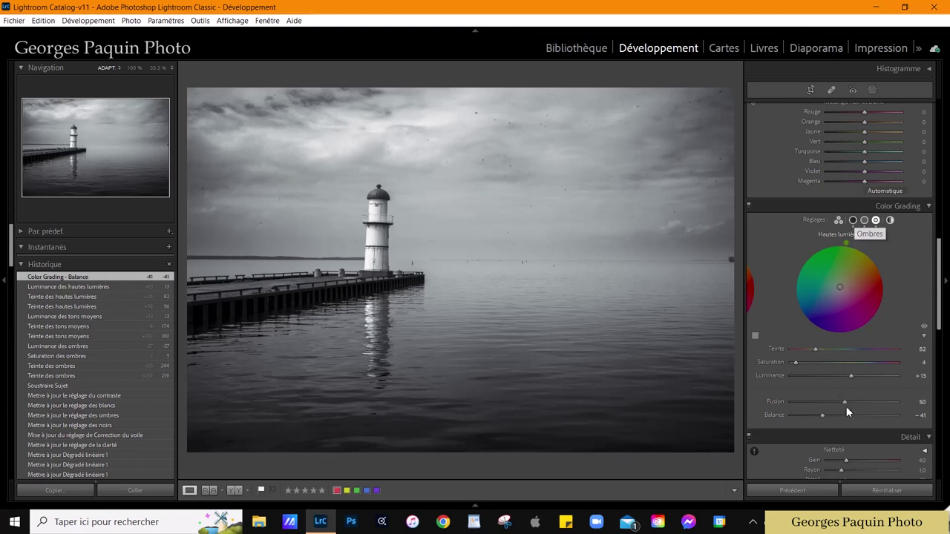
{"action": "mouse_move", "coordinate": [846, 403]}
{"action": "left_mouse_down"}
{"action": "mouse_move", "coordinate": [833, 414]}
{"action": "mouse_move", "coordinate": [836, 401]}
{"action": "left_mouse_up"}
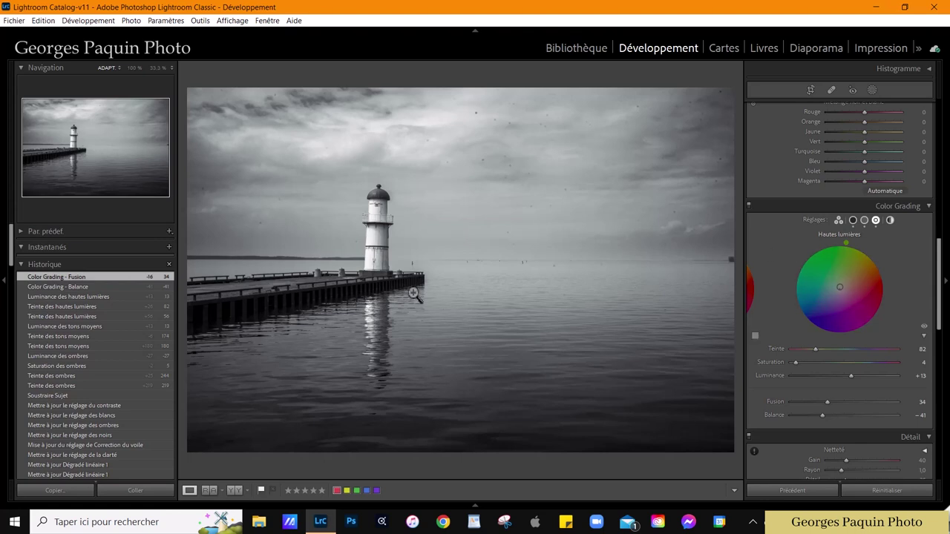
Zoom in on the pier and set up a low-density, low-flow brush mask with shadows +28
{"action": "left_click", "coordinate": [313, 335]}
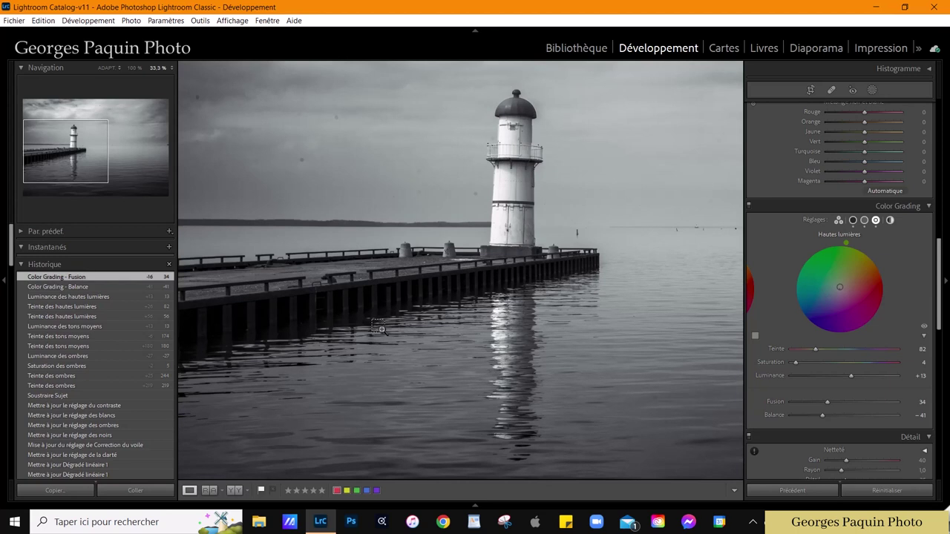
{"action": "left_click", "coordinate": [380, 329]}
{"action": "left_click_drag", "start_coordinate": [364, 339], "coordinate": [426, 303]}
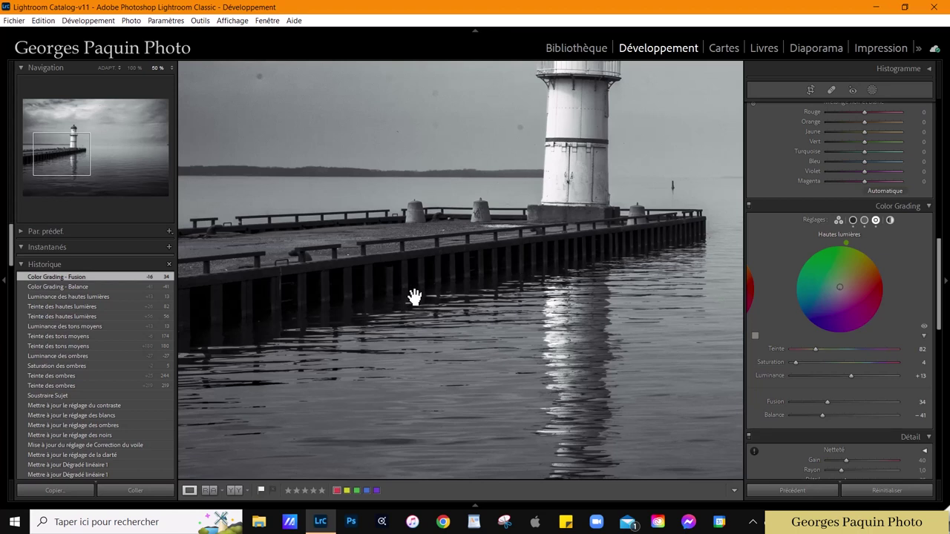
{"action": "key", "text": "k"}
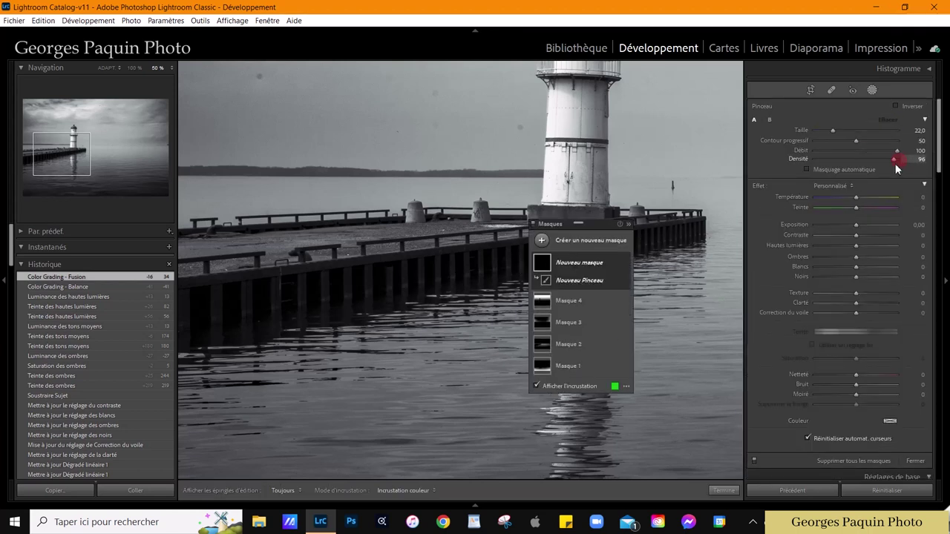
{"action": "left_click_drag", "start_coordinate": [897, 159], "coordinate": [880, 159]}
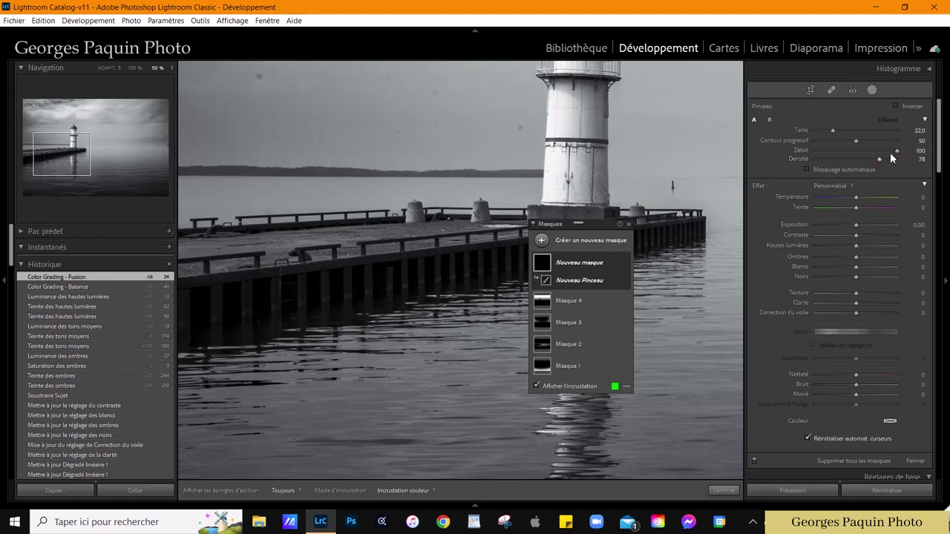
{"action": "mouse_move", "coordinate": [896, 151]}
{"action": "left_mouse_down"}
{"action": "mouse_move", "coordinate": [883, 151]}
{"action": "mouse_move", "coordinate": [875, 170]}
{"action": "left_mouse_up"}
{"action": "left_click_drag", "start_coordinate": [856, 257], "coordinate": [861, 259]}
Paint the shadow-lifting brush along the pier and finish masking
{"action": "key", "text": "h"}
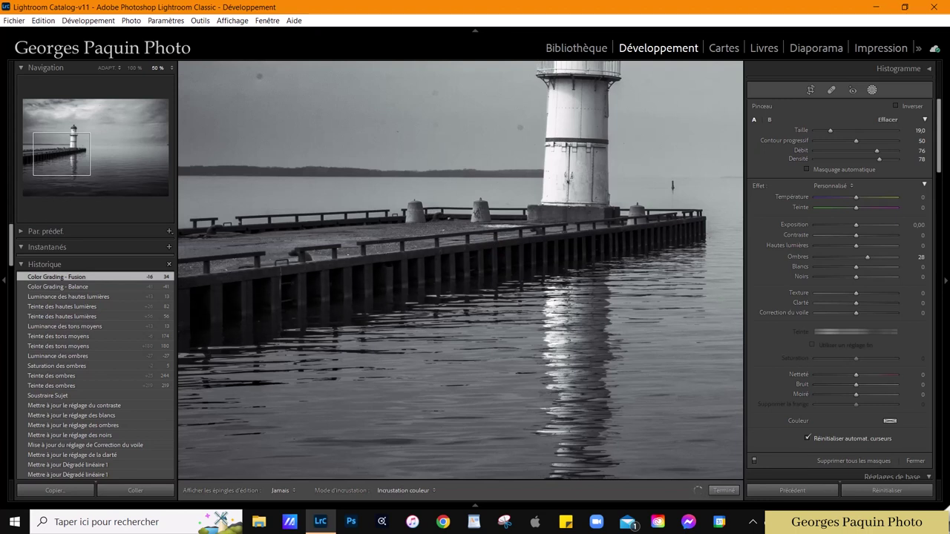
{"action": "key", "text": "h"}
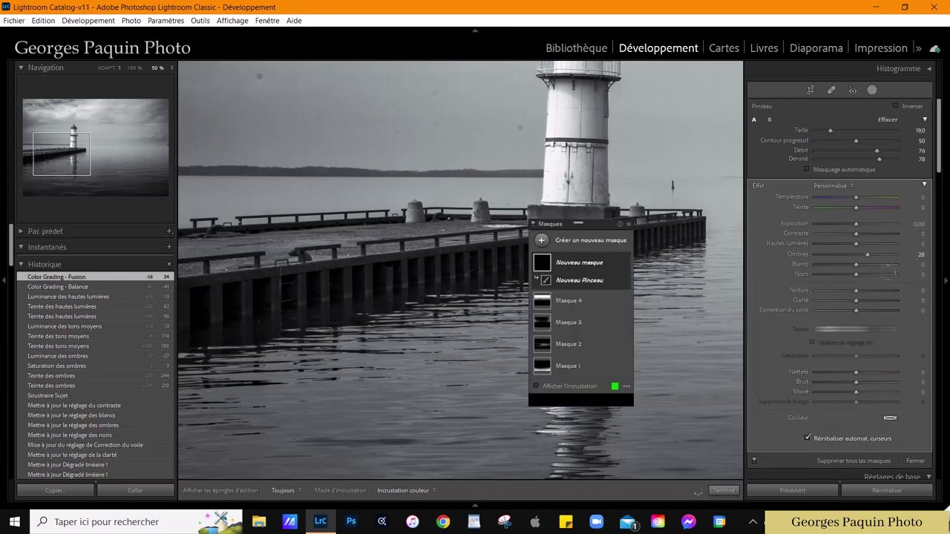
{"action": "left_click_drag", "start_coordinate": [347, 312], "coordinate": [495, 263]}
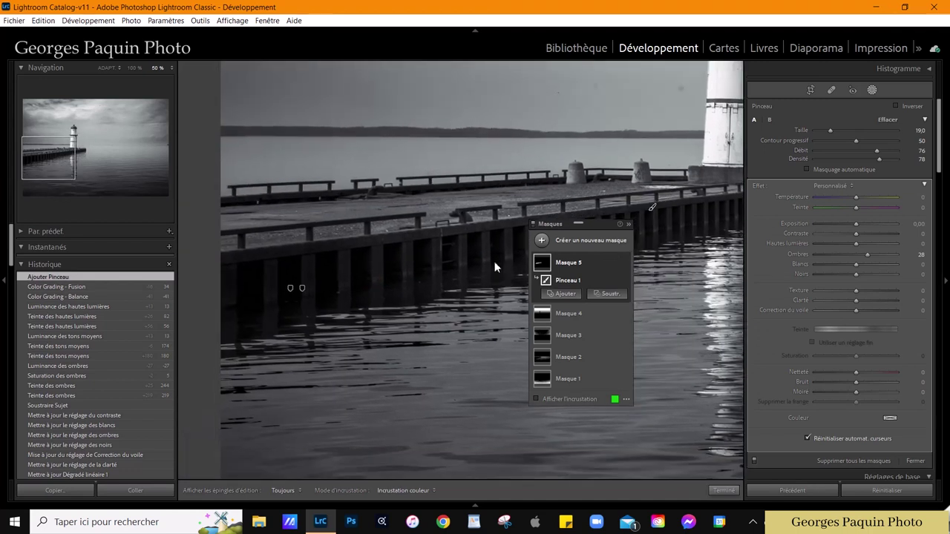
{"action": "key", "text": "h"}
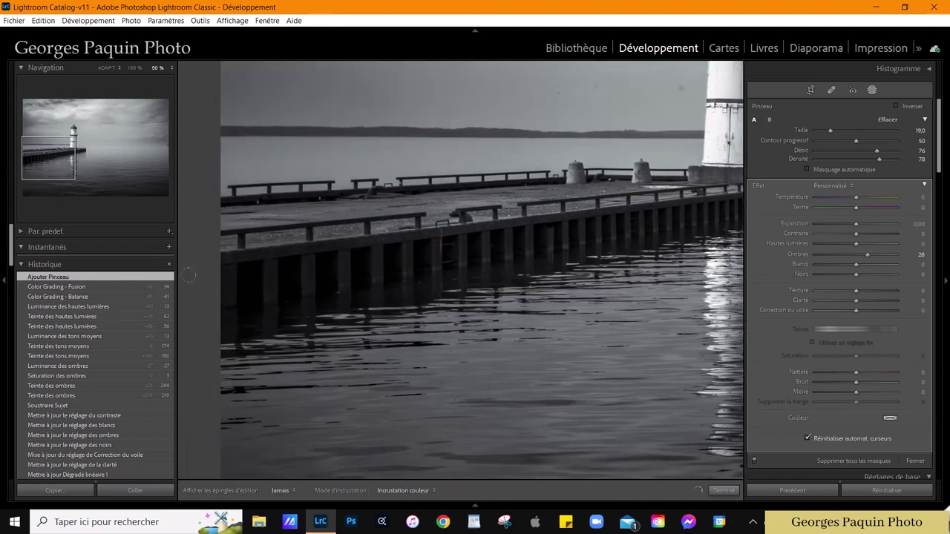
{"action": "key", "text": "h"}
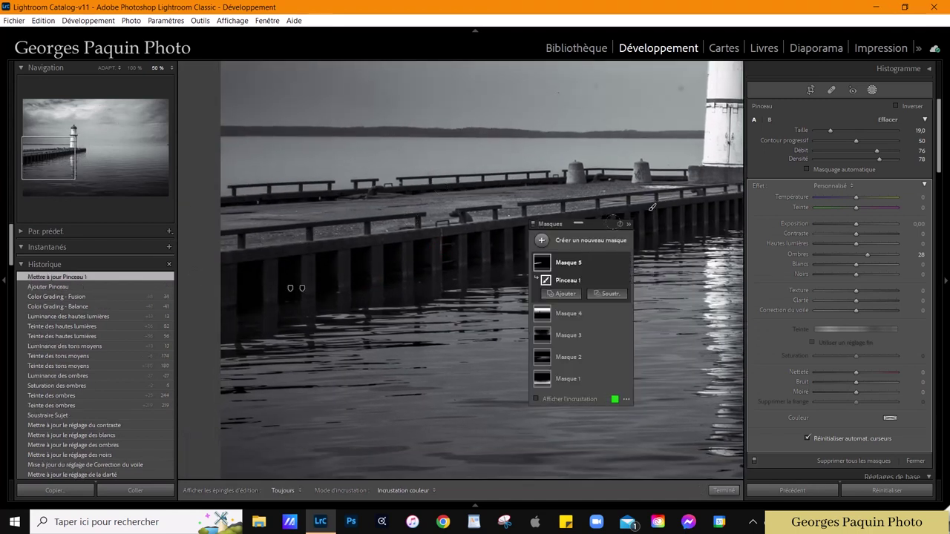
{"action": "key", "text": "Return"}
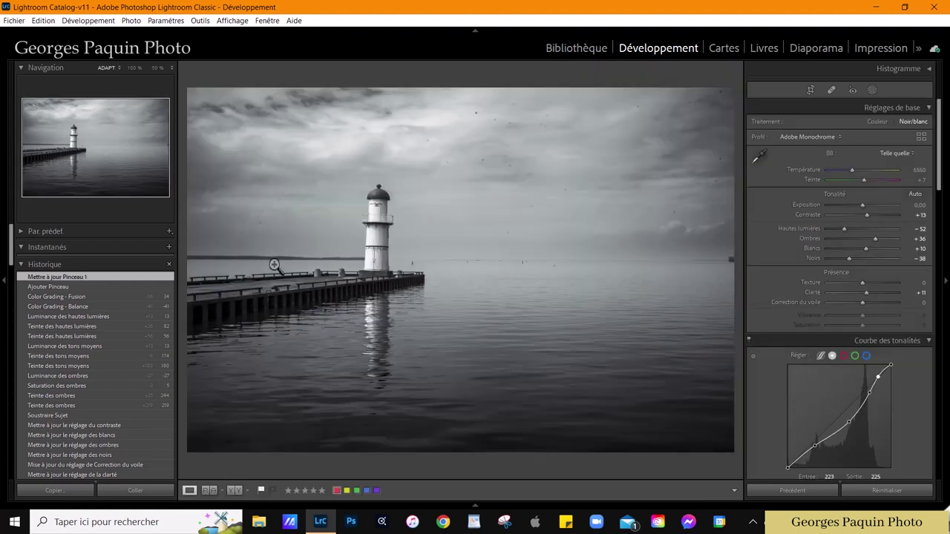
Straighten the photo along the horizon by −0.12
{"action": "left_click", "coordinate": [472, 271]}
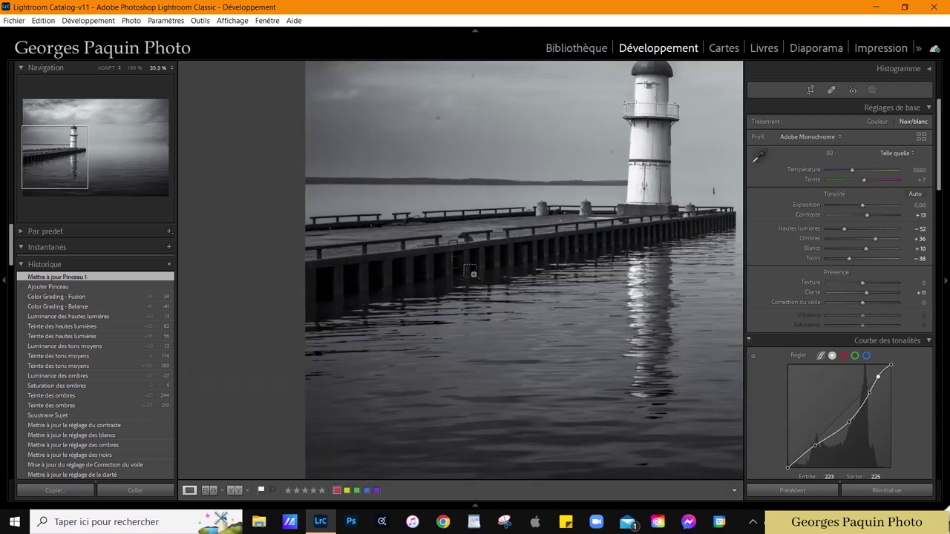
{"action": "left_click", "coordinate": [472, 273]}
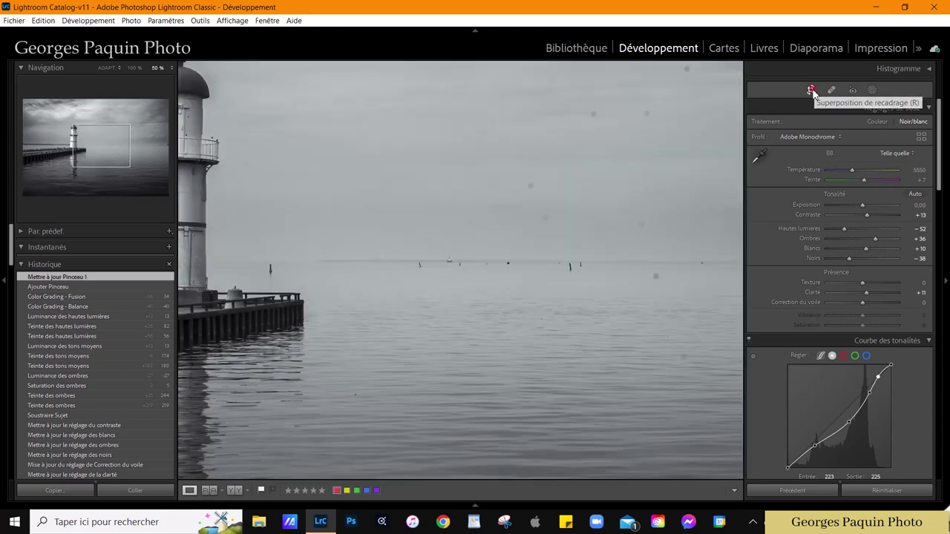
{"action": "left_click", "coordinate": [811, 89]}
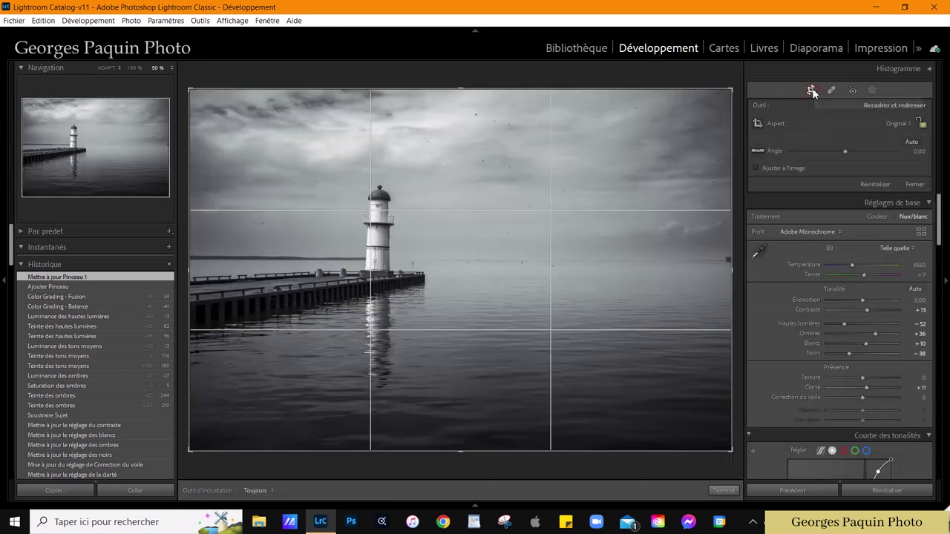
{"action": "left_click", "coordinate": [758, 151]}
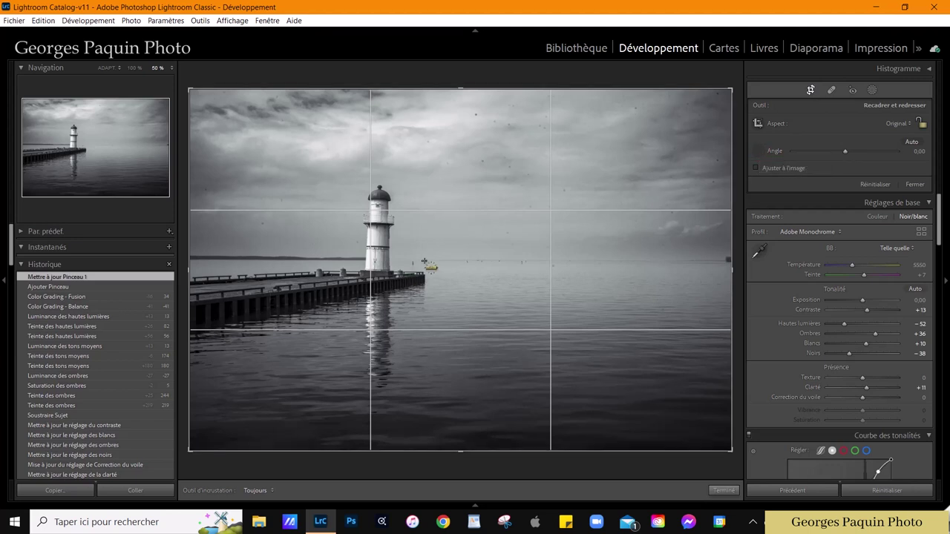
{"action": "left_click_drag", "start_coordinate": [507, 267], "coordinate": [651, 262]}
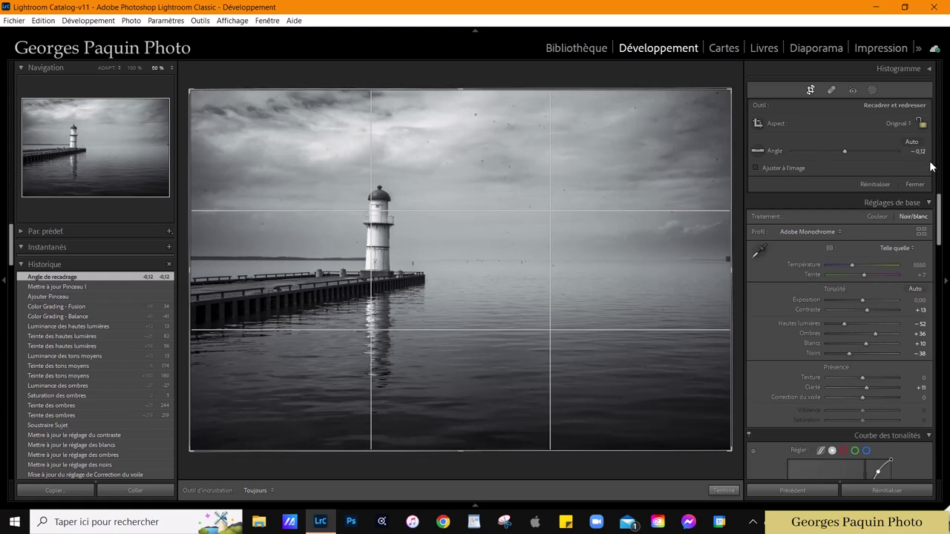
Crop to a 5 x 7 ratio framing the lighthouse and pier, and apply it
{"action": "left_click", "coordinate": [898, 123]}
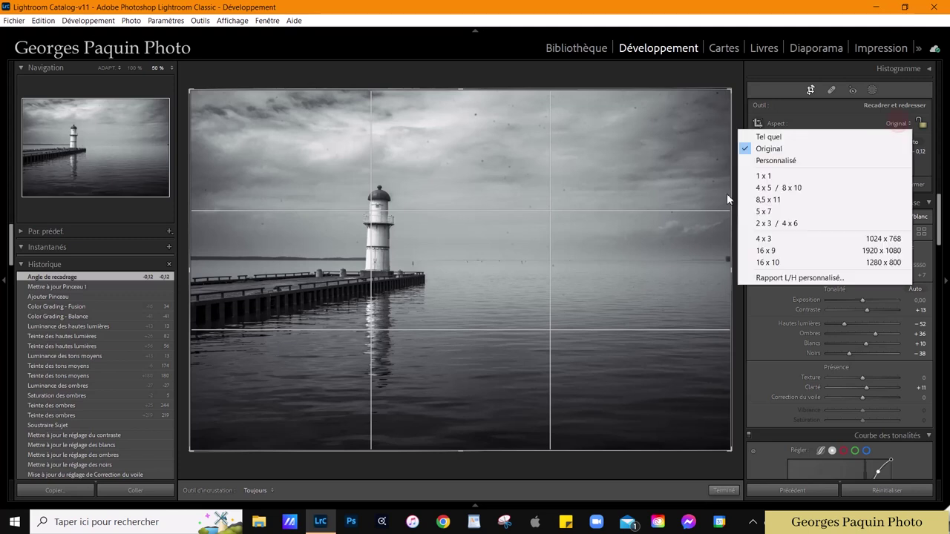
{"action": "left_click", "coordinate": [768, 213]}
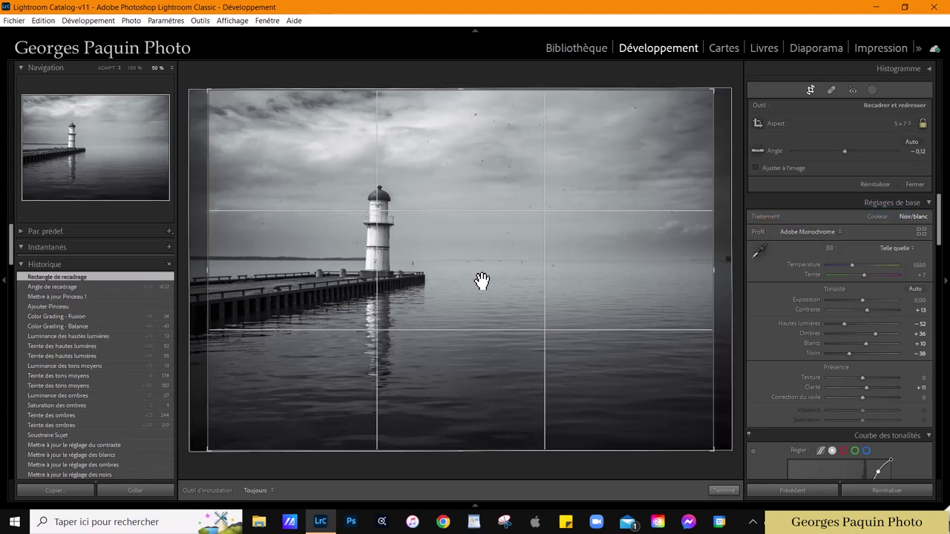
{"action": "left_click_drag", "start_coordinate": [483, 282], "coordinate": [483, 296]}
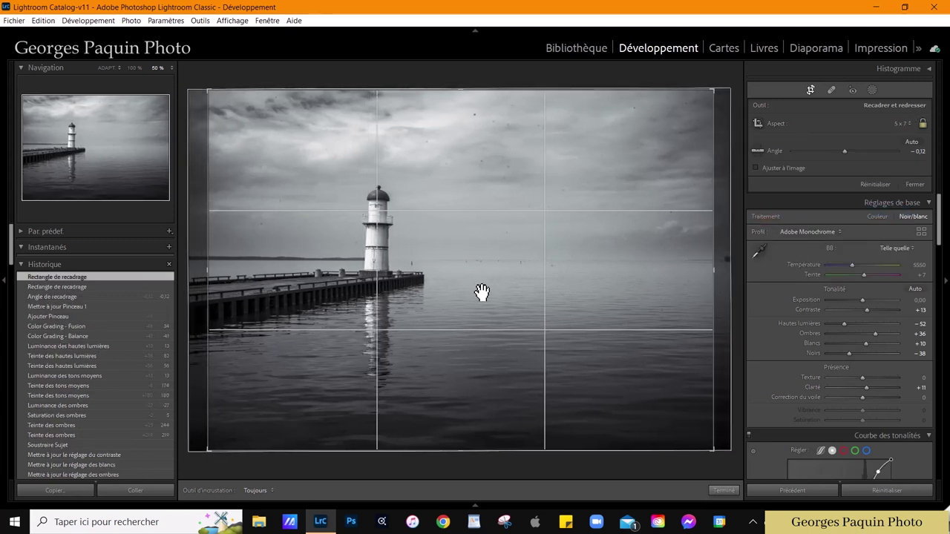
{"action": "left_click", "coordinate": [724, 490]}
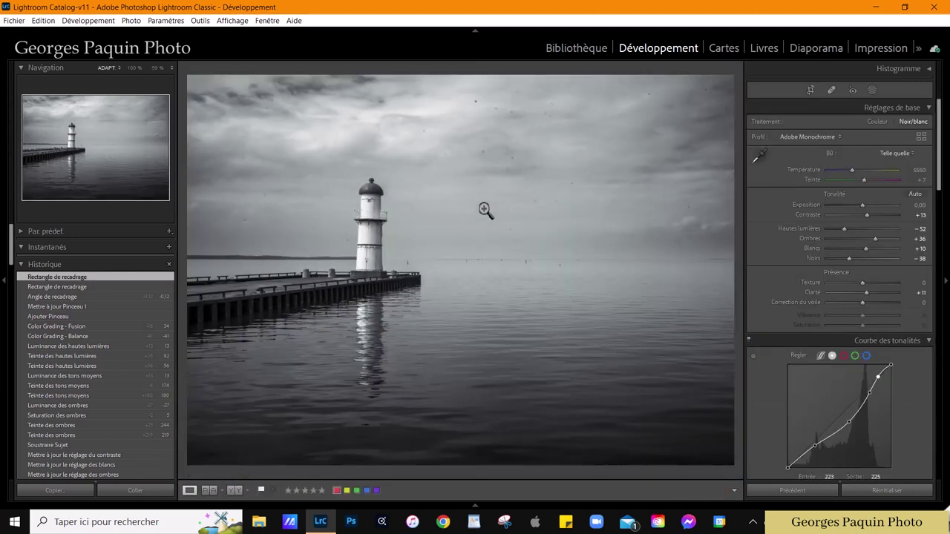
{"action": "left_click", "coordinate": [465, 175]}
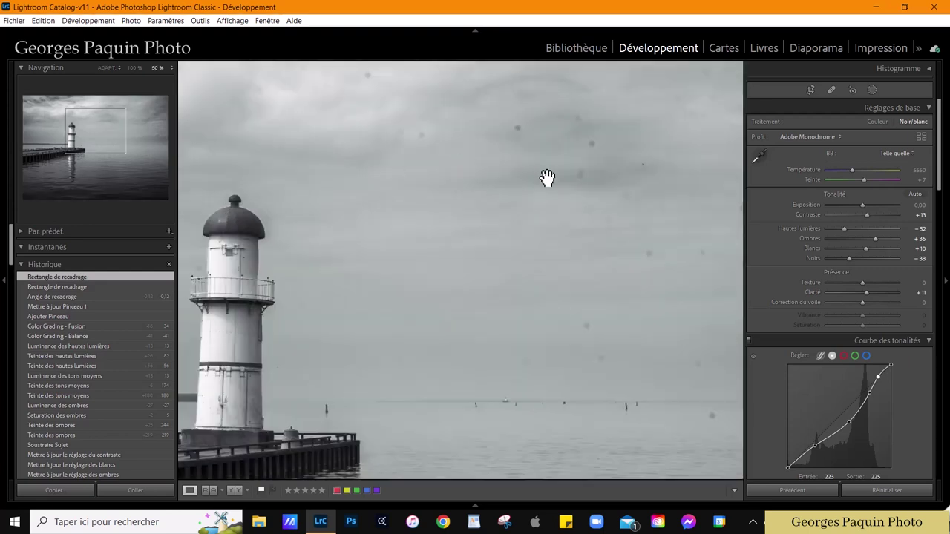
{"action": "left_click_drag", "start_coordinate": [547, 178], "coordinate": [498, 324]}
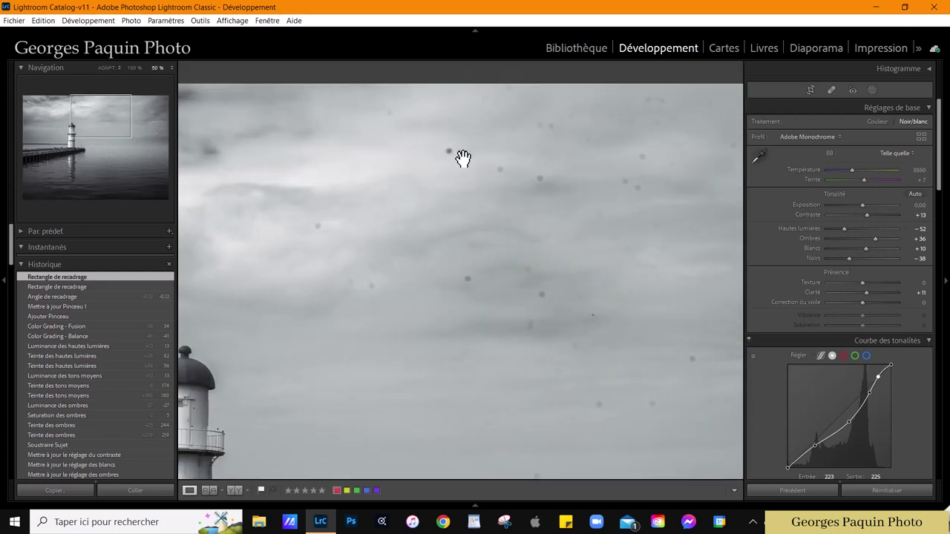
{"action": "left_click_drag", "start_coordinate": [598, 170], "coordinate": [465, 249]}
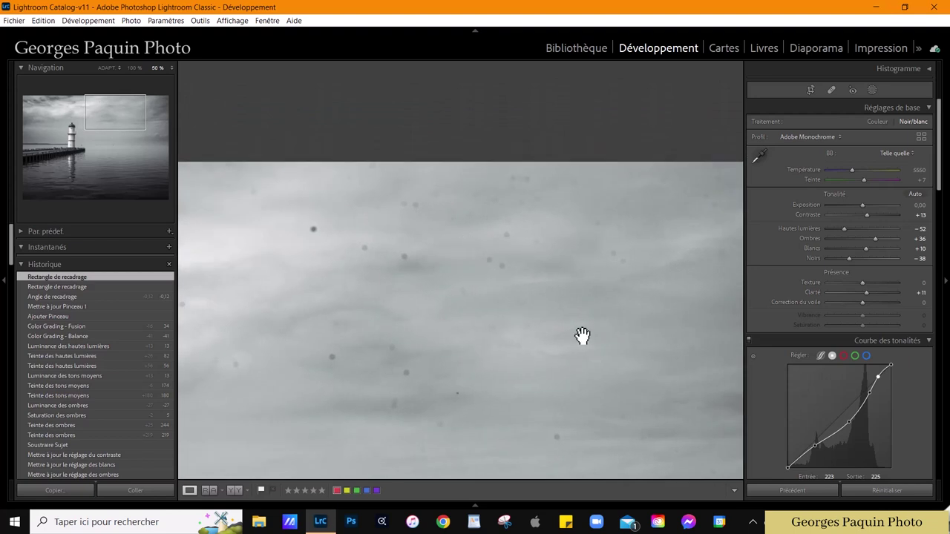
{"action": "left_click_drag", "start_coordinate": [534, 322], "coordinate": [542, 186]}
{"action": "left_click_drag", "start_coordinate": [376, 347], "coordinate": [479, 223]}
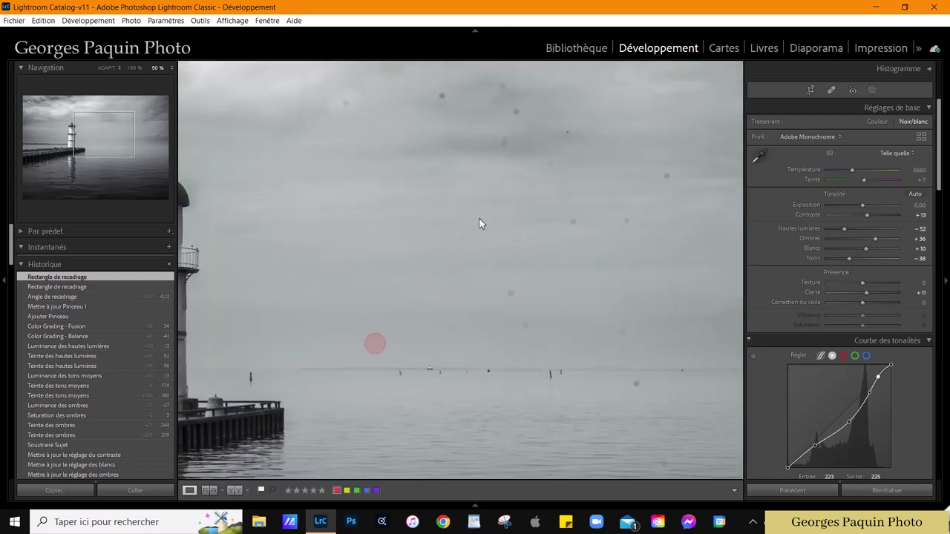
{"action": "left_click_drag", "start_coordinate": [361, 236], "coordinate": [482, 300]}
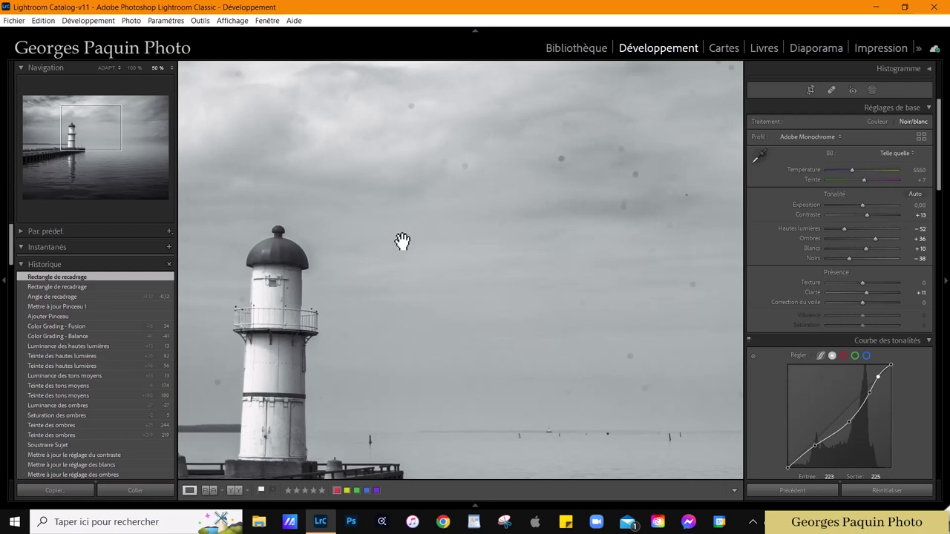
{"action": "left_click_drag", "start_coordinate": [400, 236], "coordinate": [452, 365]}
{"action": "left_click_drag", "start_coordinate": [552, 386], "coordinate": [475, 290]}
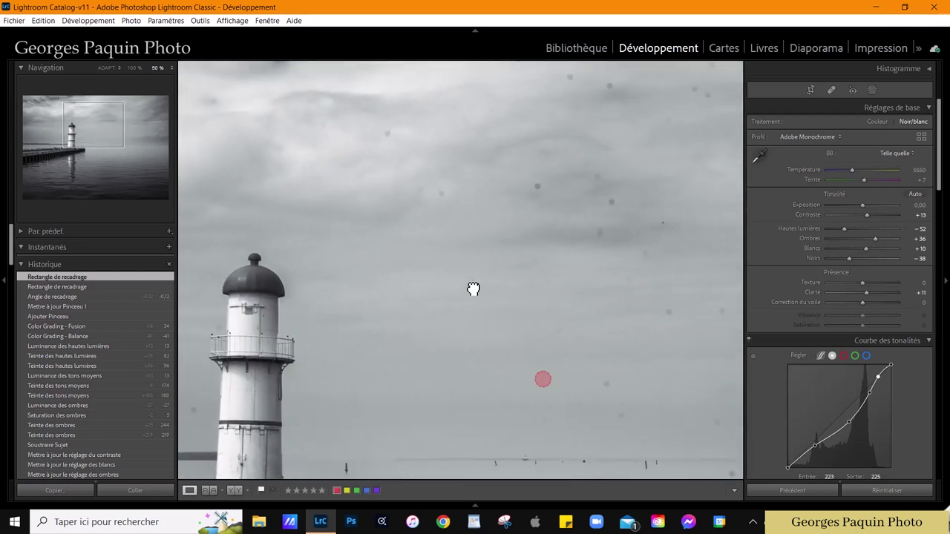
{"action": "left_click_drag", "start_coordinate": [539, 363], "coordinate": [494, 301]}
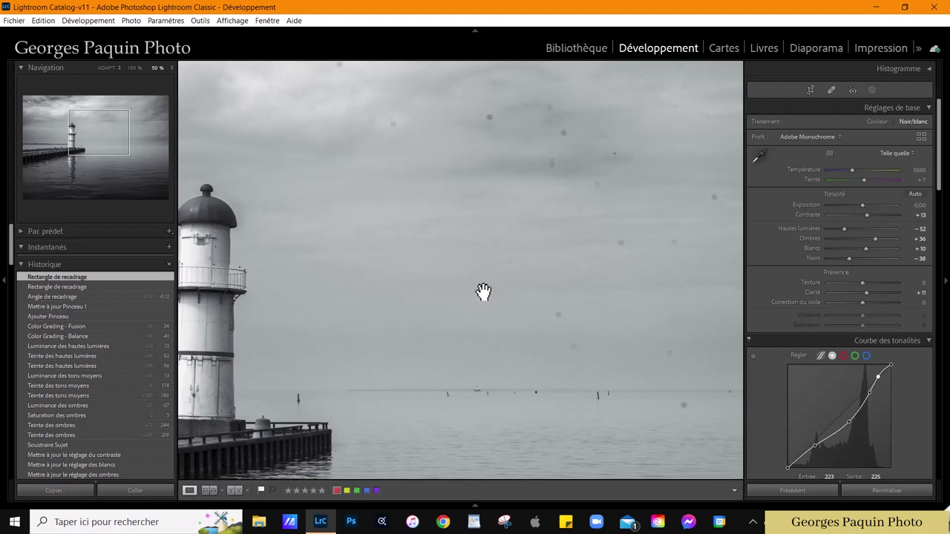
{"action": "left_click", "coordinate": [483, 292]}
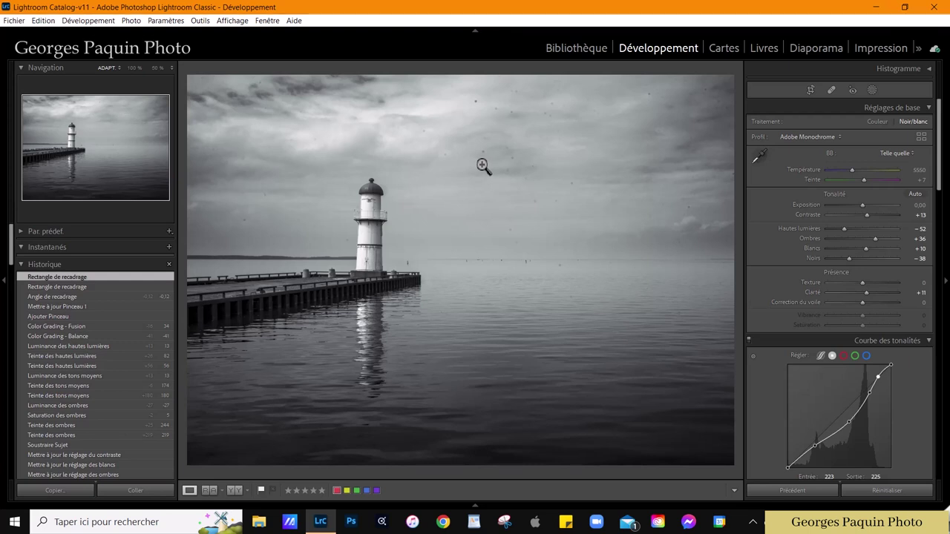
Open the black-and-white lighthouse photo in Loupe view in the Library module
{"action": "left_click", "coordinate": [586, 49]}
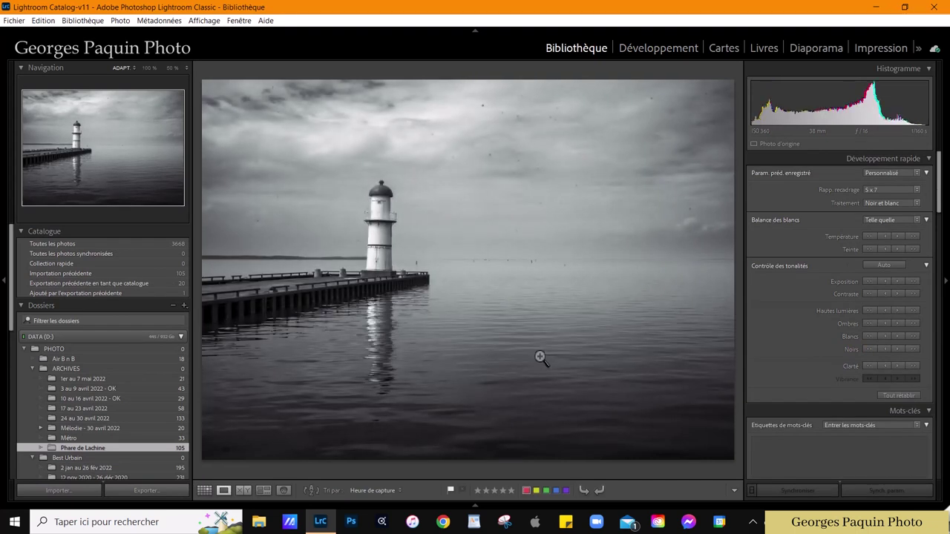
{"action": "key", "text": "g"}
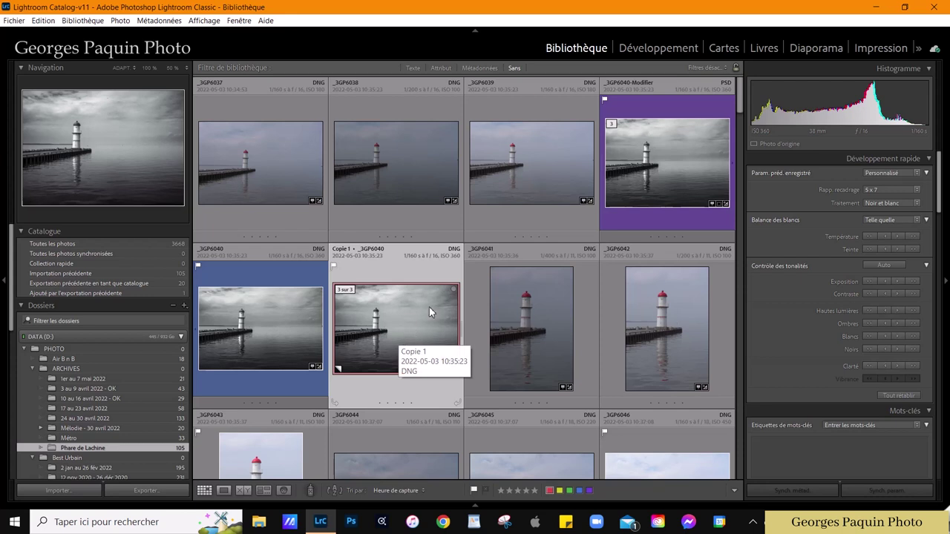
{"action": "double_click", "coordinate": [395, 330]}
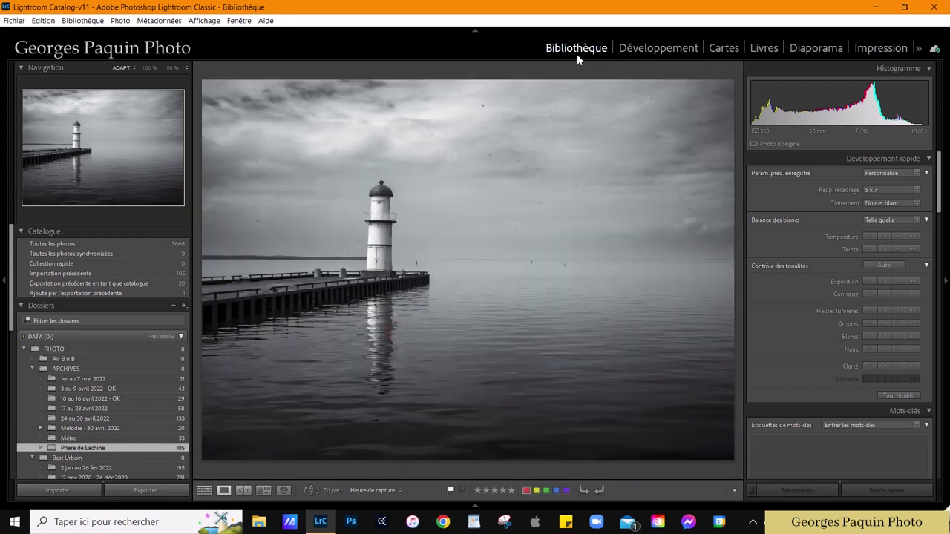
Send the photo to Photoshop 2022 via Modifier dans, then bring Photoshop forward
{"action": "key", "text": "ctrl+e"}
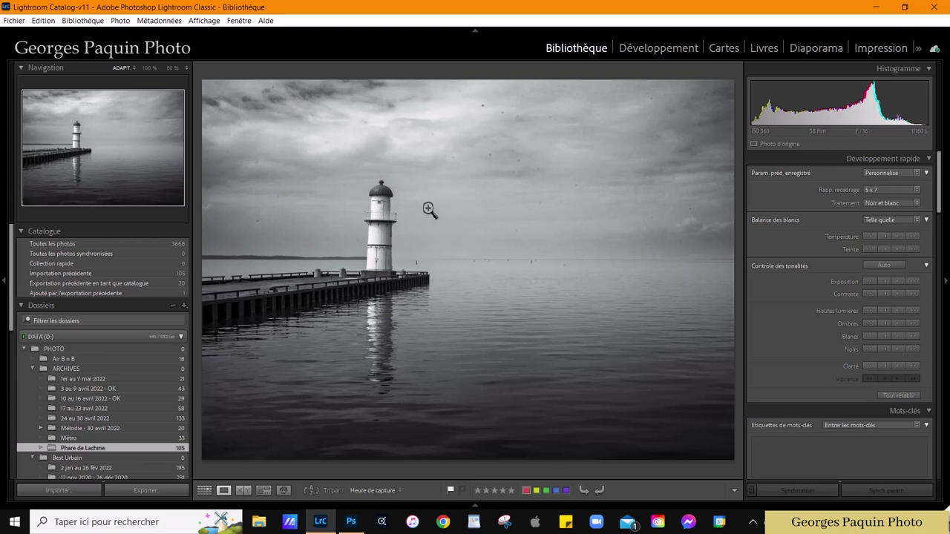
{"action": "right_click", "coordinate": [444, 187]}
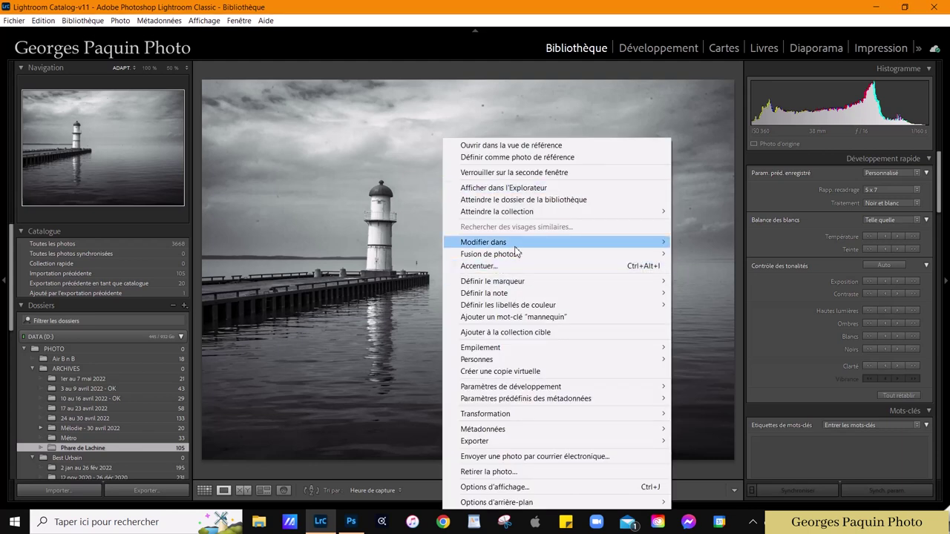
{"action": "mouse_move", "coordinate": [483, 242]}
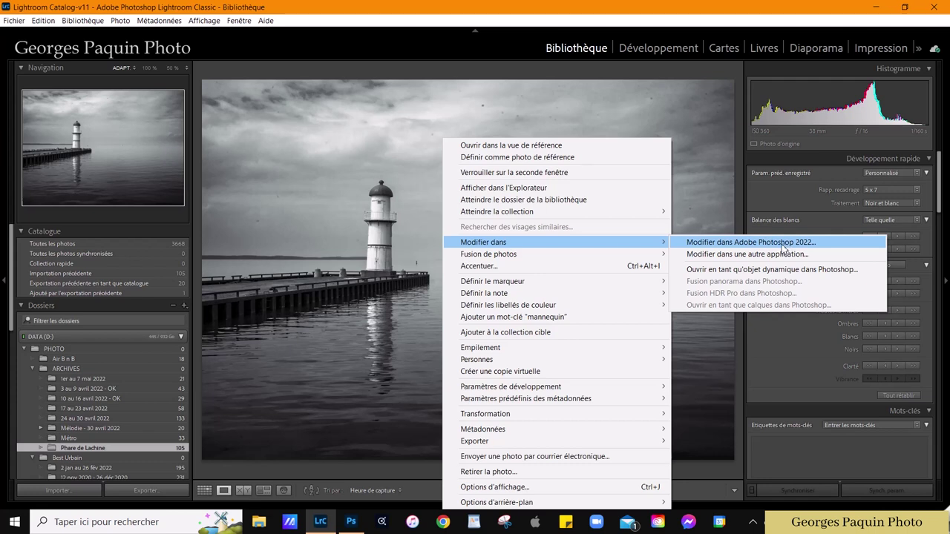
{"action": "left_click", "coordinate": [782, 245]}
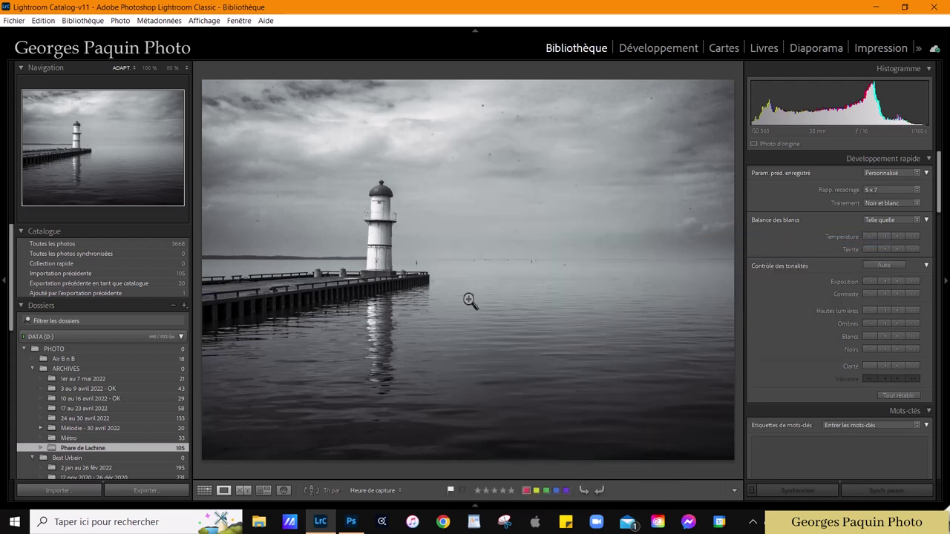
{"action": "left_click", "coordinate": [353, 524]}
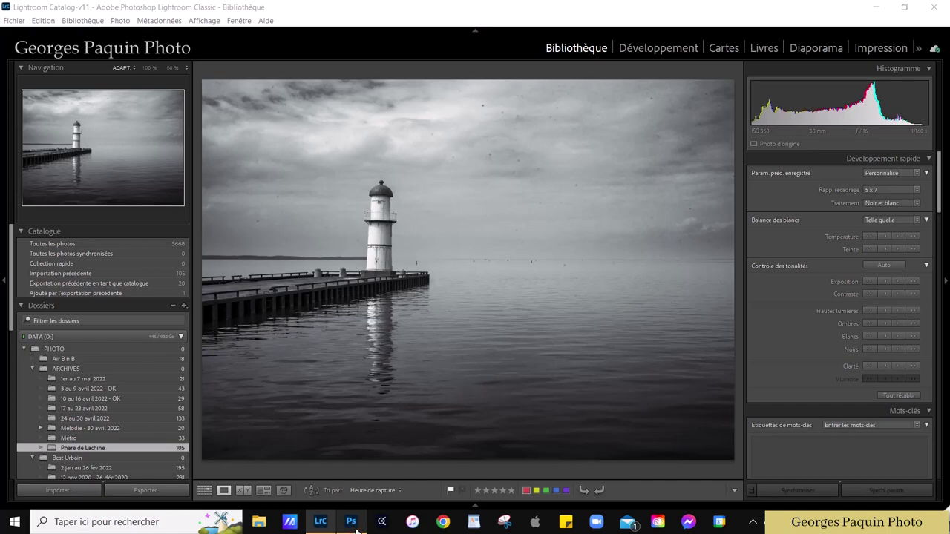
In the profile mismatch dialog, keep the embedded ProPhoto RGB profile instead of the working space
{"action": "left_click", "coordinate": [353, 523]}
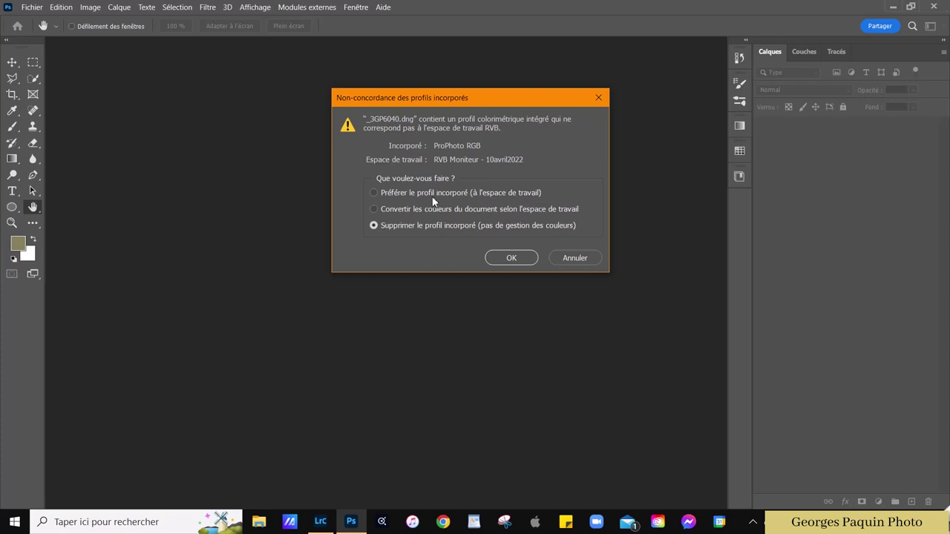
{"action": "left_click", "coordinate": [376, 192]}
Open the photo, add empty layer Calque 1, and zoom in centred on the lighthouse
{"action": "key", "text": "Return"}
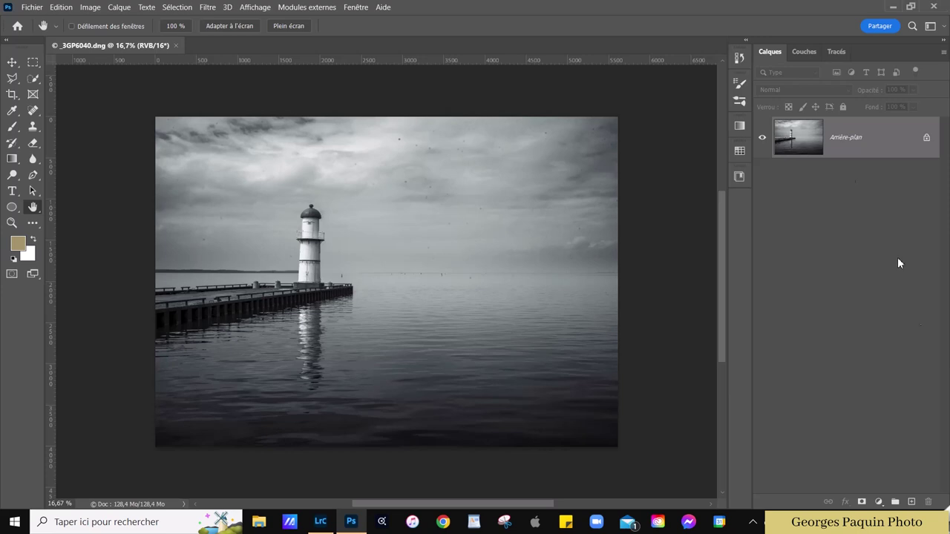
{"action": "left_click", "coordinate": [912, 502]}
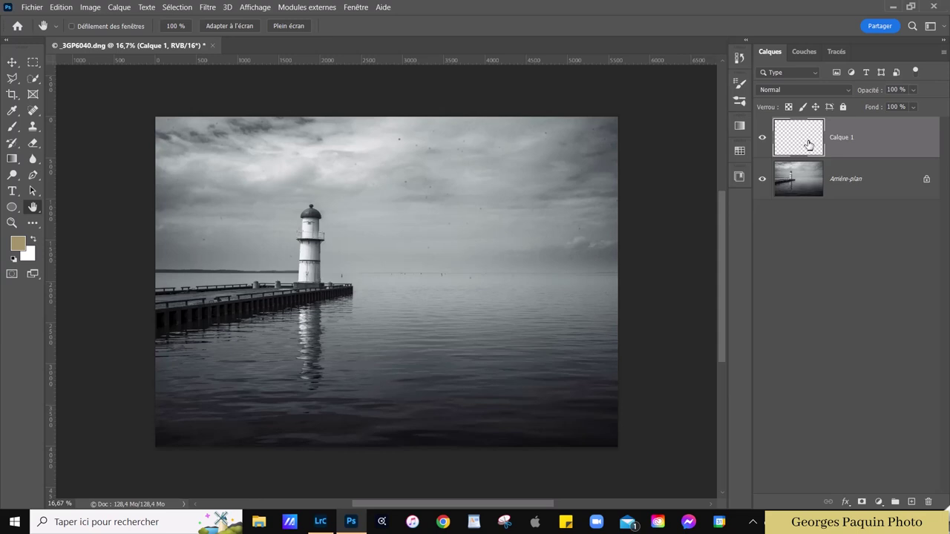
{"action": "scroll", "coordinate": [346, 209], "scroll_direction": "up", "scroll_amount": 2}
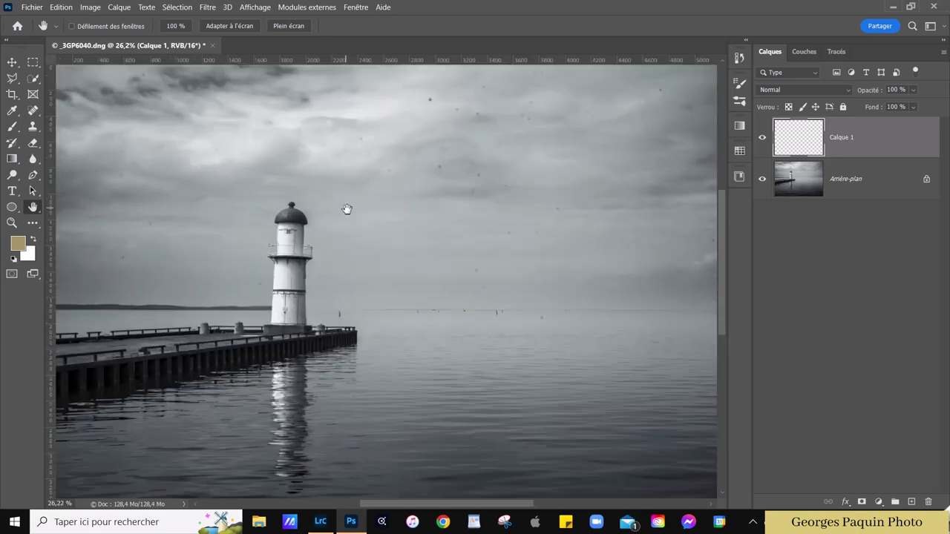
{"action": "left_click_drag", "start_coordinate": [346, 208], "coordinate": [442, 261]}
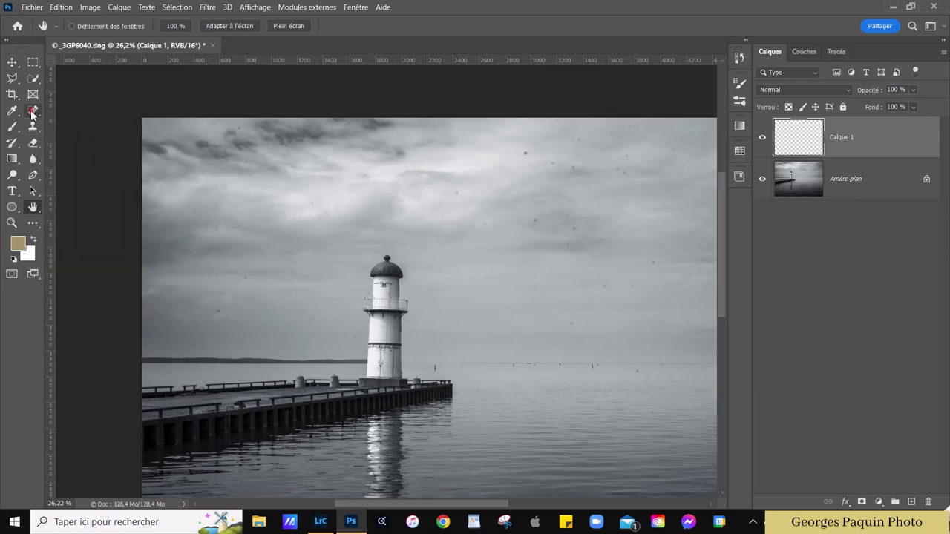
Set the Spot Healing Brush to Contenu pris en compte, sampling all layers
{"action": "left_click", "coordinate": [31, 113]}
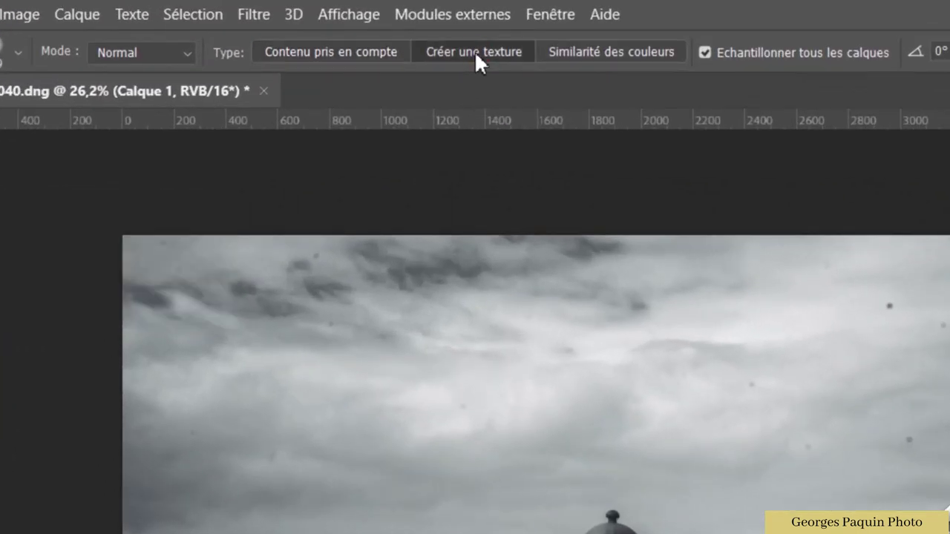
{"action": "left_click", "coordinate": [637, 55]}
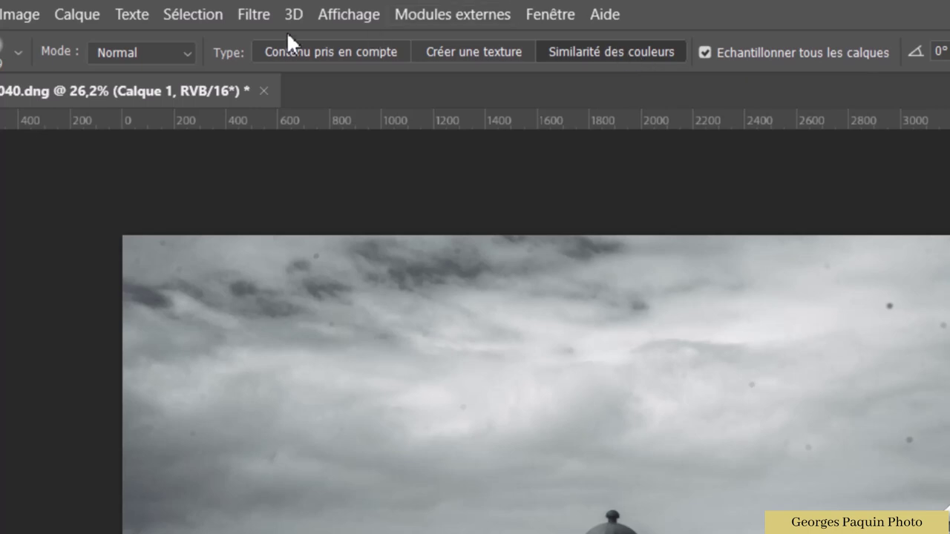
{"action": "left_click", "coordinate": [347, 55]}
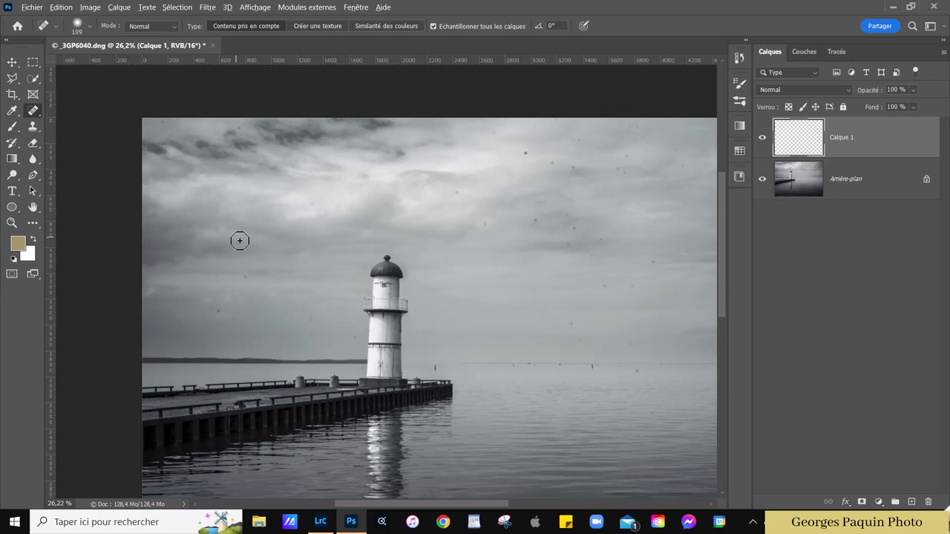
Resize the healing brush to fit the specks and heal the first sky dust spots
{"action": "scroll", "coordinate": [240, 240], "scroll_direction": "up", "scroll_amount": 5}
{"action": "right_click", "coordinate": [237, 196], "text": "alt"}
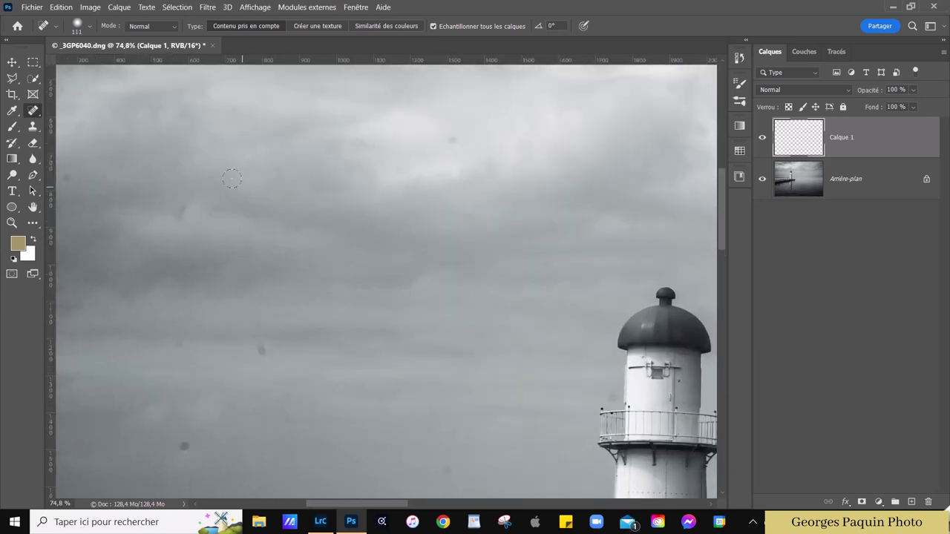
{"action": "right_click", "coordinate": [230, 189], "text": "alt"}
{"action": "mouse_move", "coordinate": [185, 197]}
{"action": "left_mouse_down"}
{"action": "mouse_move", "coordinate": [170, 213]}
{"action": "mouse_move", "coordinate": [173, 235]}
{"action": "left_mouse_up"}
{"action": "left_click_drag", "start_coordinate": [252, 336], "coordinate": [278, 385]}
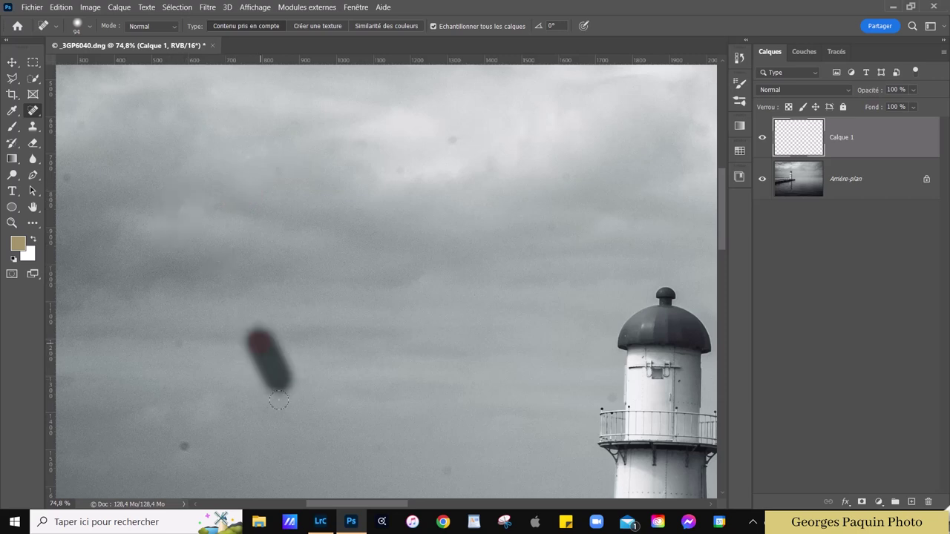
{"action": "left_click_drag", "start_coordinate": [178, 333], "coordinate": [185, 374]}
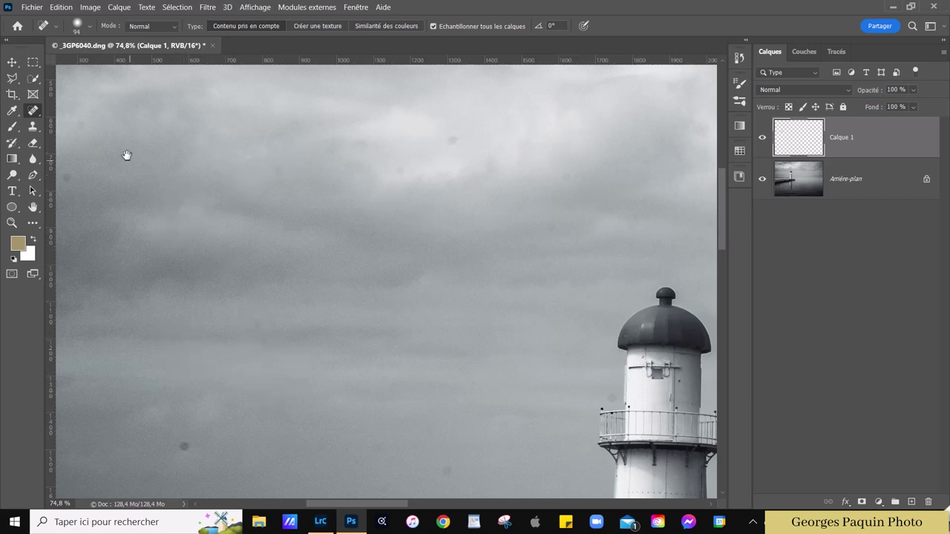
Heal dust spots in the upper-left sky and near the top clouds
{"action": "mouse_move", "coordinate": [127, 155]}
{"action": "left_mouse_down"}
{"action": "mouse_move", "coordinate": [275, 222]}
{"action": "mouse_move", "coordinate": [208, 251]}
{"action": "left_mouse_up"}
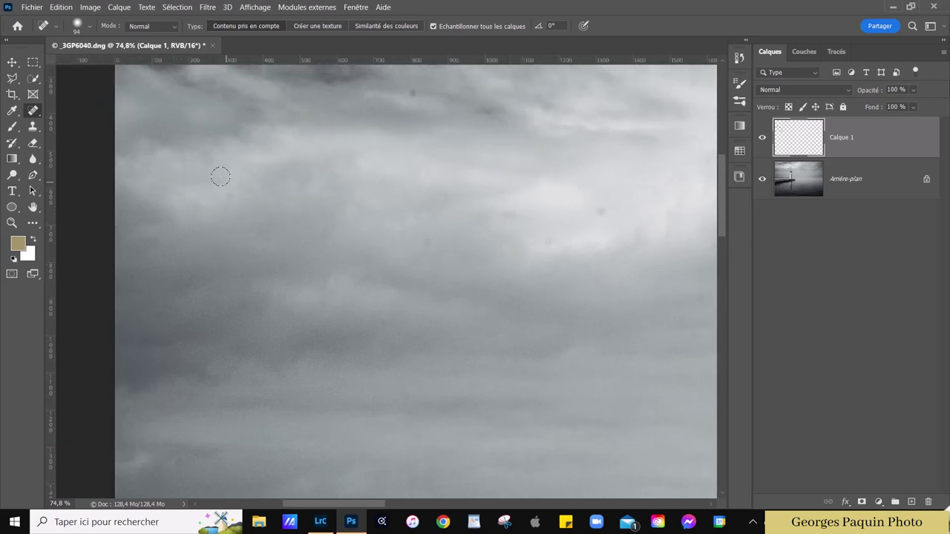
{"action": "left_click_drag", "start_coordinate": [220, 176], "coordinate": [226, 230]}
{"action": "left_click_drag", "start_coordinate": [305, 173], "coordinate": [297, 288]}
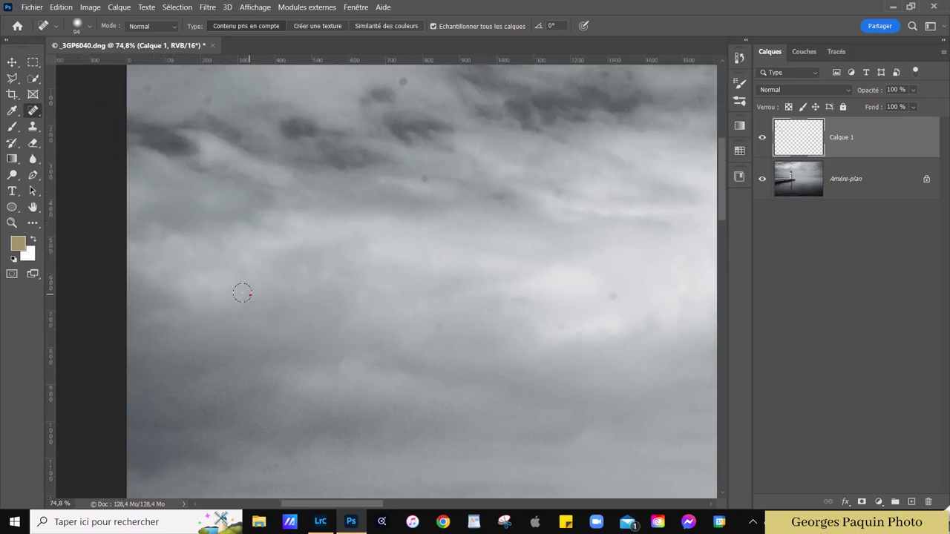
{"action": "left_click_drag", "start_coordinate": [239, 289], "coordinate": [241, 323]}
{"action": "left_click_drag", "start_coordinate": [187, 86], "coordinate": [218, 104]}
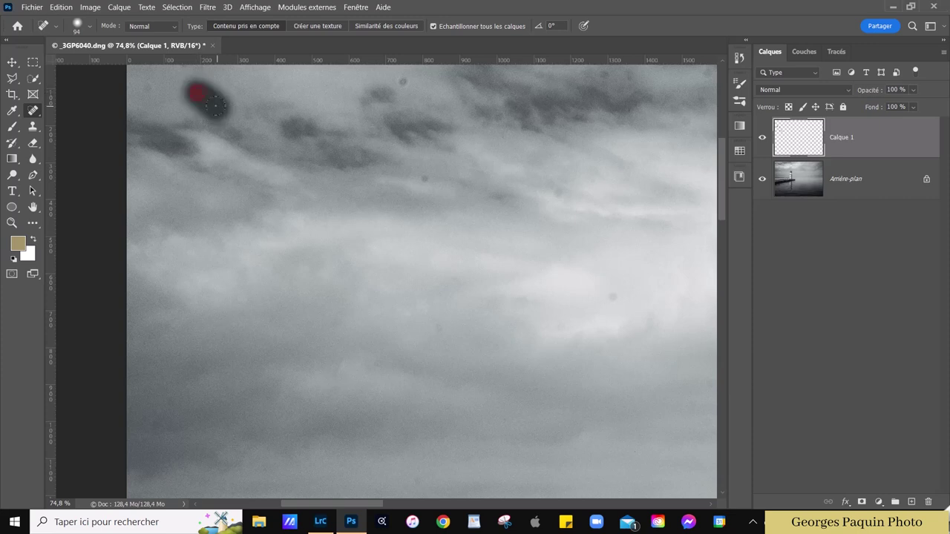
{"action": "left_click_drag", "start_coordinate": [148, 84], "coordinate": [152, 97]}
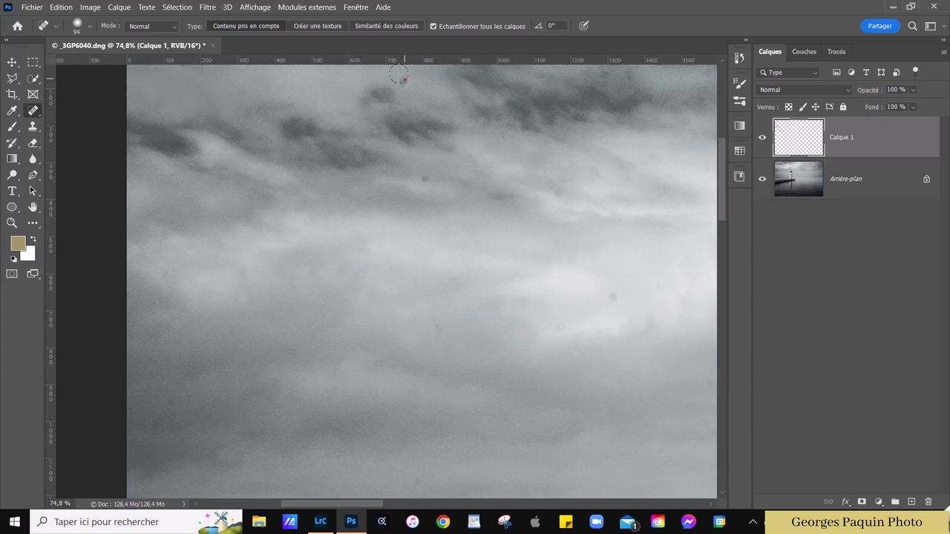
Heal the dust specks scattered across the upper sky
{"action": "left_click", "coordinate": [403, 88]}
{"action": "left_click", "coordinate": [424, 179]}
{"action": "left_click", "coordinate": [488, 352]}
{"action": "left_click_drag", "start_coordinate": [488, 352], "coordinate": [424, 186]}
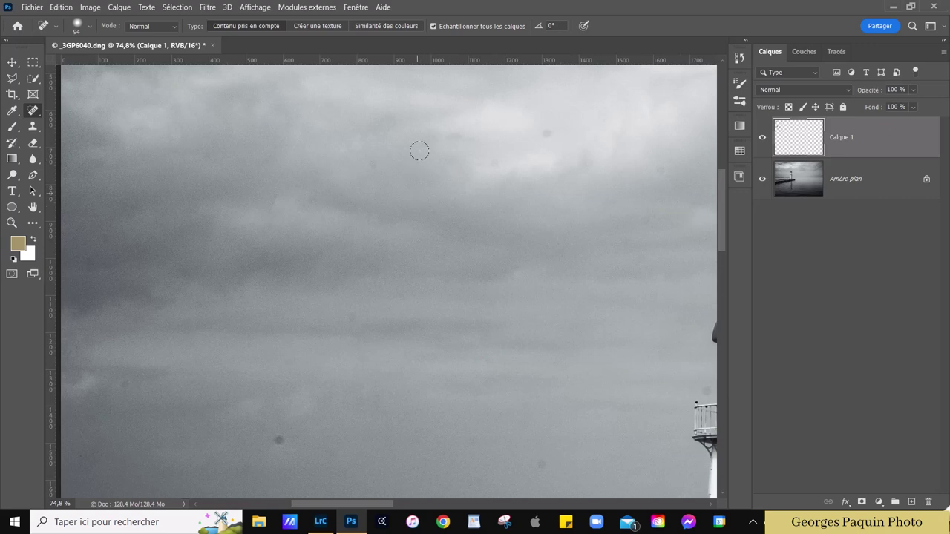
{"action": "left_click", "coordinate": [550, 133]}
{"action": "left_click_drag", "start_coordinate": [499, 163], "coordinate": [480, 173]}
{"action": "left_click_drag", "start_coordinate": [381, 156], "coordinate": [367, 164]}
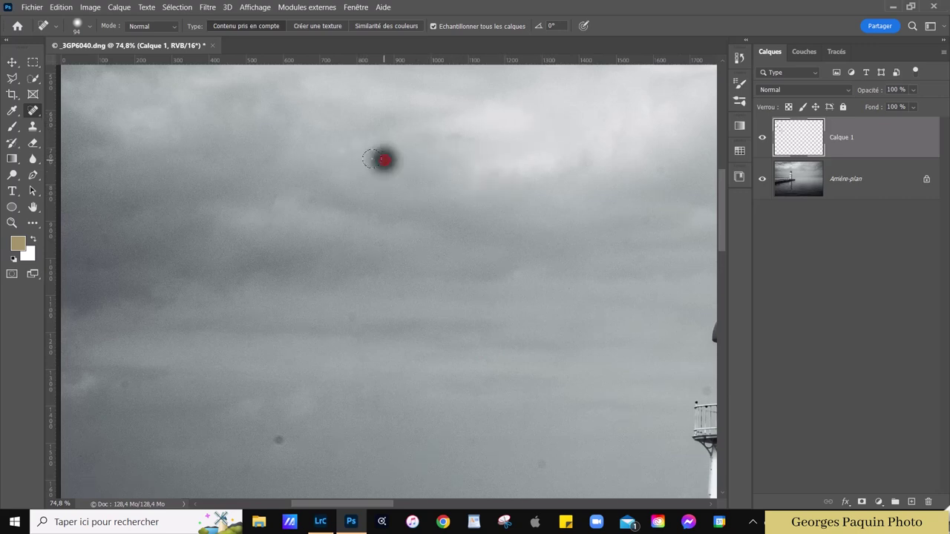
Heal dust spots in the lower sky and just above the horizon
{"action": "left_click", "coordinate": [273, 439]}
{"action": "left_click", "coordinate": [125, 384]}
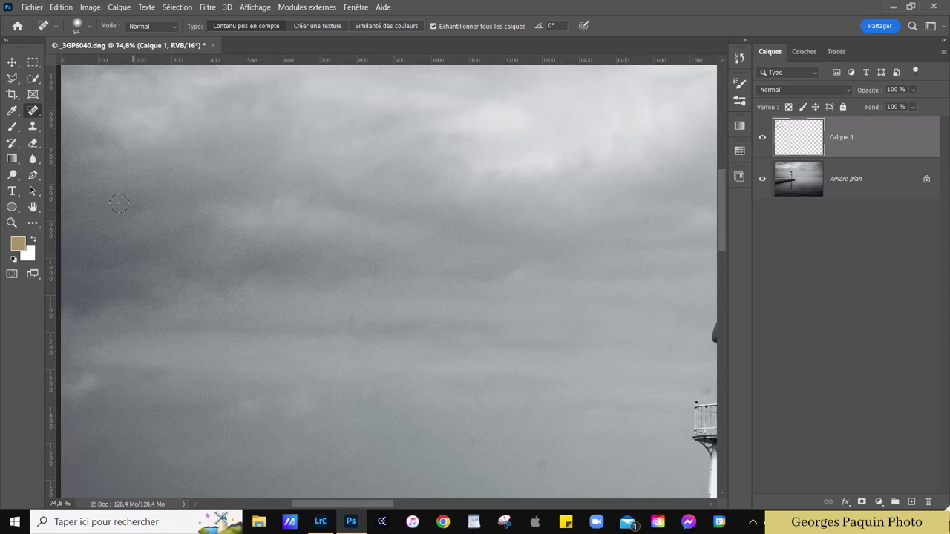
{"action": "left_click", "coordinate": [104, 235]}
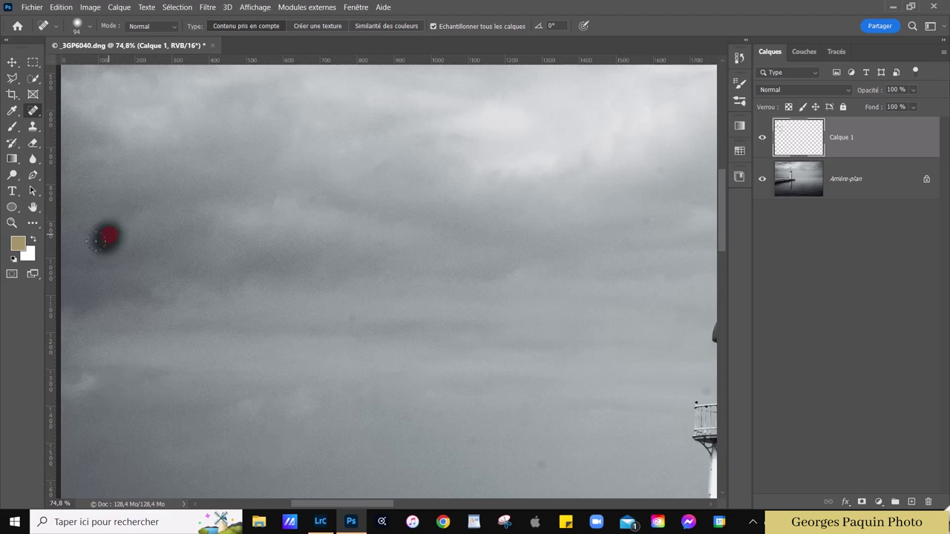
{"action": "left_click", "coordinate": [481, 358]}
{"action": "left_click_drag", "start_coordinate": [482, 358], "coordinate": [450, 197]}
{"action": "left_click_drag", "start_coordinate": [317, 153], "coordinate": [325, 177]}
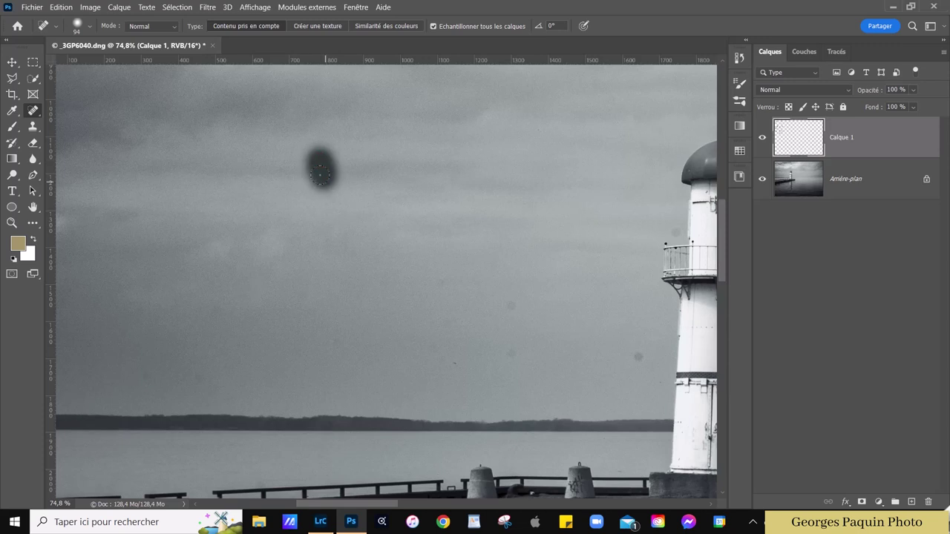
Heal the dark specks in the sky beside the lighthouse
{"action": "left_click", "coordinate": [509, 313]}
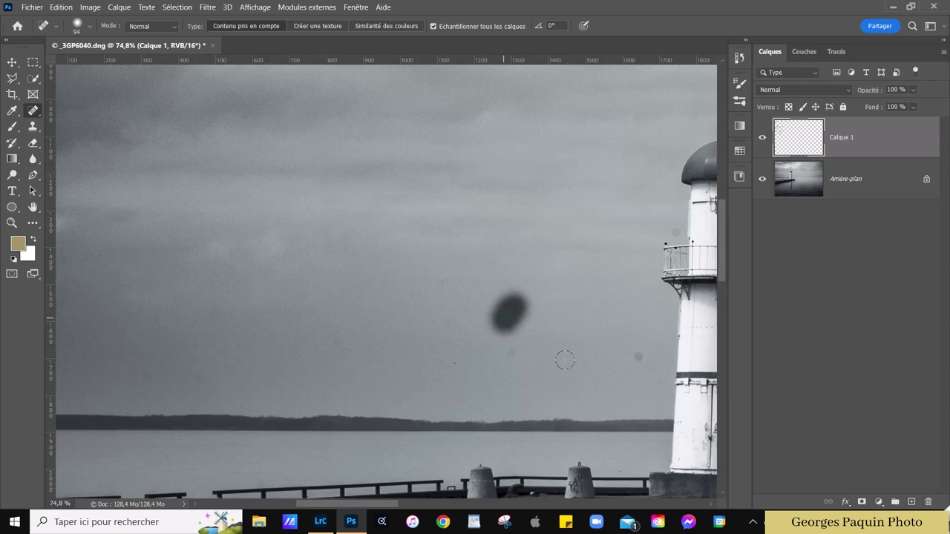
{"action": "left_click", "coordinate": [636, 357]}
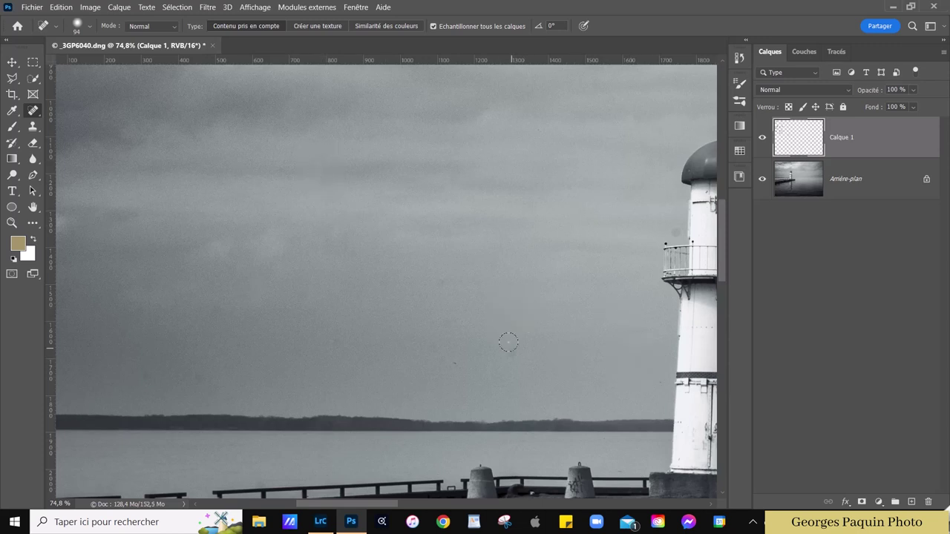
{"action": "left_click_drag", "start_coordinate": [514, 347], "coordinate": [479, 376]}
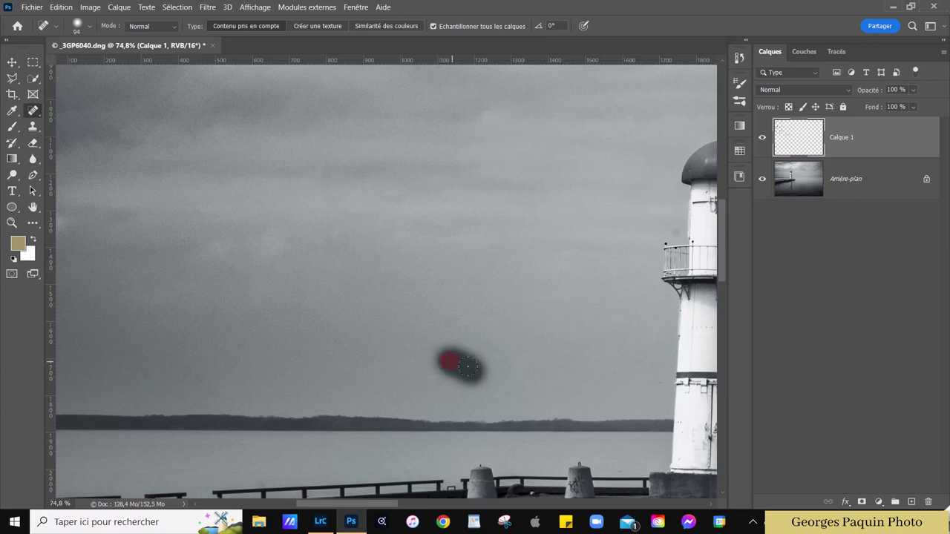
{"action": "left_click", "coordinate": [439, 279]}
{"action": "left_click", "coordinate": [489, 299]}
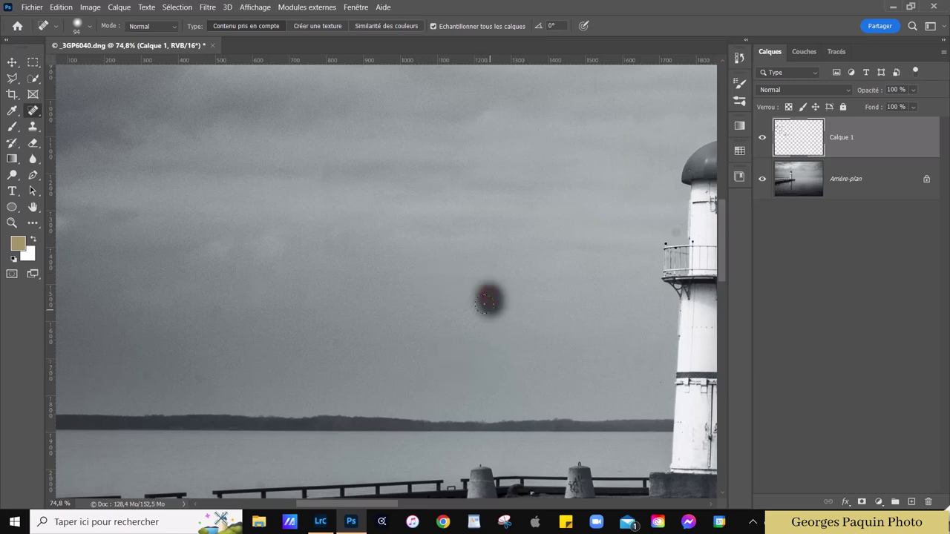
Heal the remaining specks above the horizon and higher in the sky
{"action": "scroll", "coordinate": [353, 299], "scroll_direction": "down", "scroll_amount": 2}
{"action": "scroll", "coordinate": [297, 346], "scroll_direction": "up", "scroll_amount": 3}
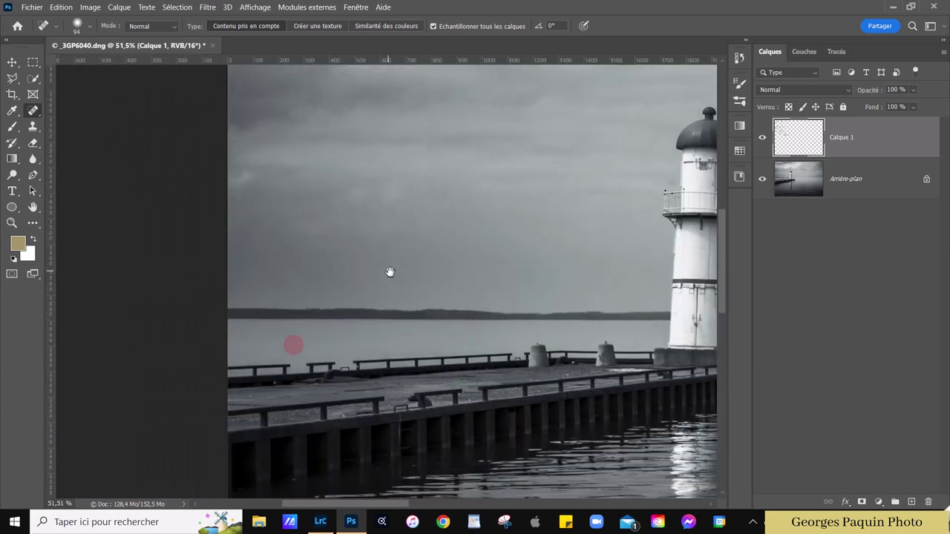
{"action": "scroll", "coordinate": [368, 274], "scroll_direction": "up", "scroll_amount": 1}
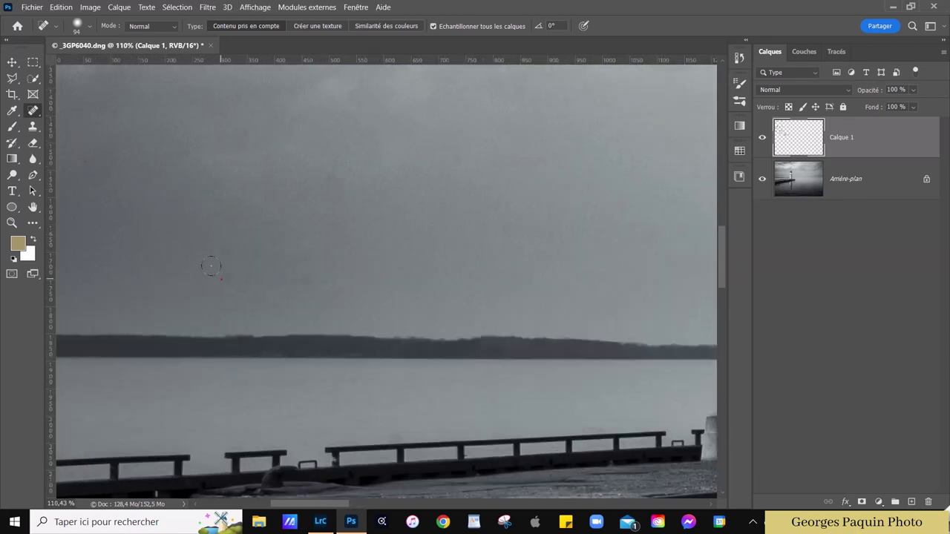
{"action": "left_click", "coordinate": [221, 279]}
{"action": "left_click", "coordinate": [303, 274]}
{"action": "left_click", "coordinate": [333, 180]}
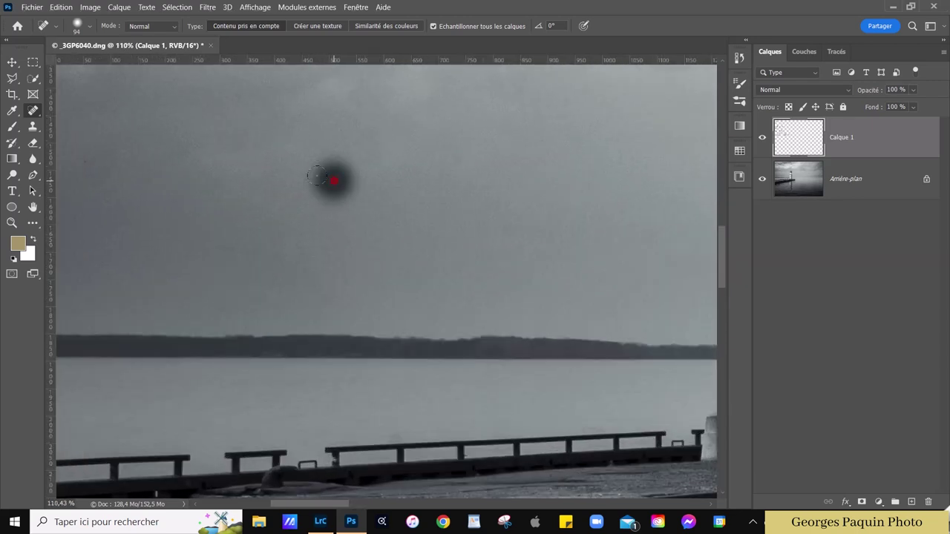
{"action": "left_click", "coordinate": [515, 222]}
Pan across the upper sky and heal two faint spots above the lighthouse dome
{"action": "scroll", "coordinate": [505, 230], "scroll_direction": "down", "scroll_amount": 2}
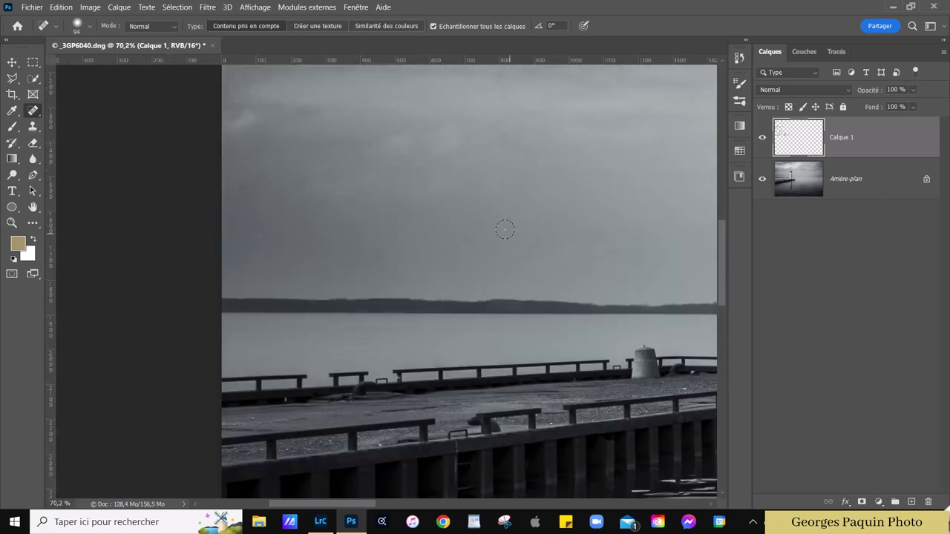
{"action": "scroll", "coordinate": [504, 230], "scroll_direction": "down", "scroll_amount": 1}
{"action": "left_click_drag", "start_coordinate": [617, 152], "coordinate": [447, 284]}
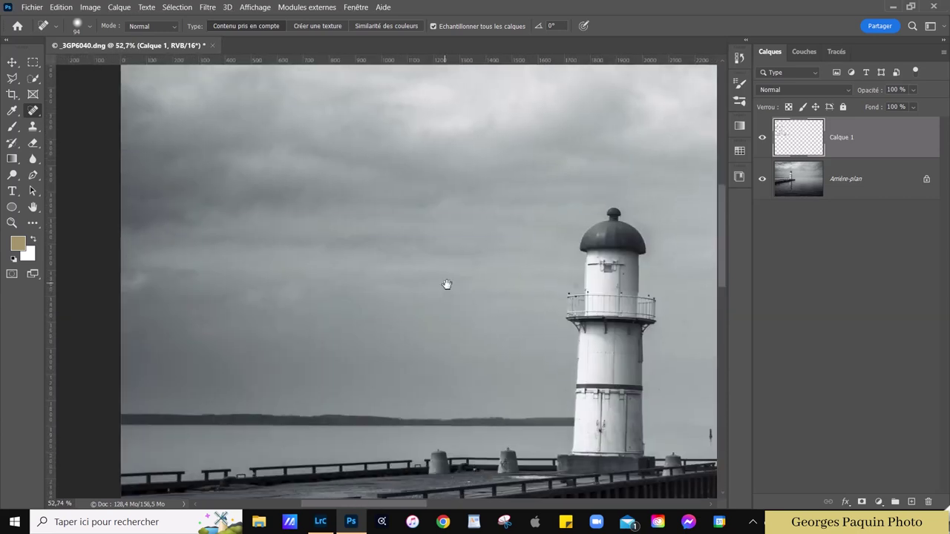
{"action": "left_click_drag", "start_coordinate": [503, 209], "coordinate": [445, 359]}
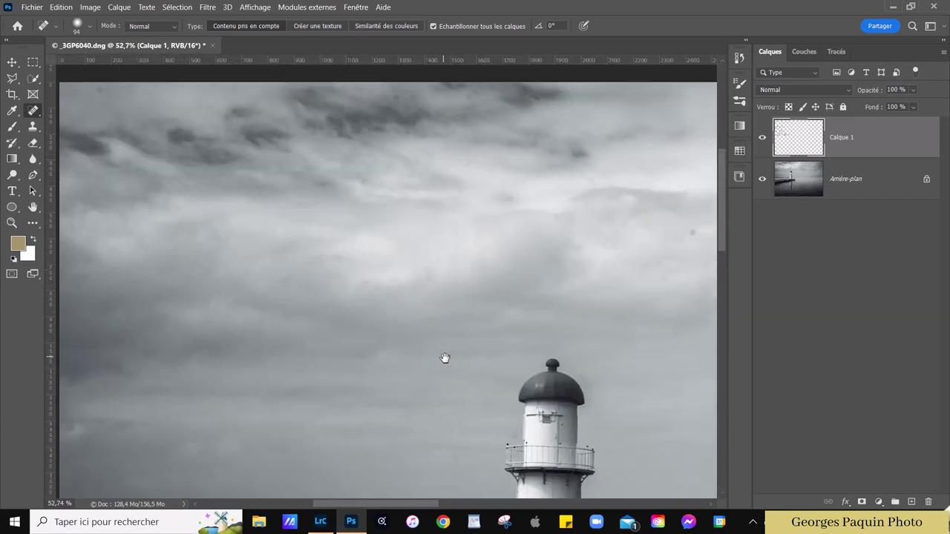
{"action": "mouse_move", "coordinate": [558, 256]}
{"action": "left_mouse_down"}
{"action": "mouse_move", "coordinate": [375, 220]}
{"action": "mouse_move", "coordinate": [543, 312]}
{"action": "left_mouse_up"}
{"action": "left_click_drag", "start_coordinate": [134, 178], "coordinate": [325, 175]}
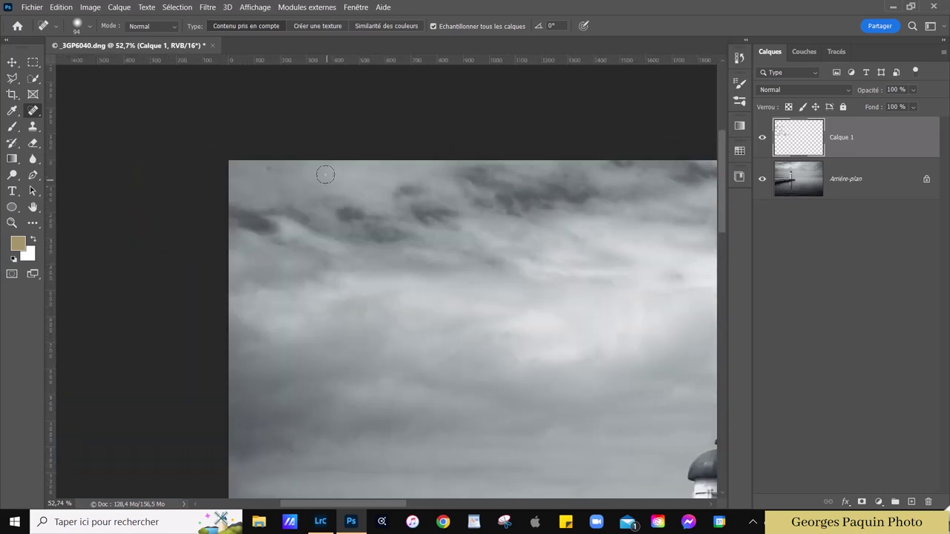
{"action": "scroll", "coordinate": [325, 174], "scroll_direction": "up", "scroll_amount": 5}
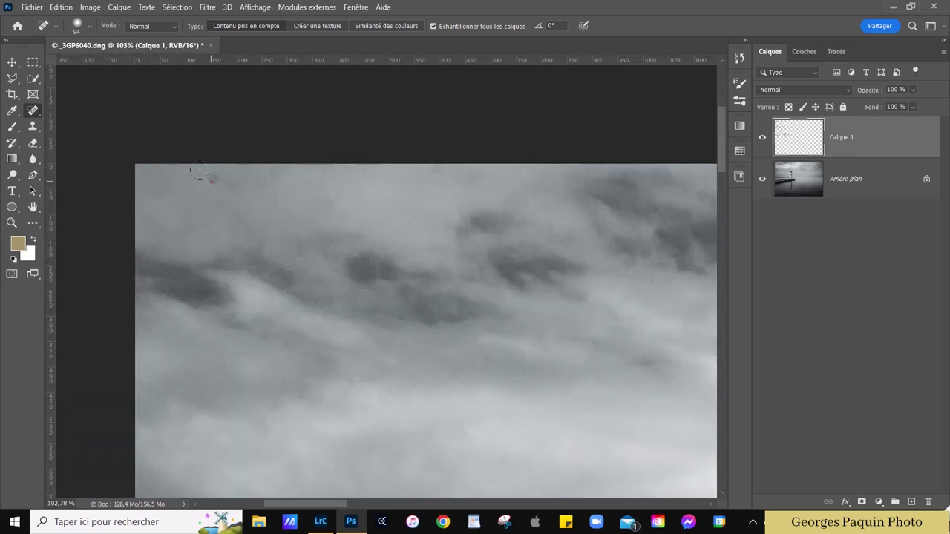
{"action": "scroll", "coordinate": [278, 190], "scroll_direction": "down", "scroll_amount": 2}
{"action": "scroll", "coordinate": [293, 197], "scroll_direction": "down", "scroll_amount": 3}
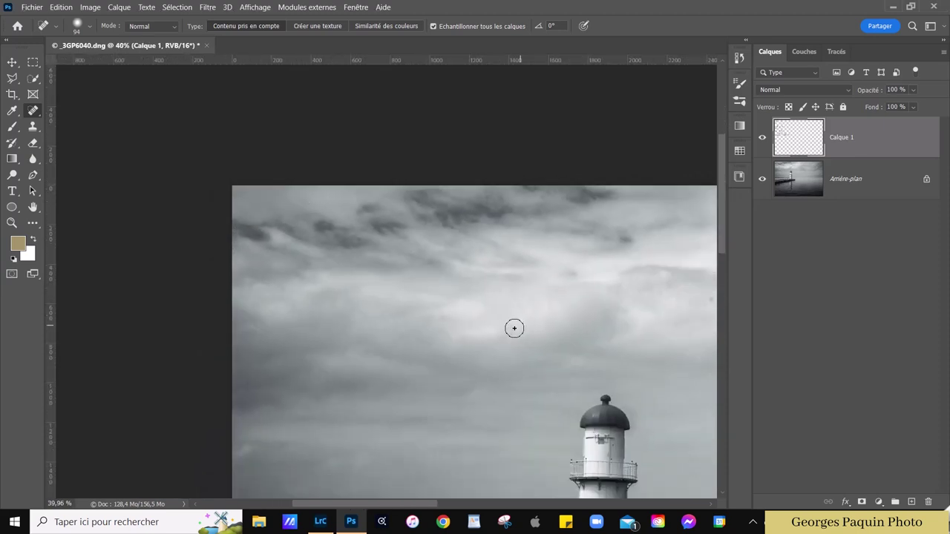
{"action": "scroll", "coordinate": [514, 328], "scroll_direction": "up", "scroll_amount": 2}
{"action": "scroll", "coordinate": [511, 309], "scroll_direction": "up", "scroll_amount": 2}
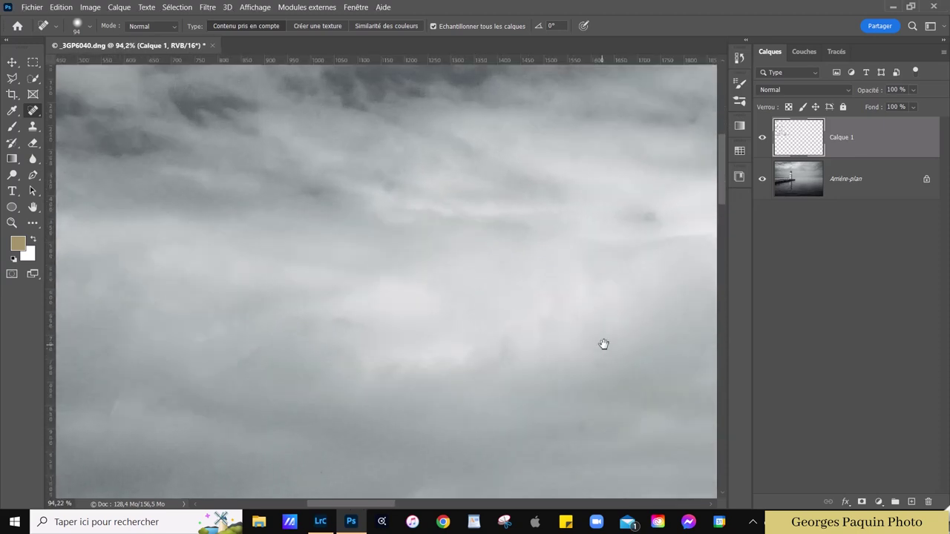
{"action": "left_click_drag", "start_coordinate": [604, 344], "coordinate": [260, 278]}
{"action": "left_click", "coordinate": [628, 211]}
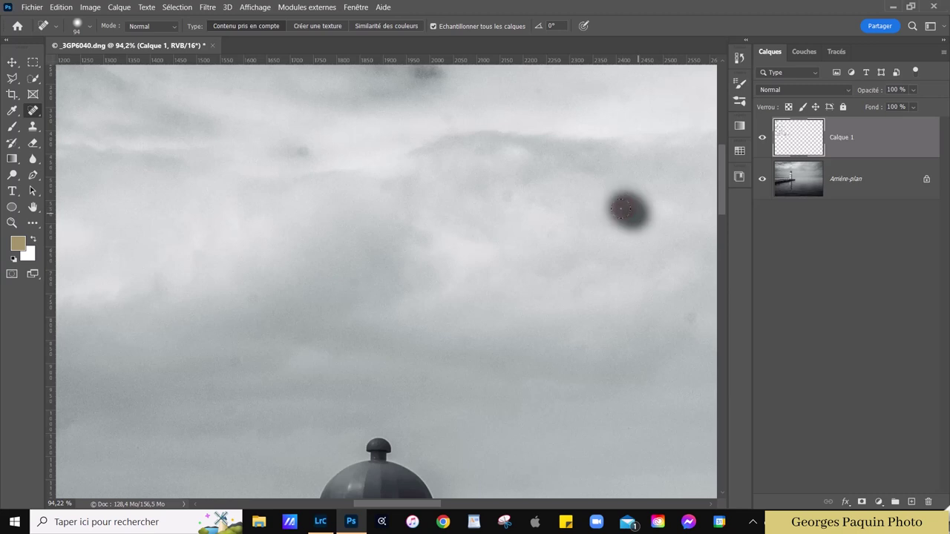
{"action": "left_click", "coordinate": [503, 194]}
Heal four more dust spots right of the lighthouse, then recentre the whole photo
{"action": "scroll", "coordinate": [509, 194], "scroll_direction": "down", "scroll_amount": 2}
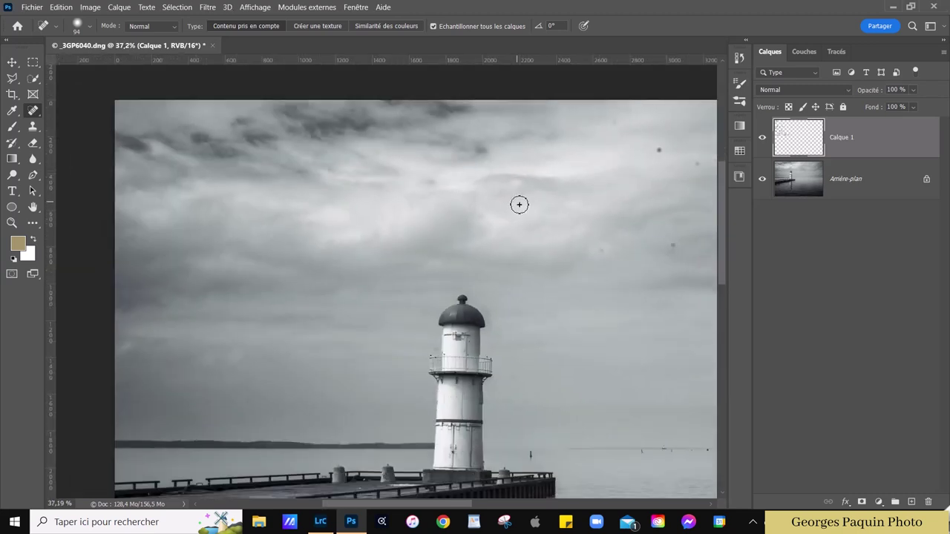
{"action": "scroll", "coordinate": [517, 203], "scroll_direction": "down", "scroll_amount": 1}
{"action": "scroll", "coordinate": [682, 206], "scroll_direction": "up", "scroll_amount": 1}
{"action": "scroll", "coordinate": [537, 255], "scroll_direction": "up", "scroll_amount": 1}
{"action": "scroll", "coordinate": [518, 233], "scroll_direction": "up", "scroll_amount": 1}
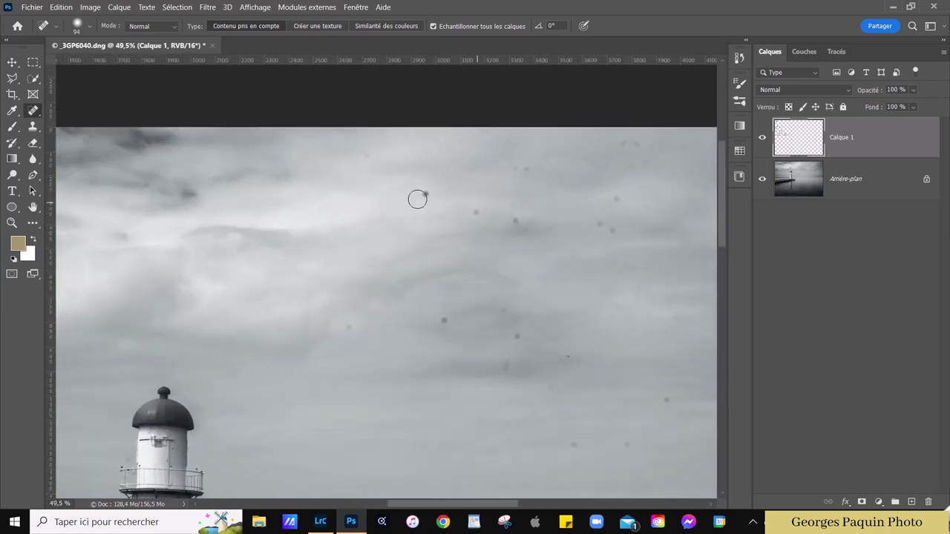
{"action": "left_click", "coordinate": [419, 194]}
{"action": "left_click", "coordinate": [474, 211]}
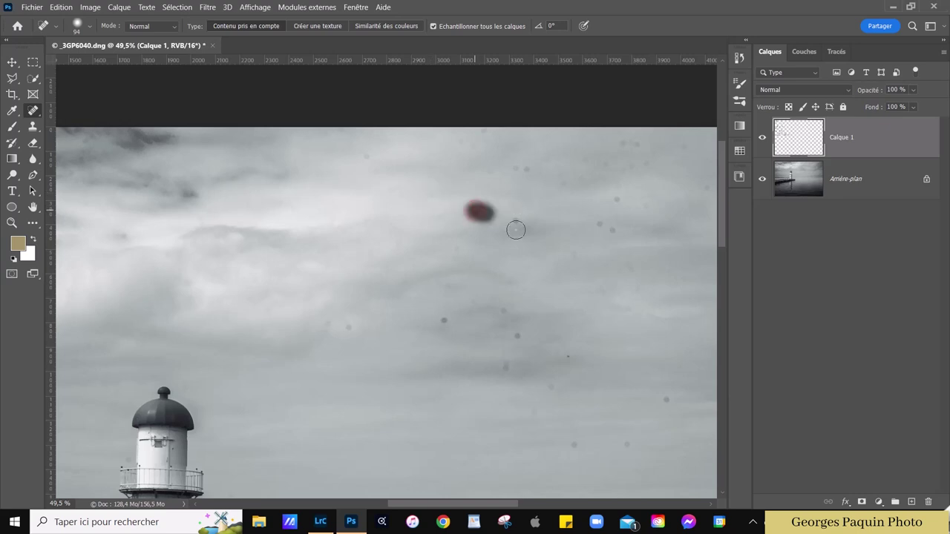
{"action": "left_click", "coordinate": [515, 220]}
{"action": "left_click", "coordinate": [512, 168]}
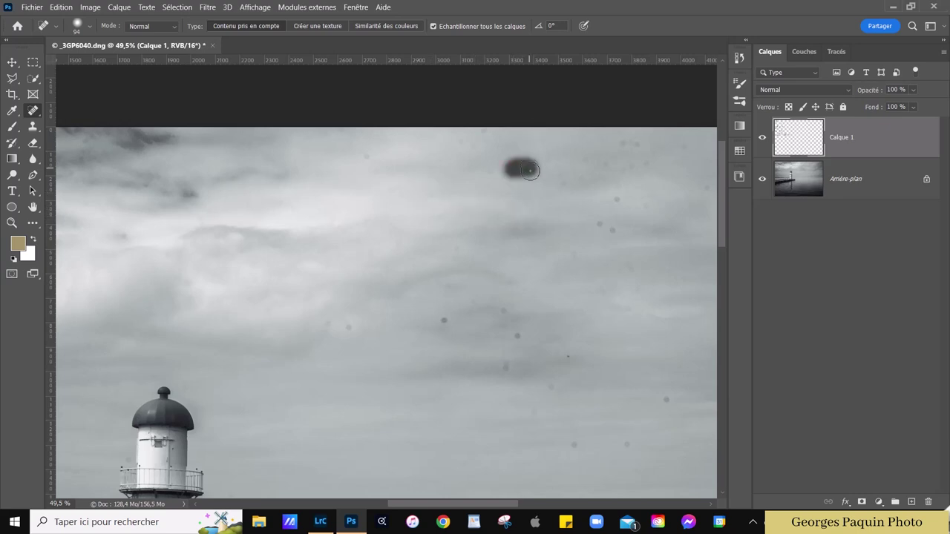
{"action": "scroll", "coordinate": [509, 249], "scroll_direction": "down", "scroll_amount": 5}
{"action": "scroll", "coordinate": [512, 250], "scroll_direction": "down", "scroll_amount": 8}
{"action": "left_click_drag", "start_coordinate": [569, 366], "coordinate": [532, 299]}
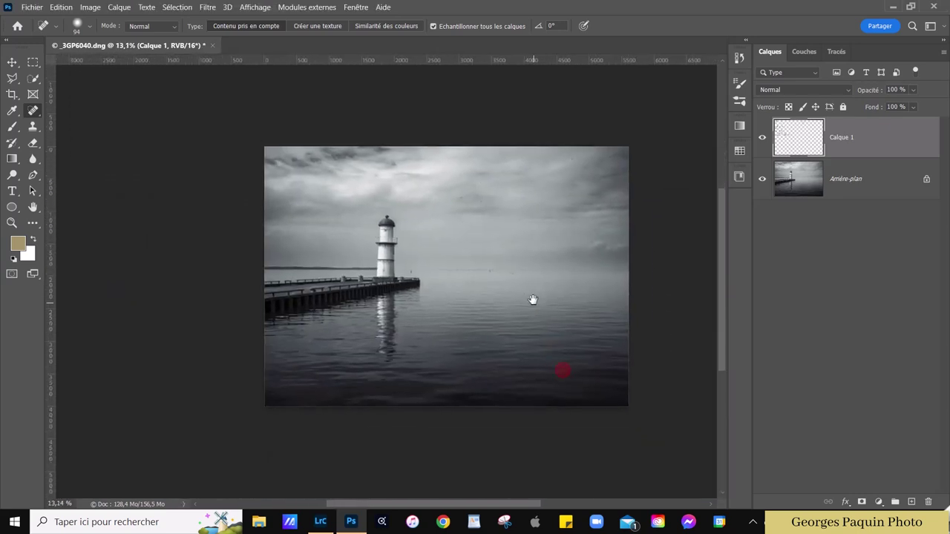
Flatten Calque 1 into the Arrière-plan background and save the PSD back to Lightroom
{"action": "key", "text": "h"}
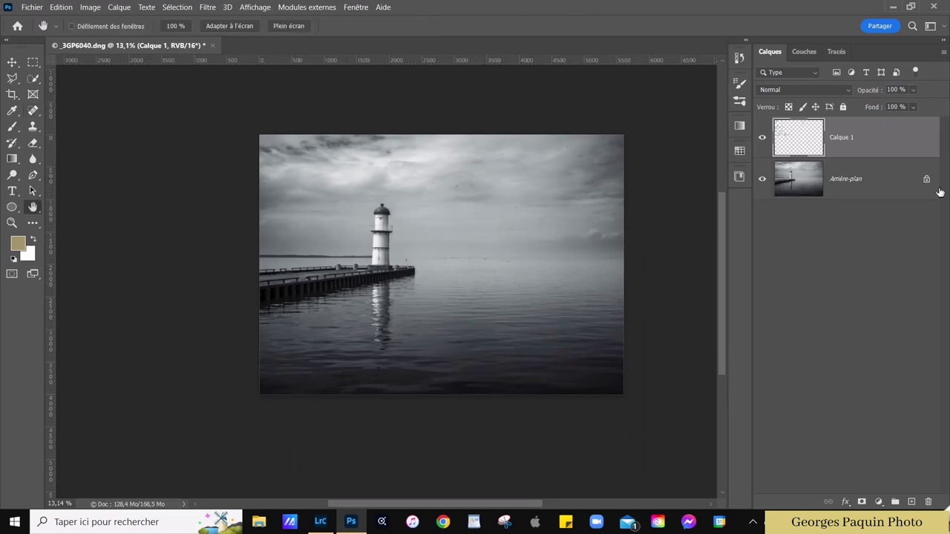
{"action": "left_click", "coordinate": [902, 189]}
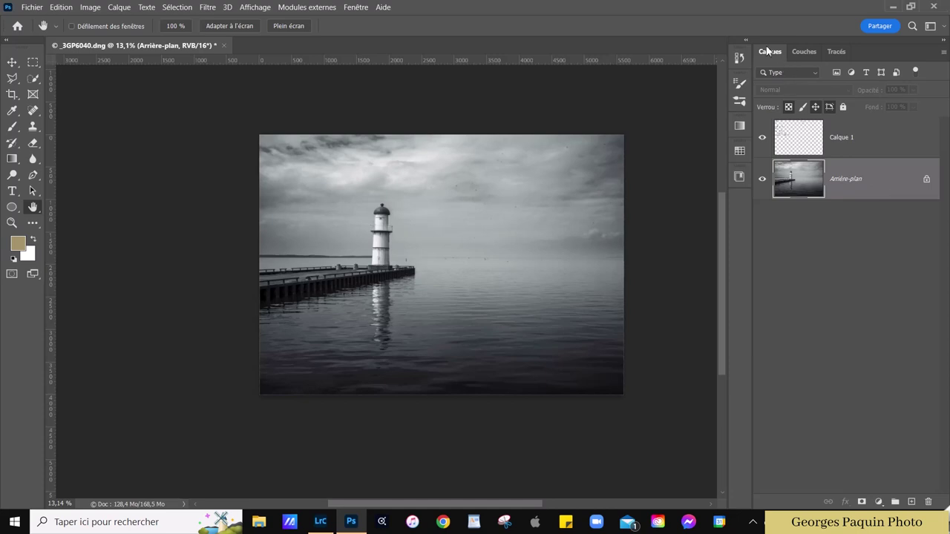
{"action": "right_click", "coordinate": [890, 184]}
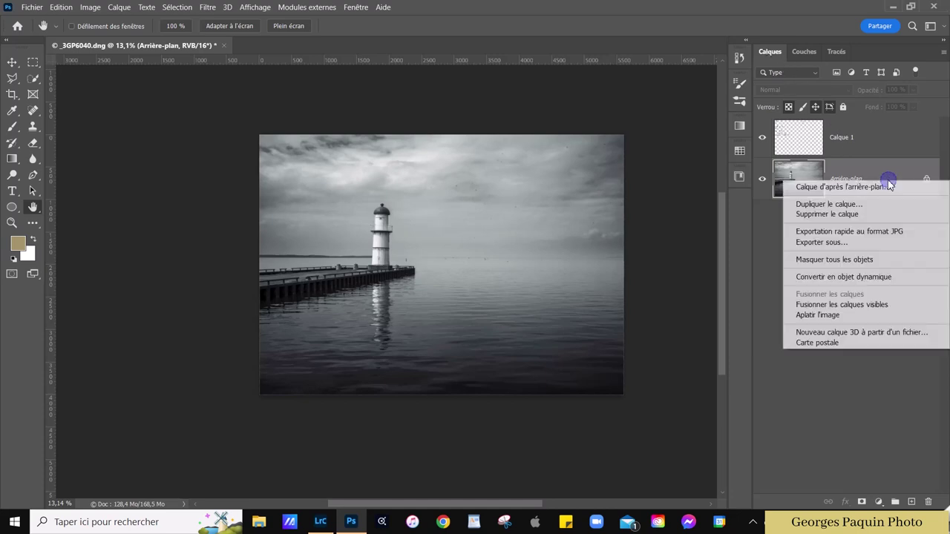
{"action": "left_click", "coordinate": [841, 317]}
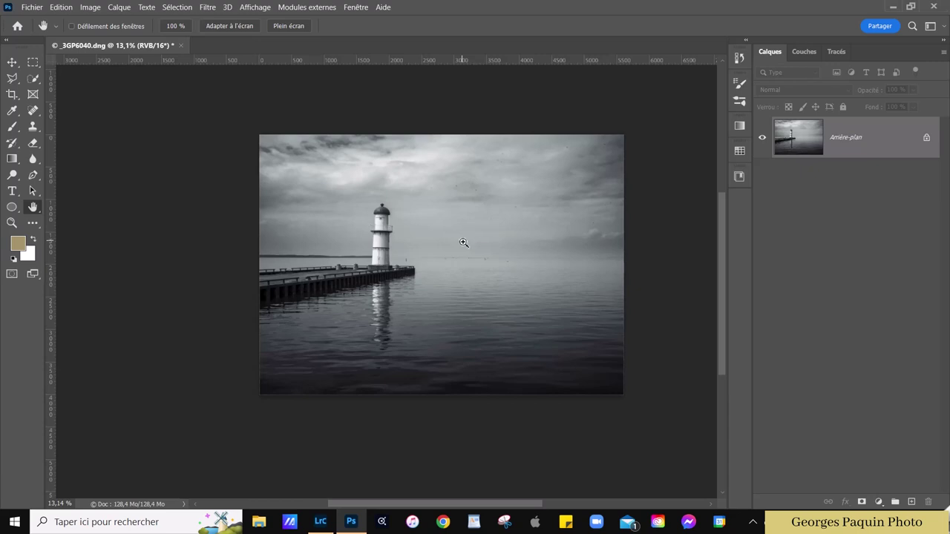
{"action": "key", "text": "ctrl+s"}
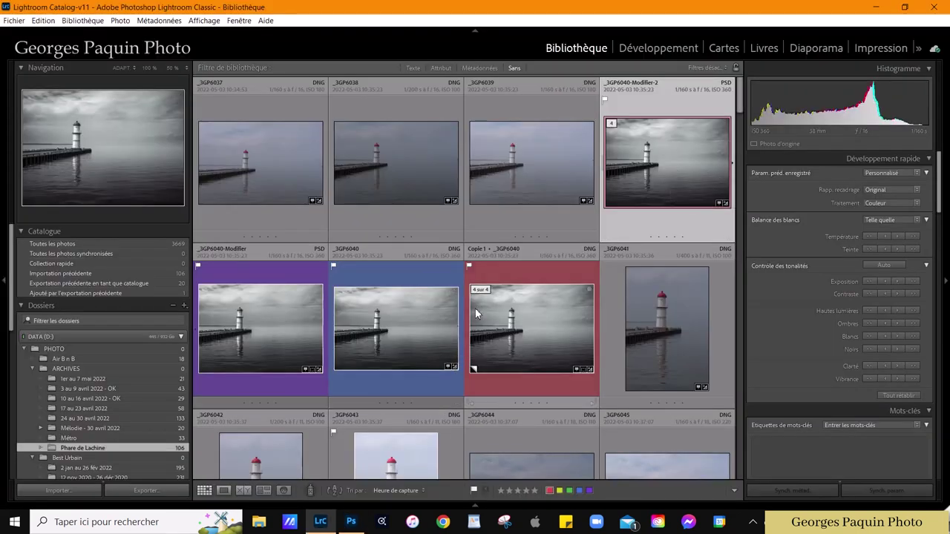
View the -Modifier-2 PSD copy in Loupe with its file name and format overlay
{"action": "double_click", "coordinate": [666, 184]}
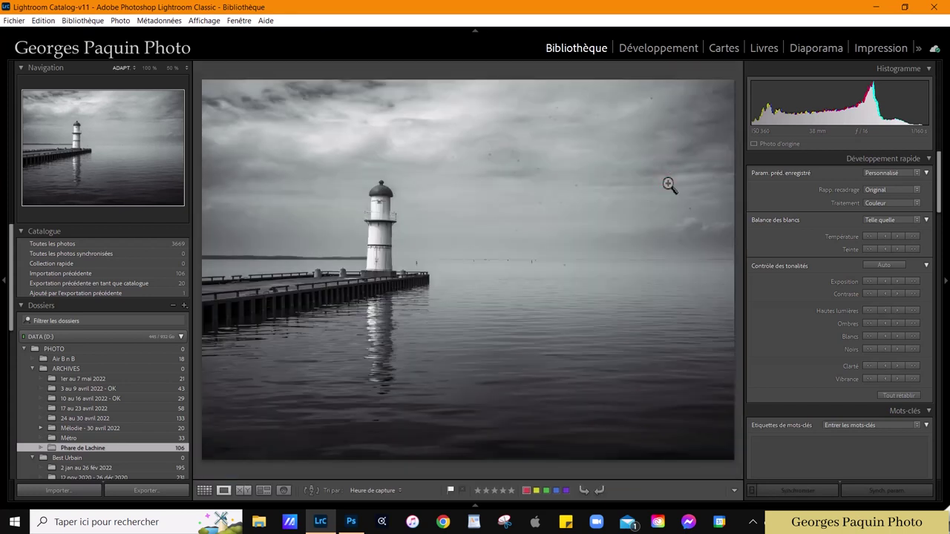
{"action": "key", "text": "i"}
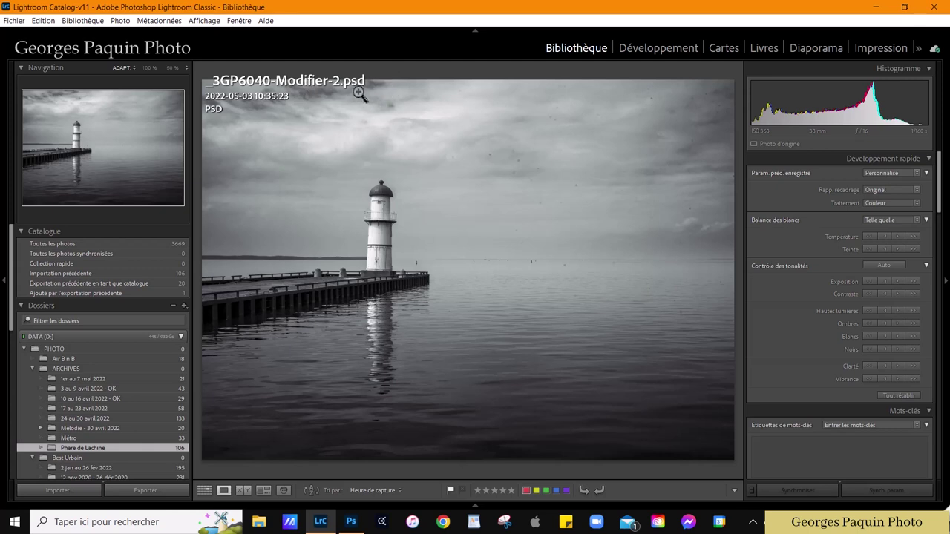
Return to Grid view and reopen _3GP6040-Modifier-2.psd enlarged in Loupe
{"action": "key", "text": "g"}
{"action": "double_click", "coordinate": [668, 146]}
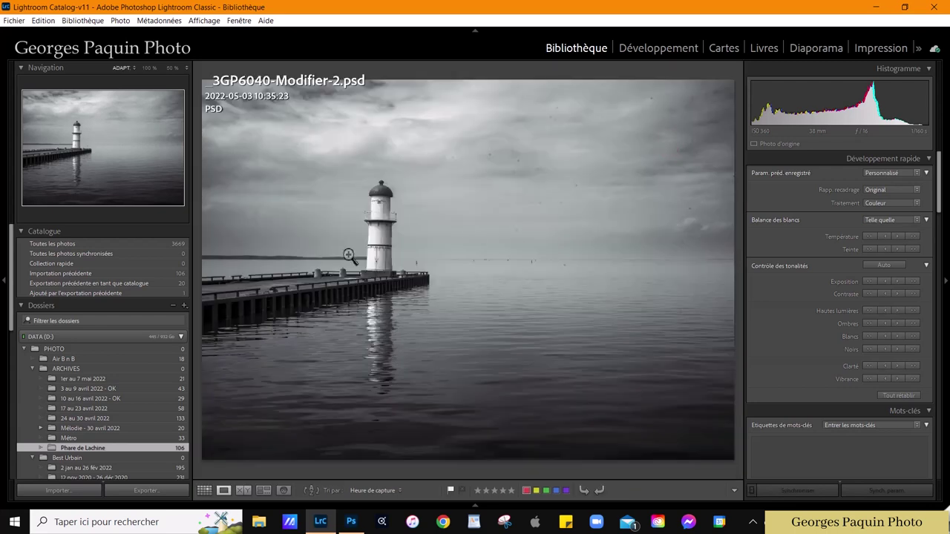